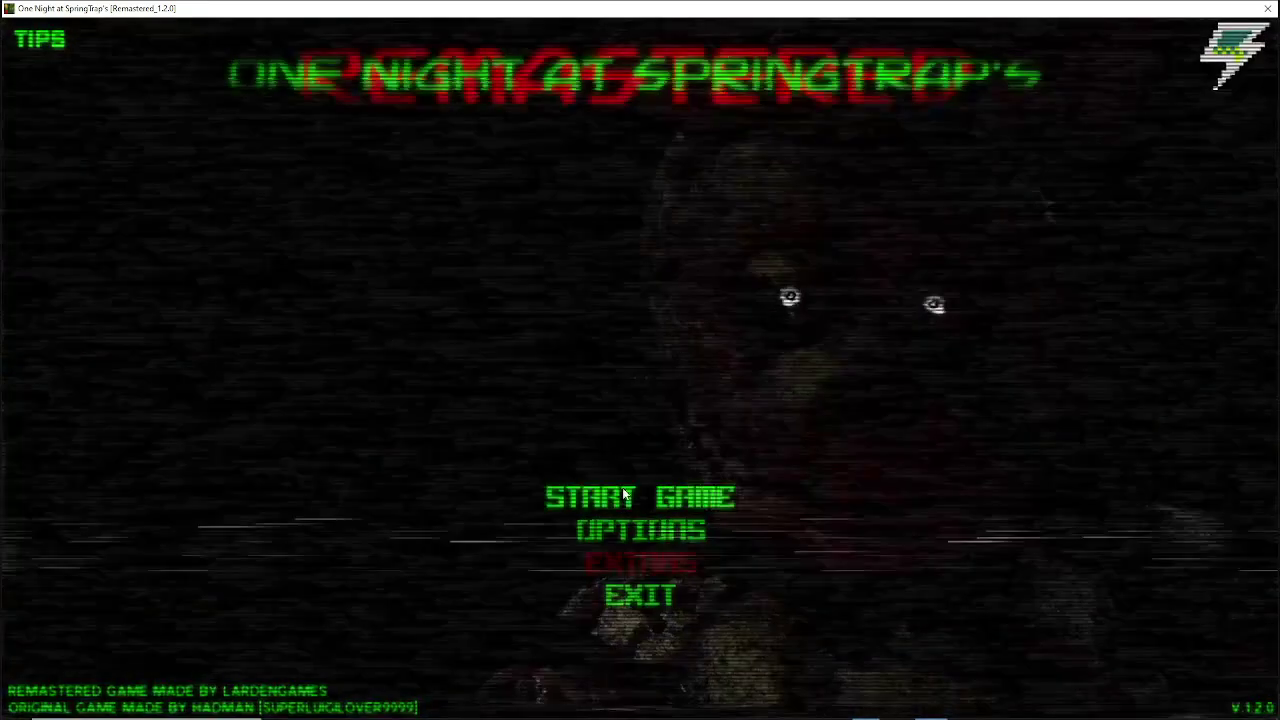
Step: Choose START GAME on the title menu to begin a new night
left_click(628, 490)
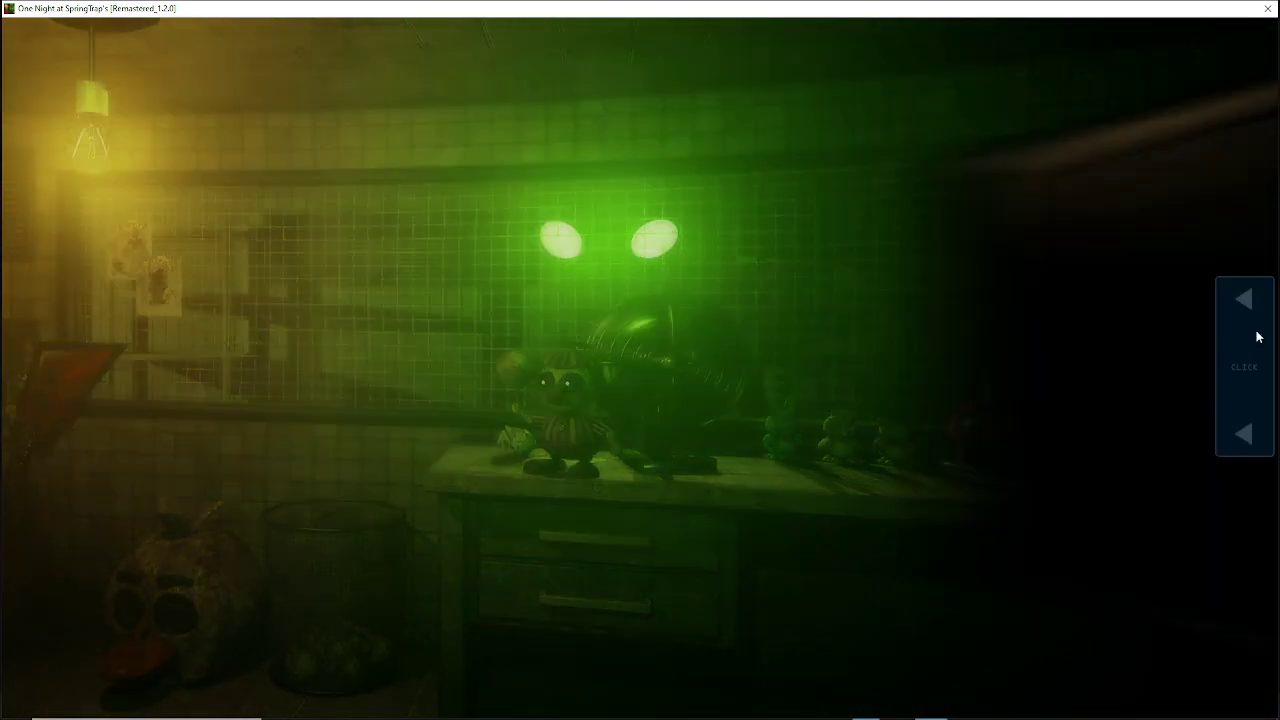
Step: Raise the camera monitor and check the CAM 04, 05, 06 and 08 feeds
left_click(1255, 338)
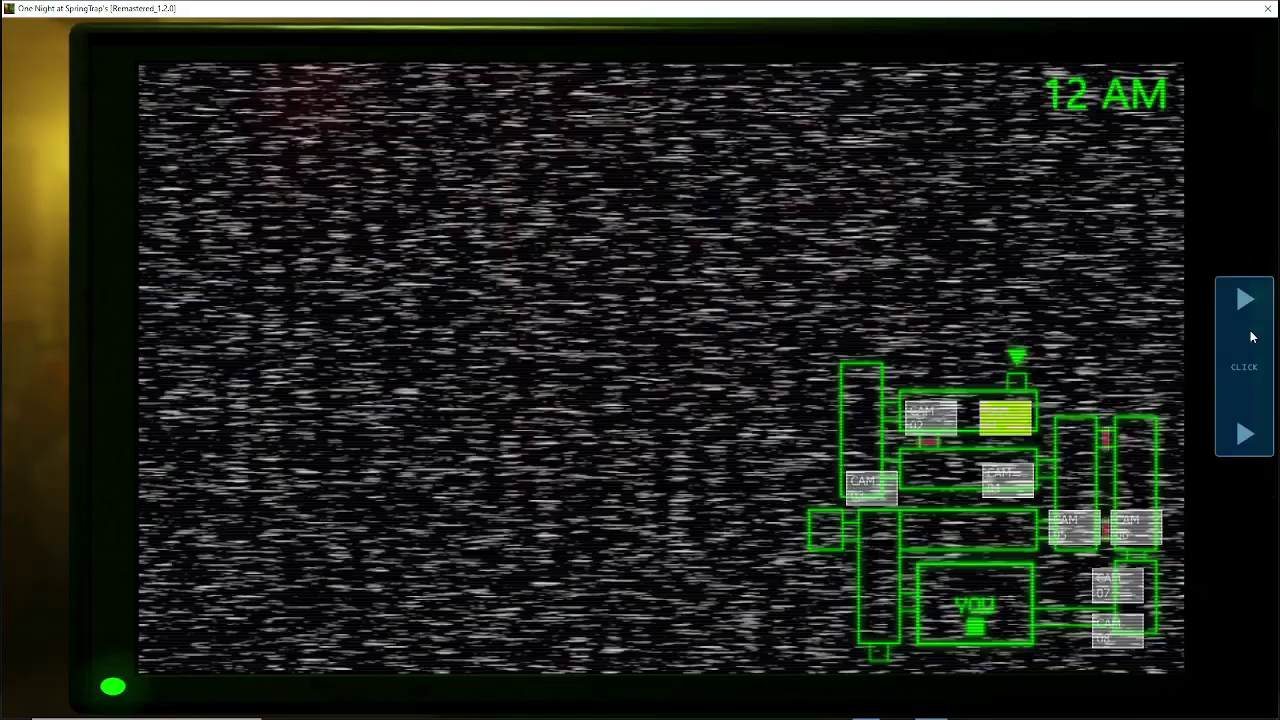
left_click(924, 420)
left_click(985, 483)
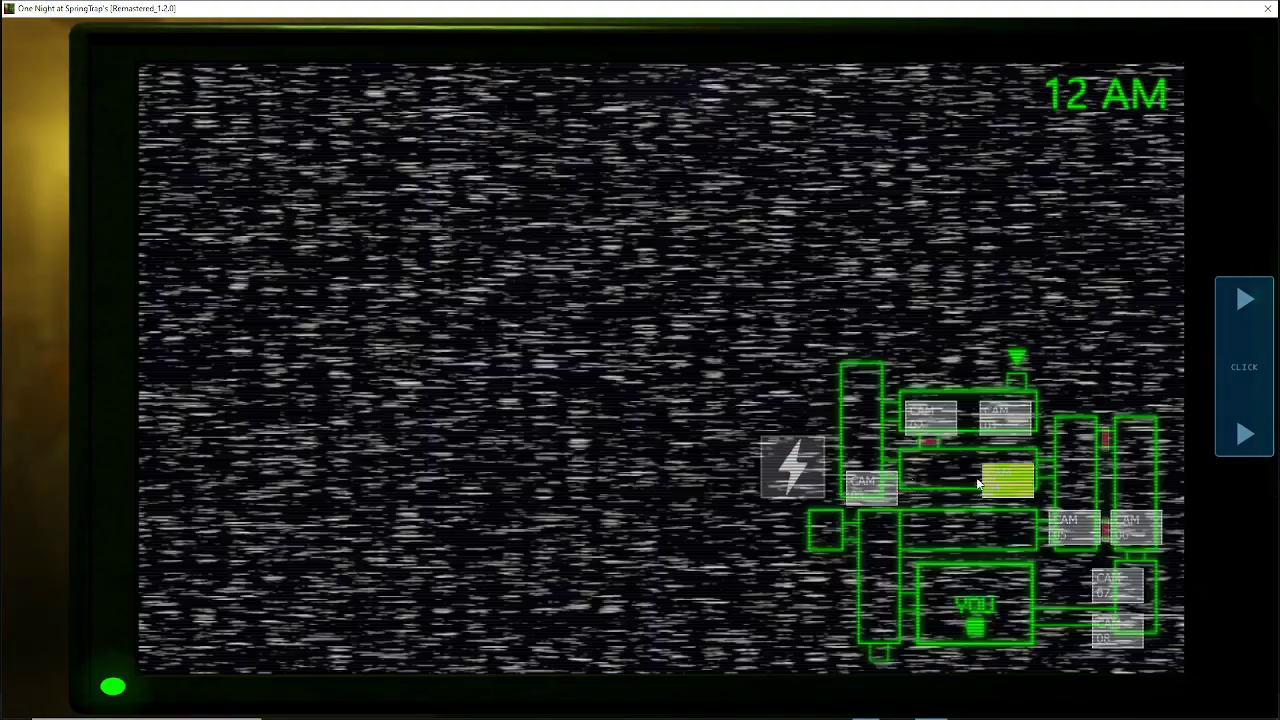
left_click(792, 467)
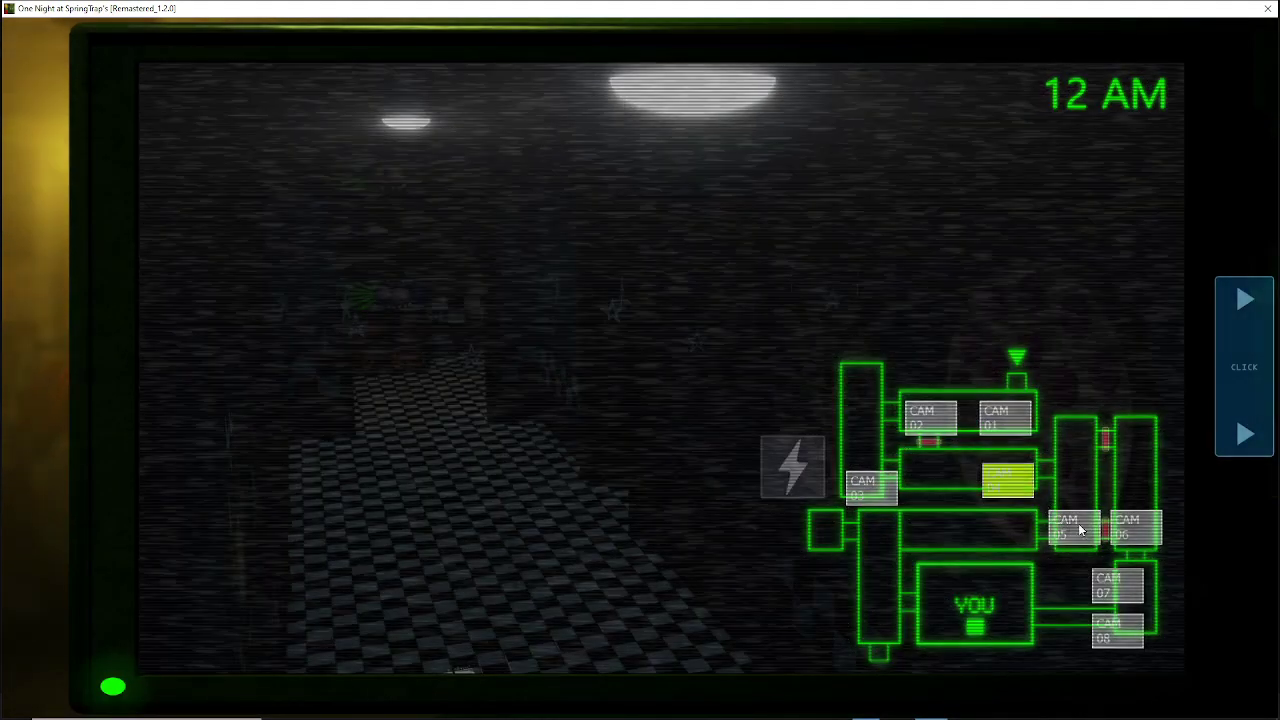
left_click(1078, 528)
left_click(1134, 527)
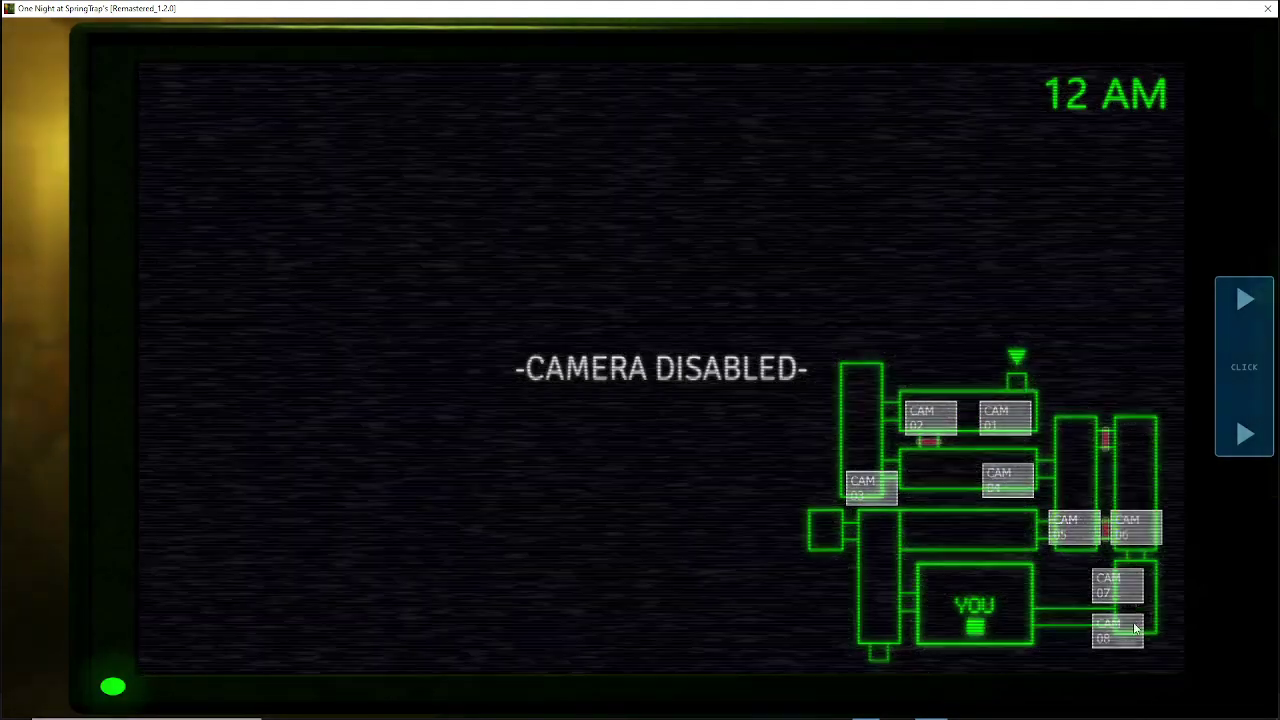
left_click(1116, 632)
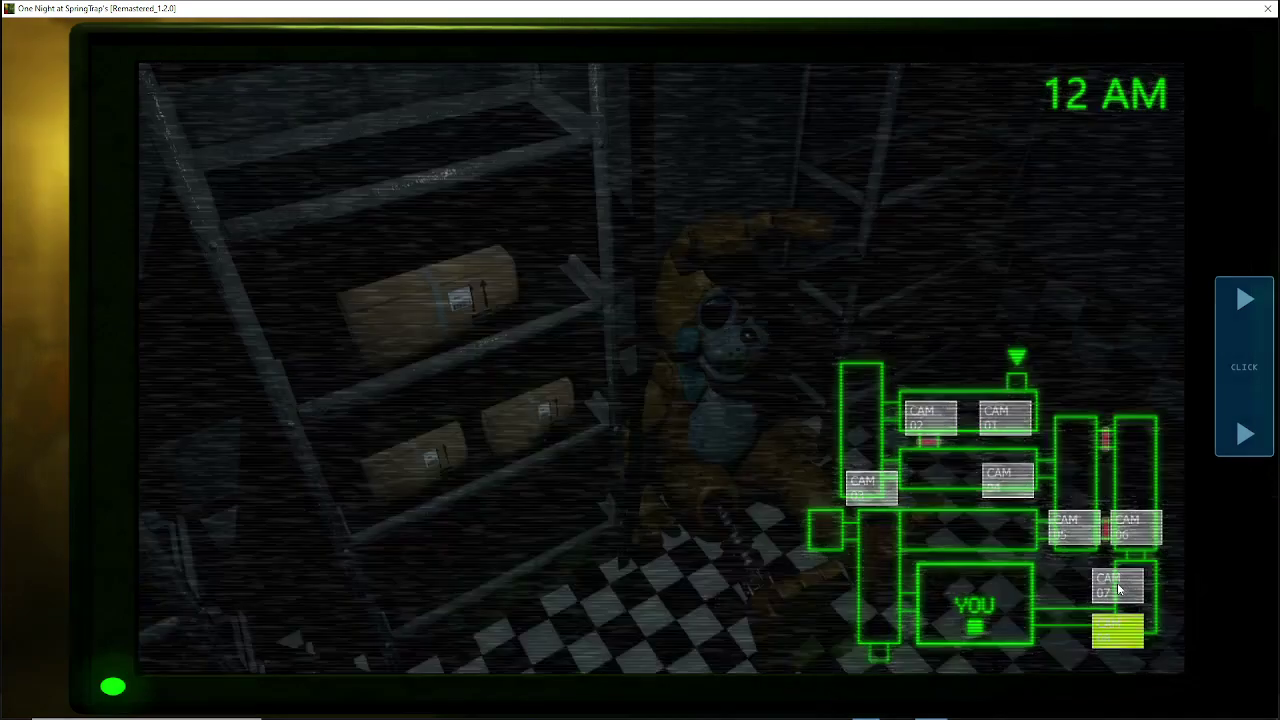
Step: Keep CAM 07 disabled, glance at CAM 08 and back, then lower the monitor
left_click(1117, 583)
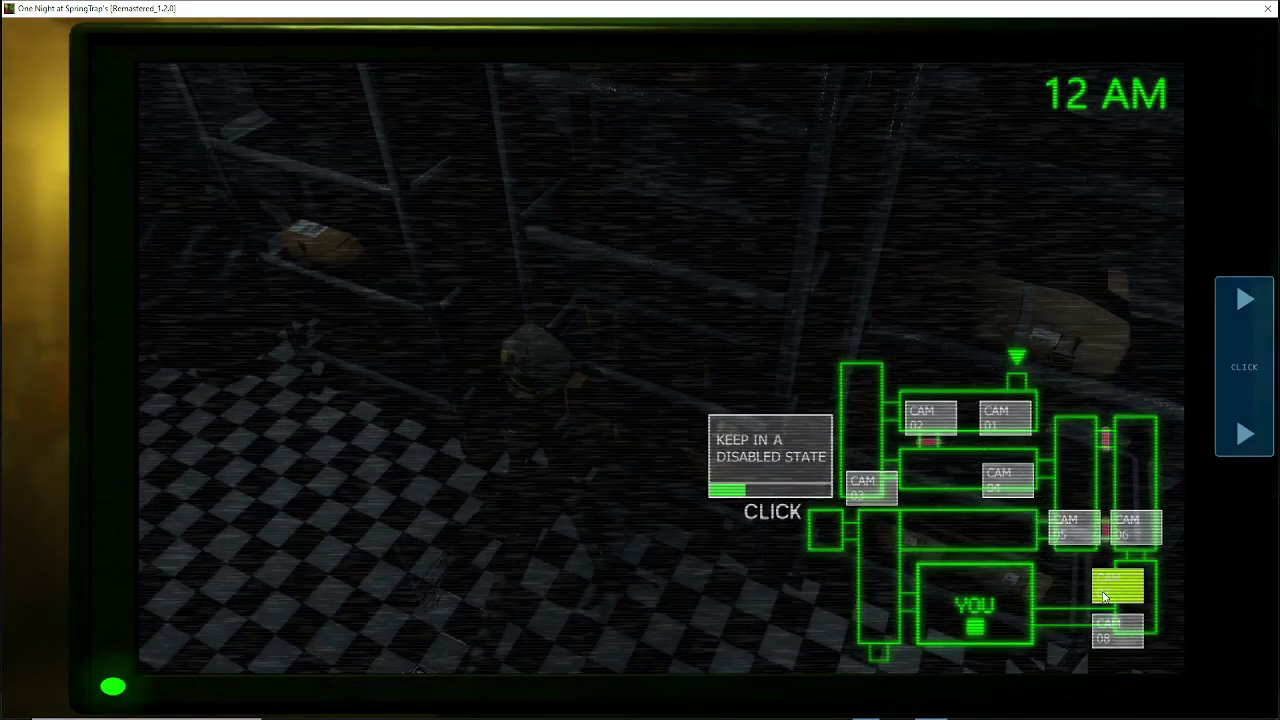
left_click(1112, 625)
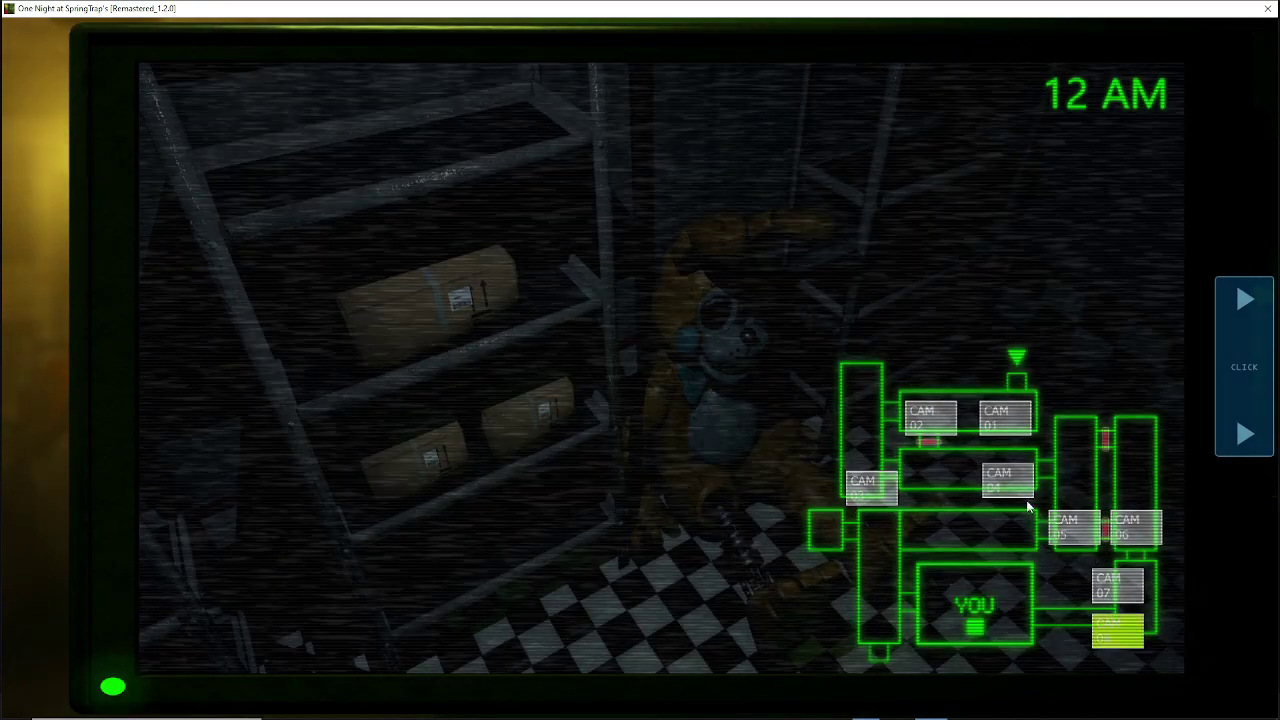
left_click(1100, 588)
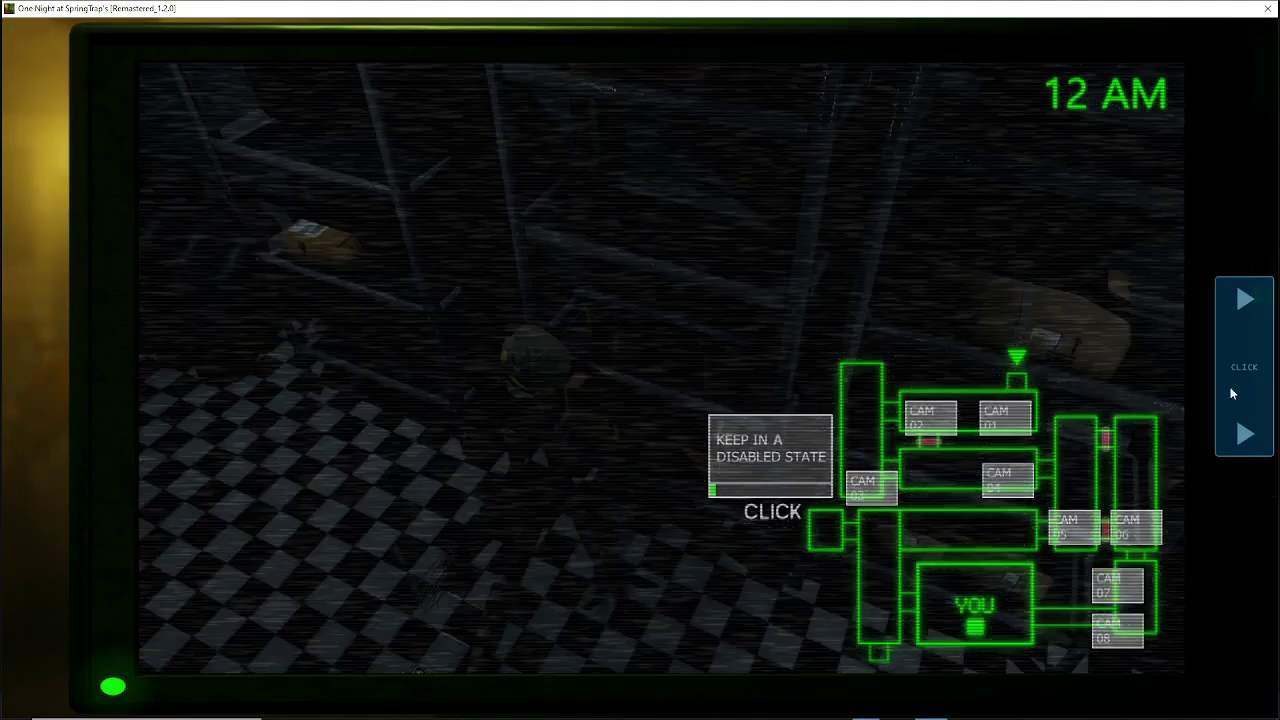
left_click(1229, 391)
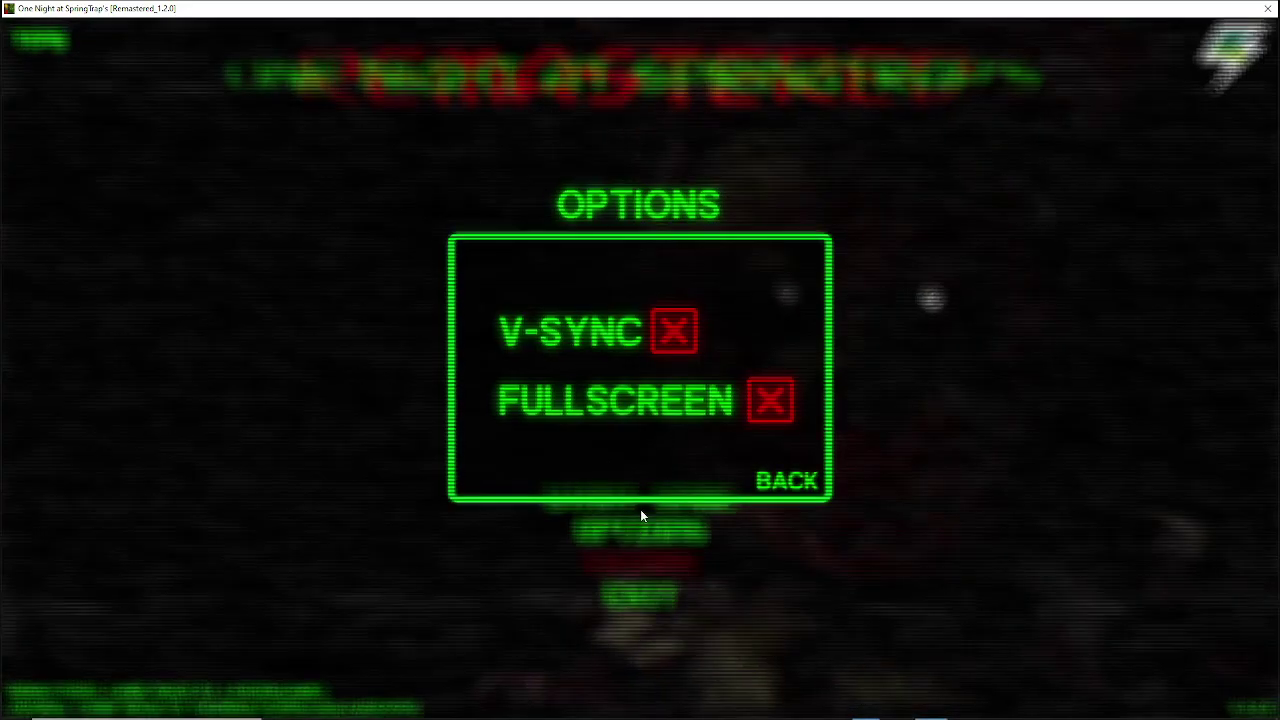
Step: Leave Options with BACK and start a new night from the title menu
left_click(785, 480)
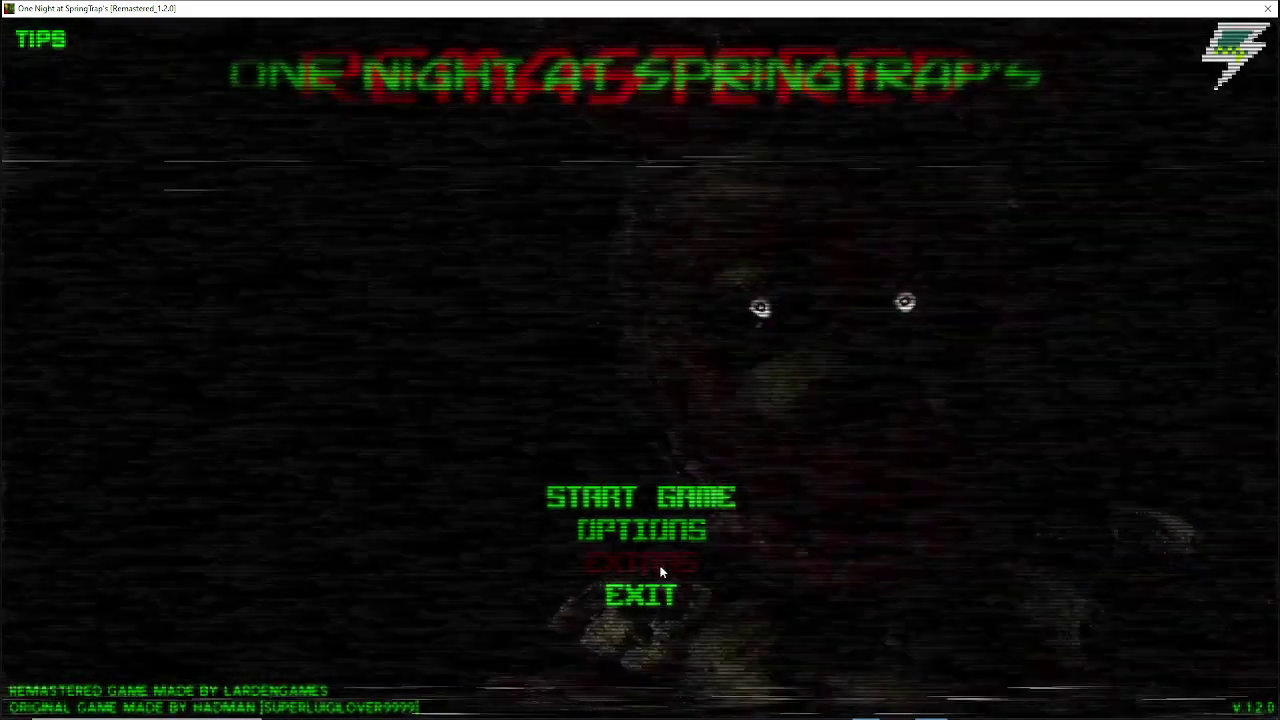
left_click(578, 495)
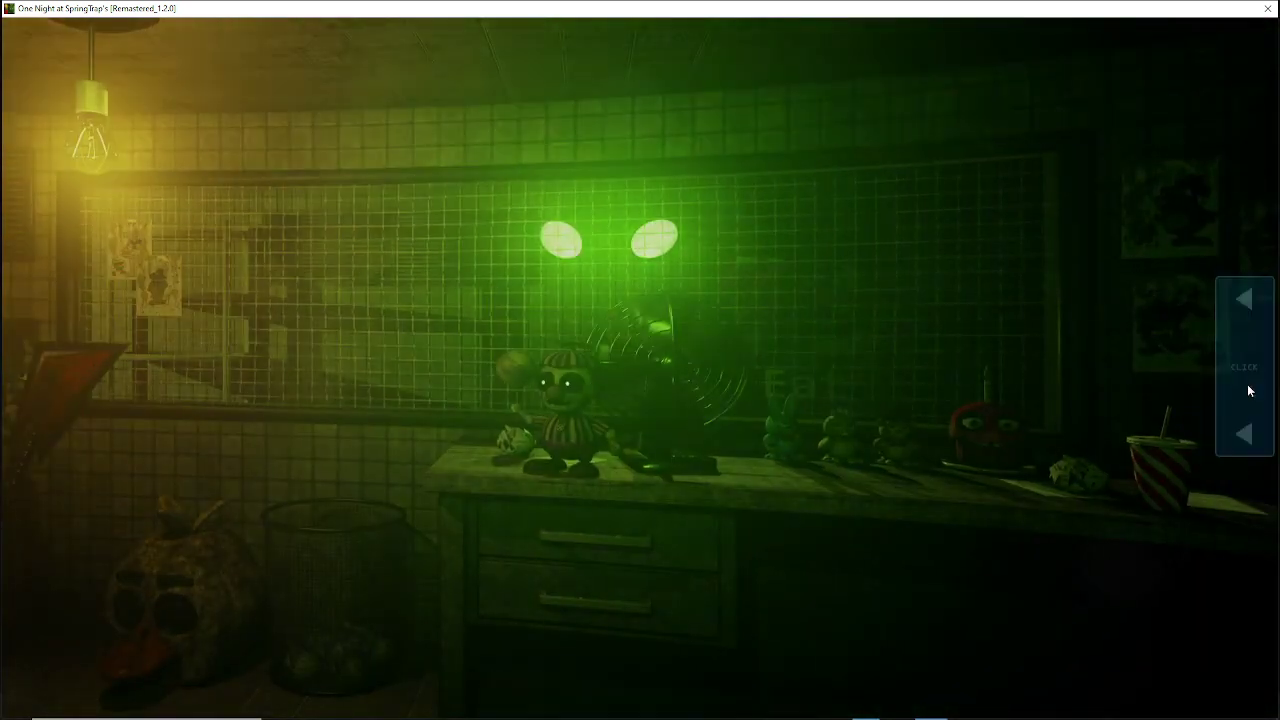
Step: Raise the monitor, check CAM 03, 04 and 05, and hold the disable prompt
left_click(1249, 386)
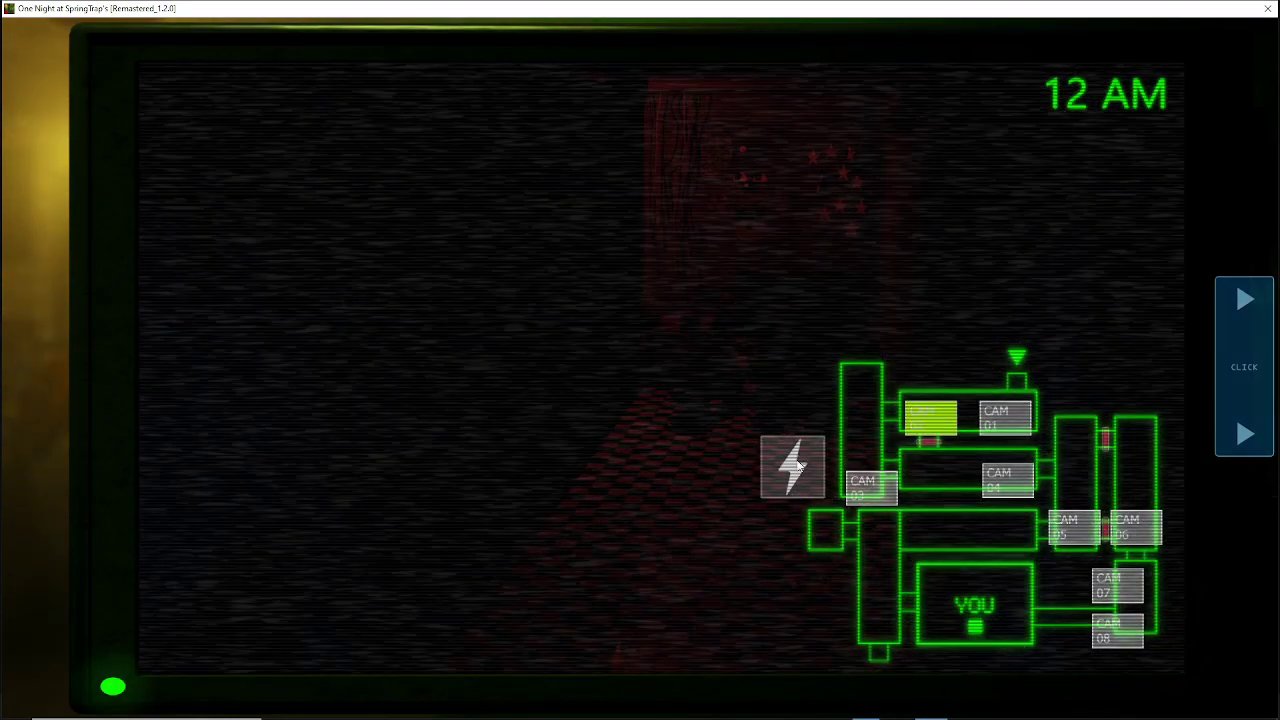
left_click(798, 458)
left_click(871, 487)
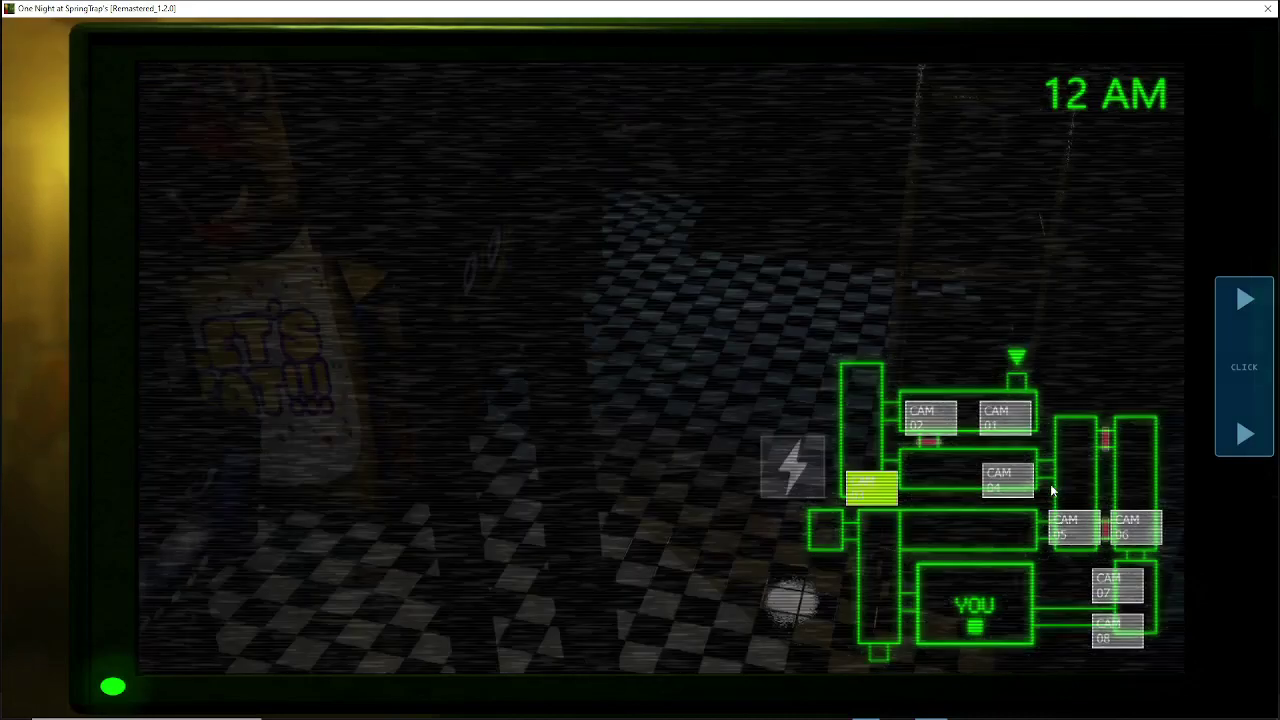
left_click(1010, 480)
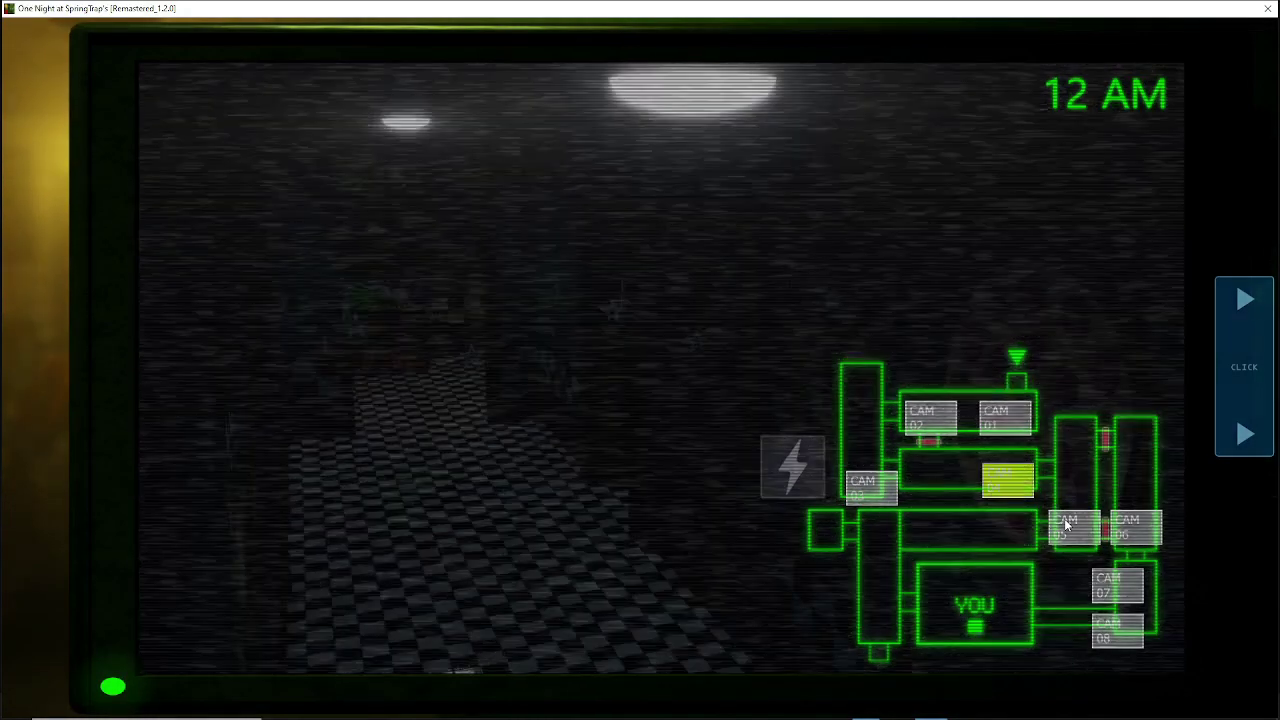
left_click(1068, 525)
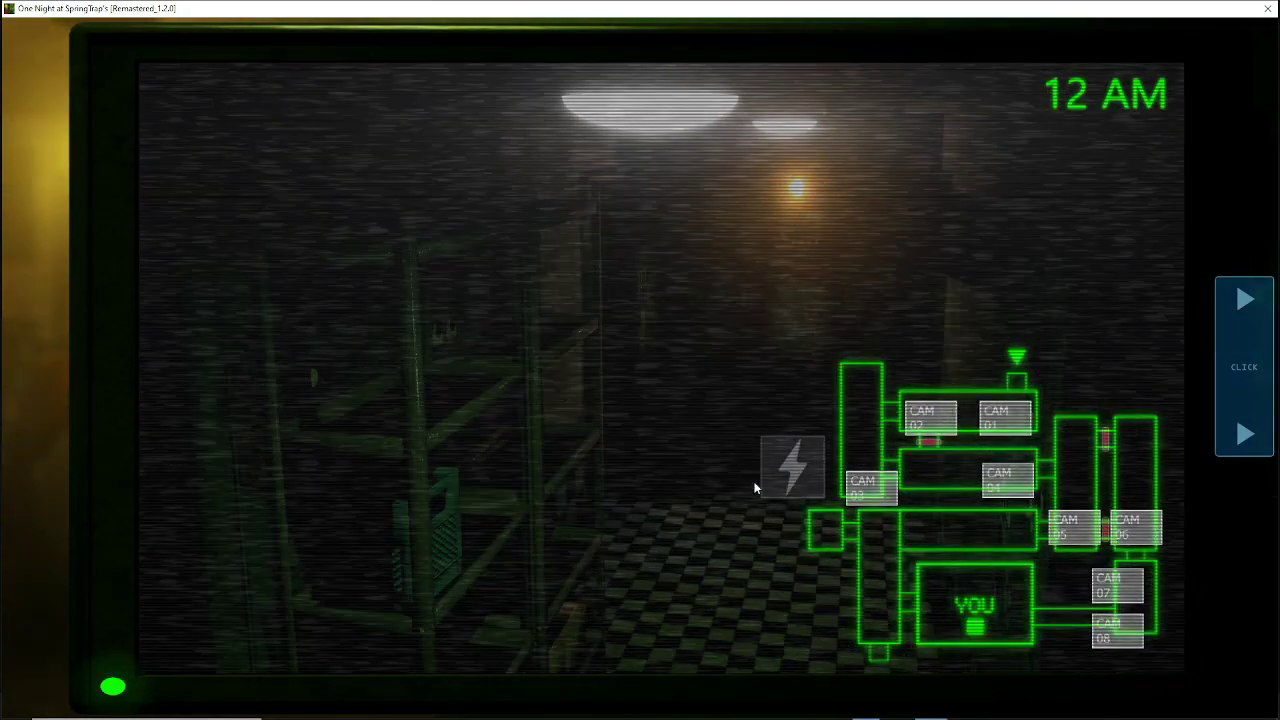
left_click(1110, 585)
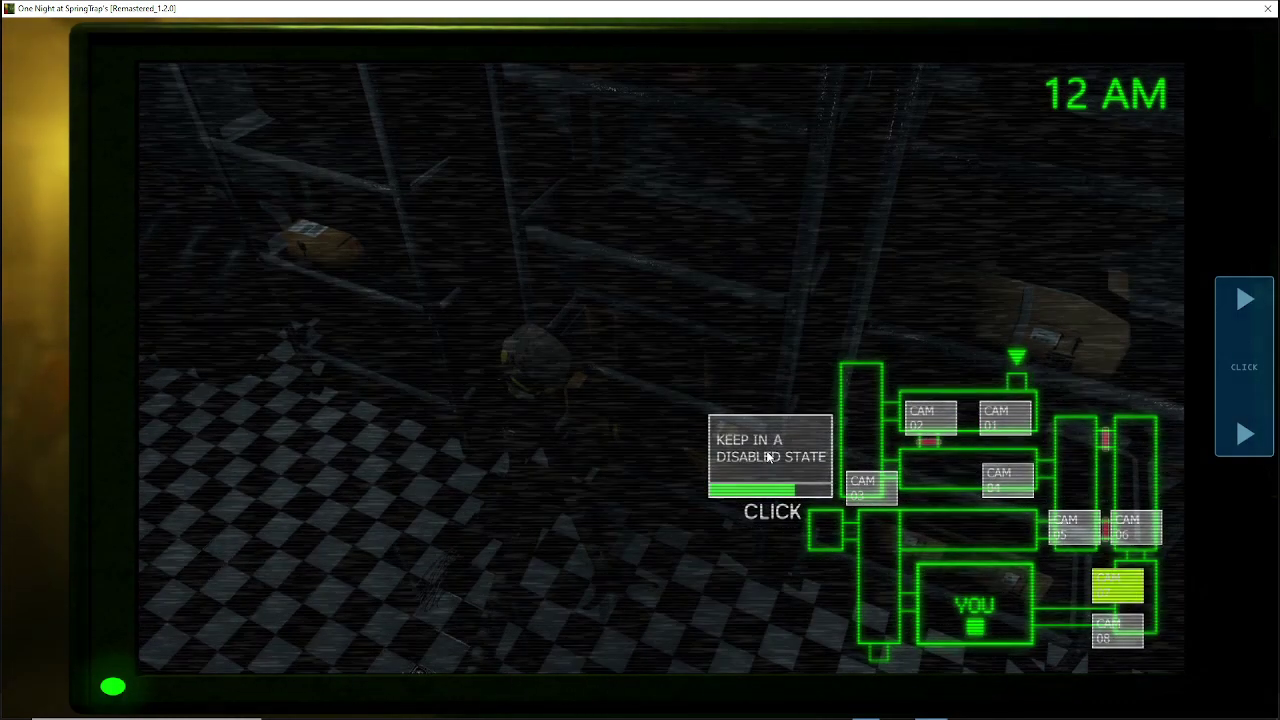
Step: Lower the monitor, put the mask on, then take it off
left_click(1255, 362)
left_click(543, 702)
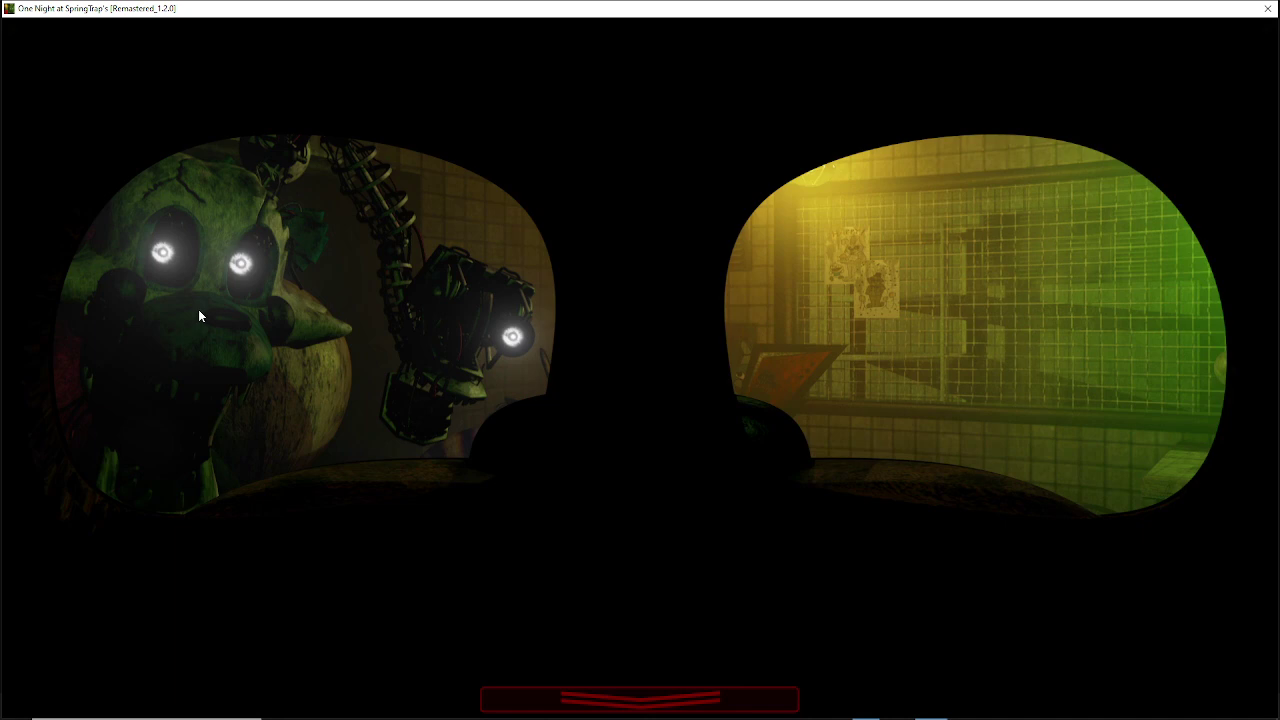
left_click(581, 708)
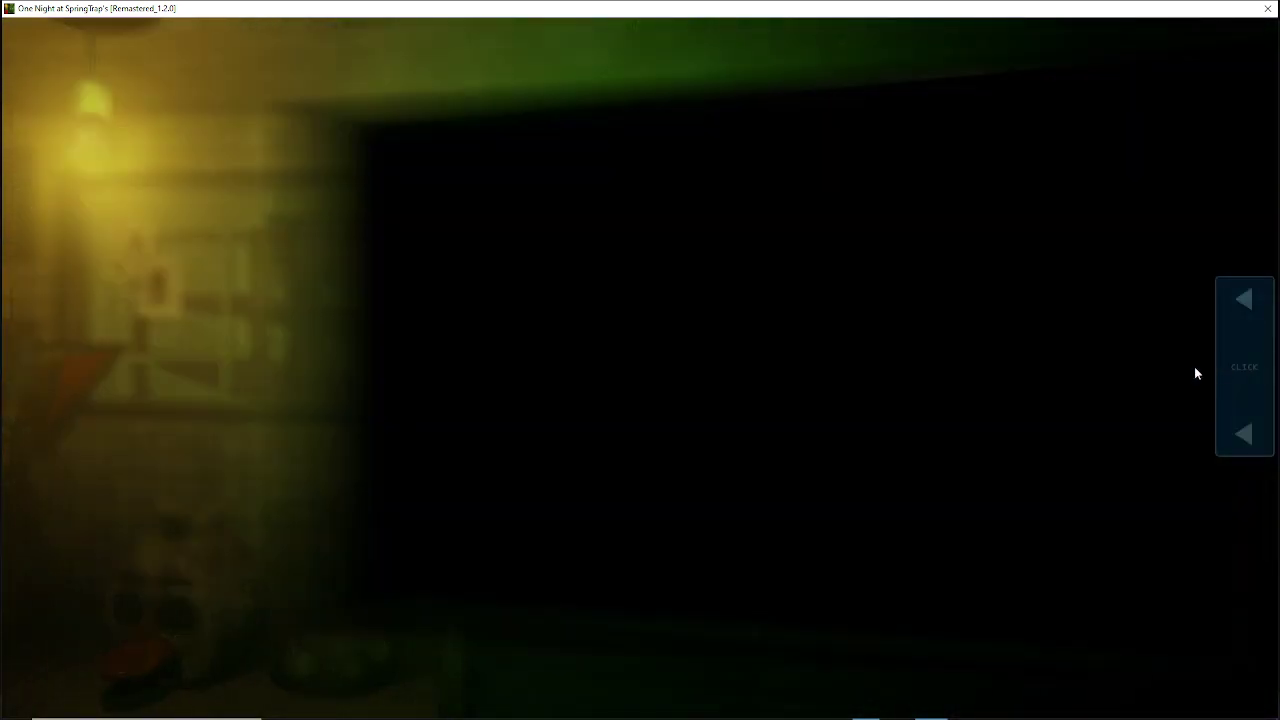
Step: Reopen the monitor, hold the disable prompt, check CAM 03, 02, 01, 04, 05, then lower it
left_click(1198, 372)
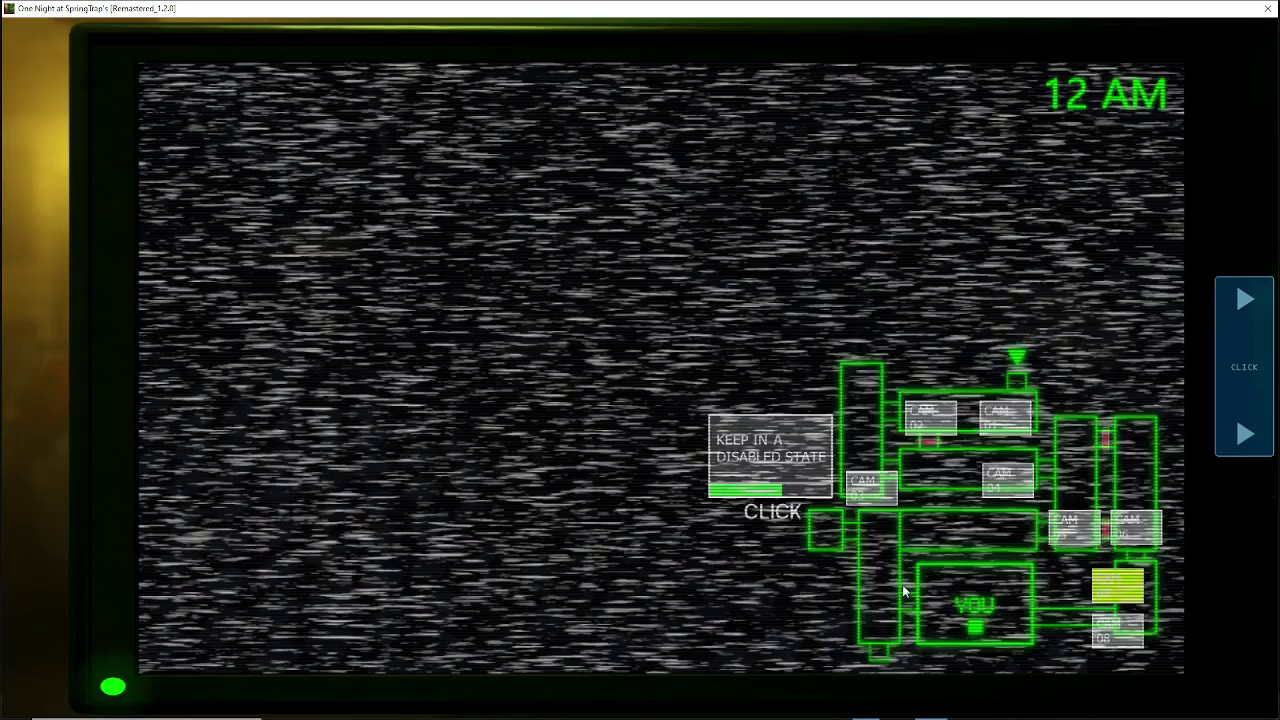
left_click(727, 452)
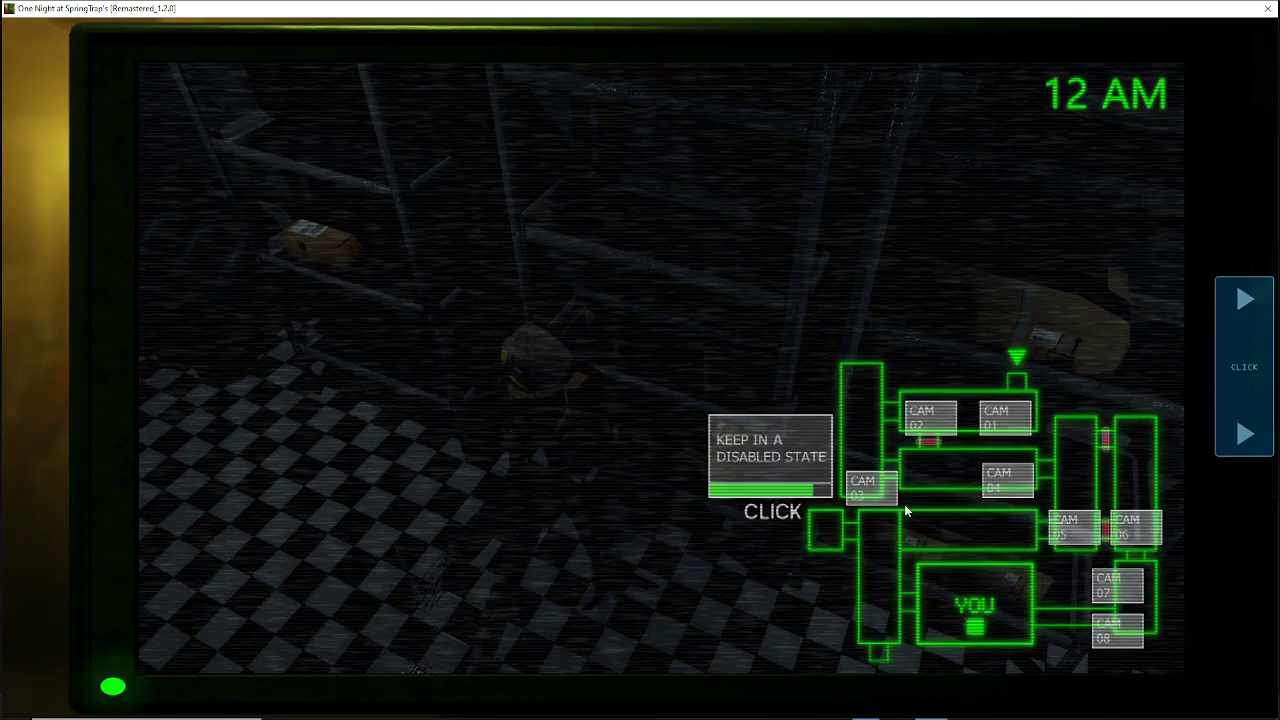
left_click(880, 492)
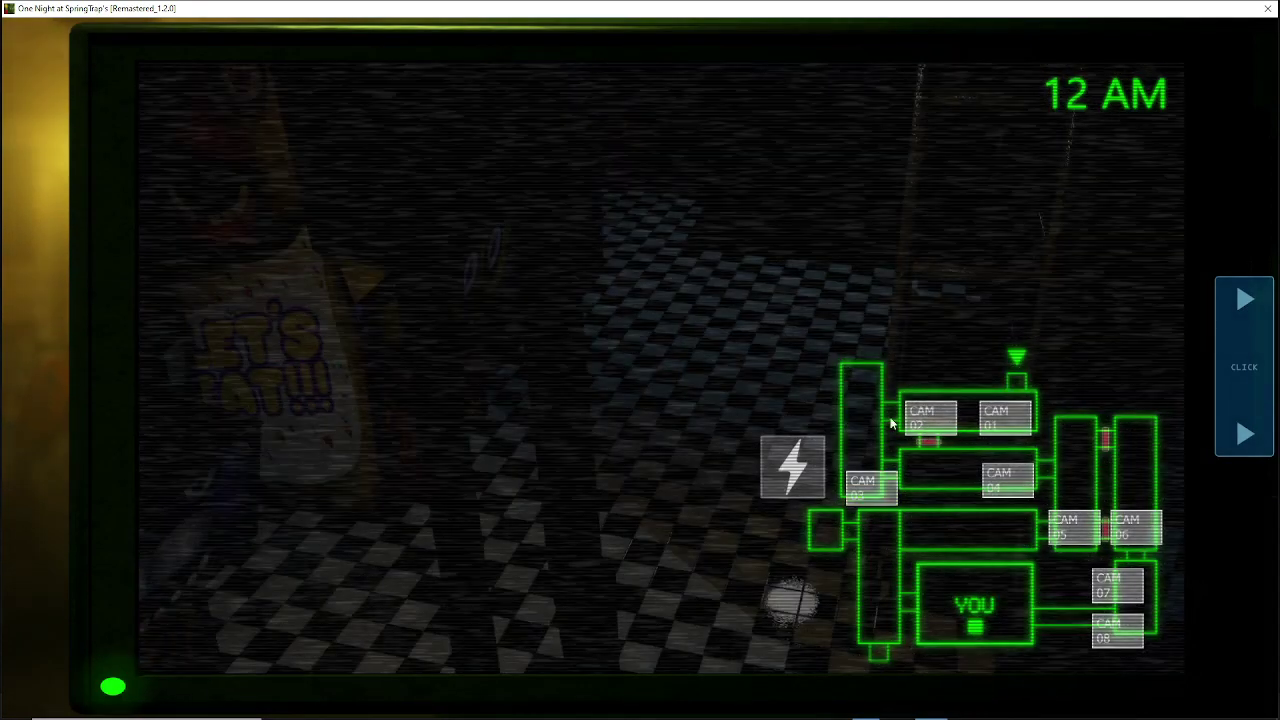
left_click(896, 425)
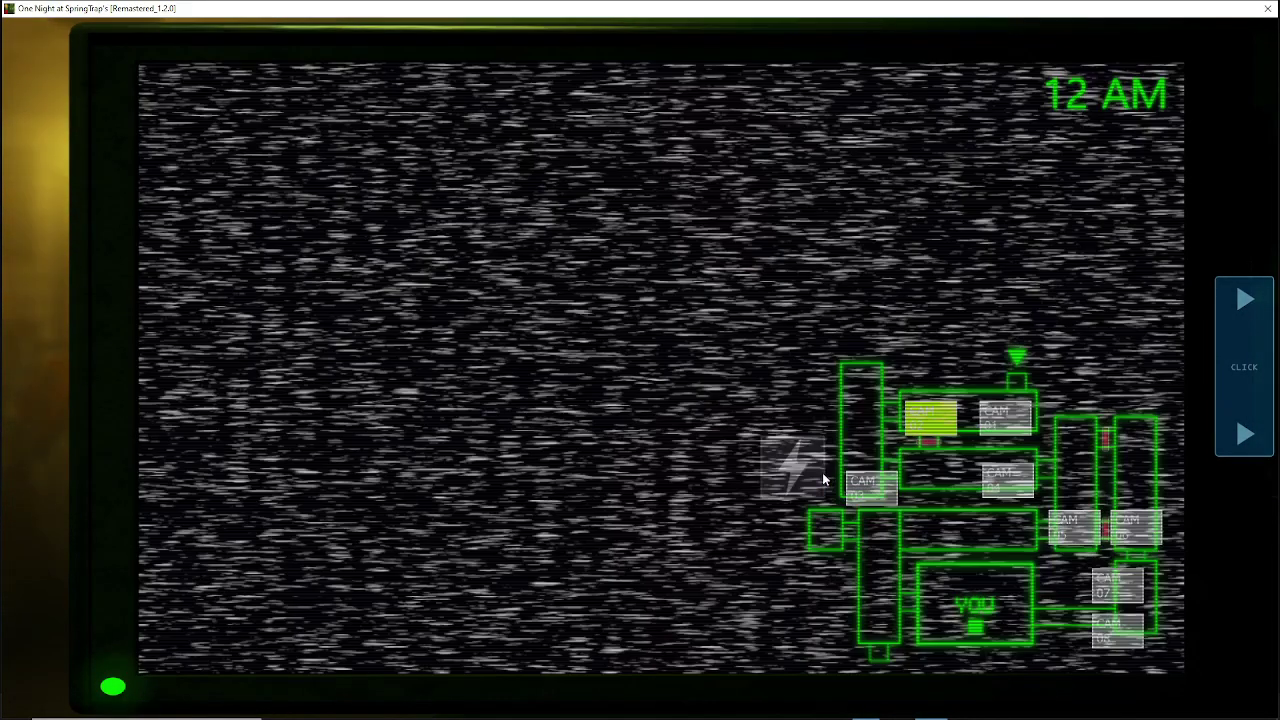
left_click(868, 487)
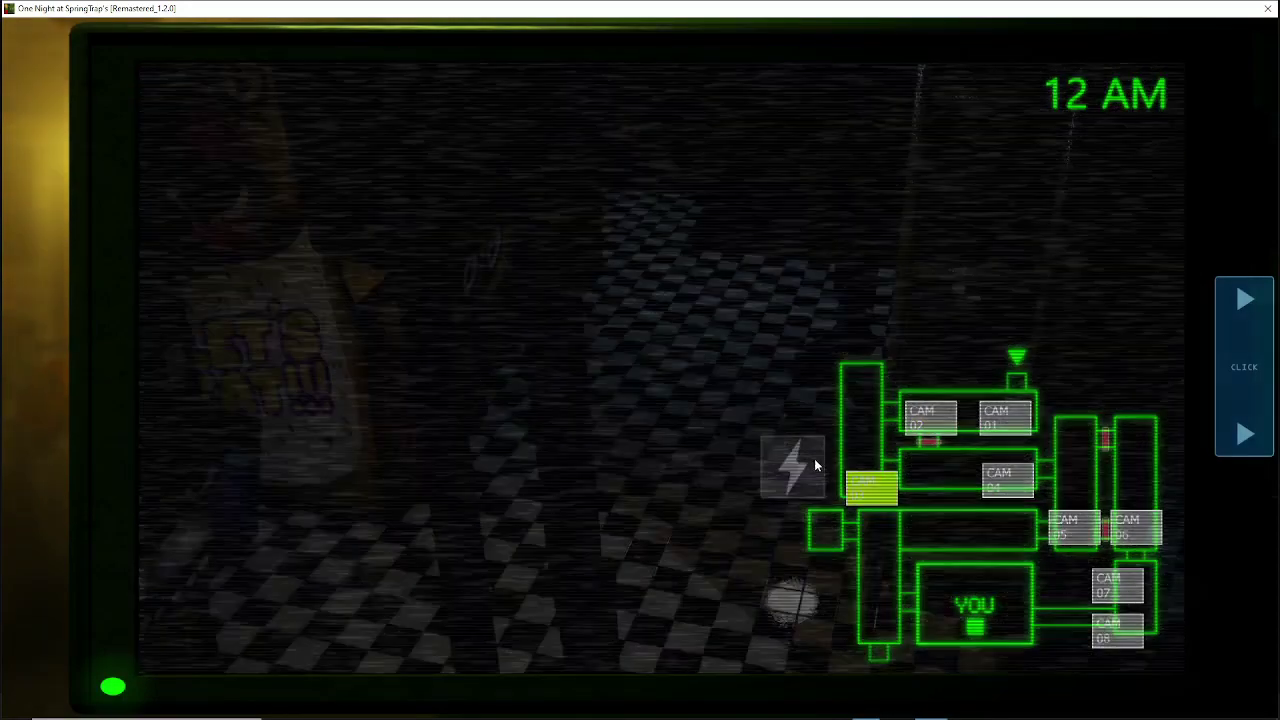
left_click(1012, 422)
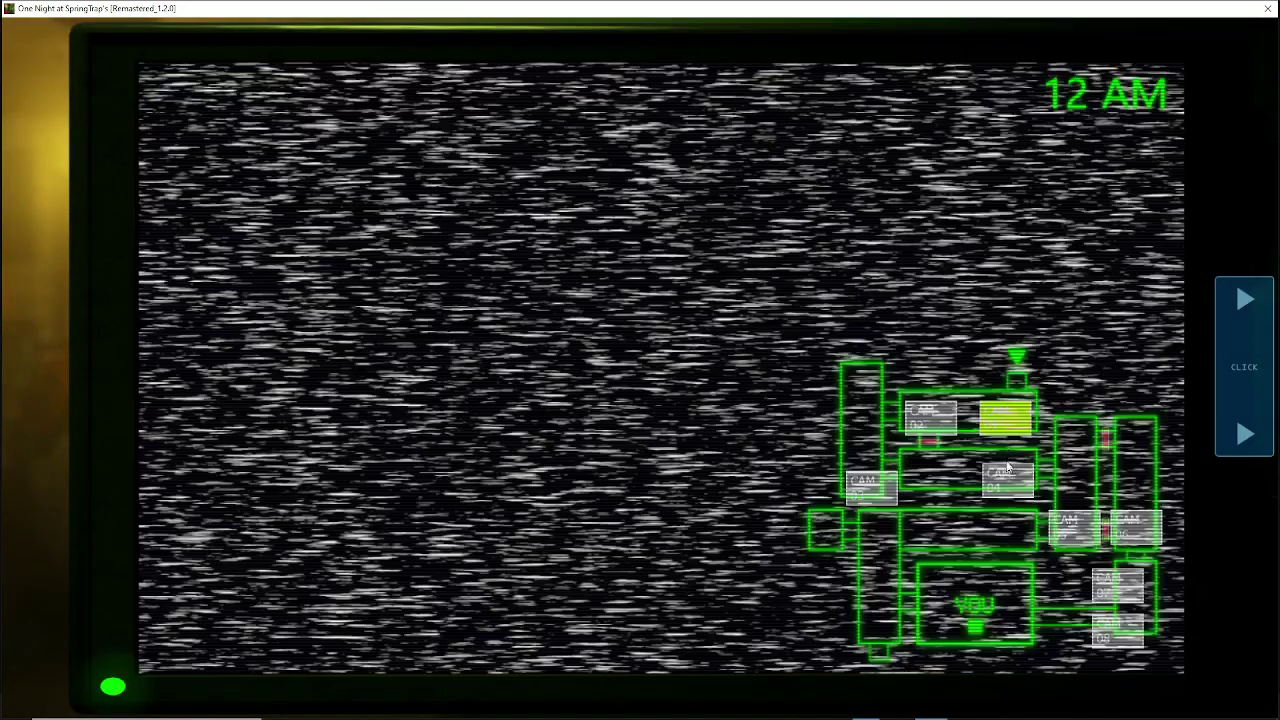
left_click(1007, 479)
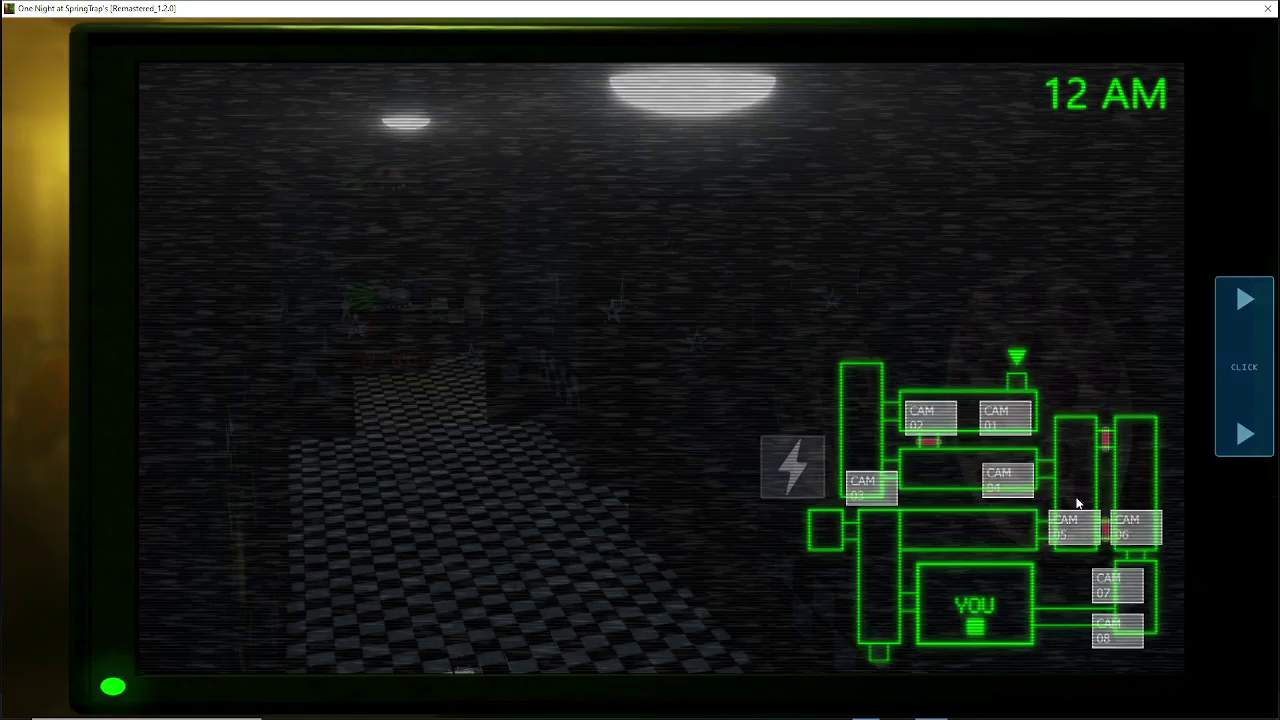
left_click(1070, 518)
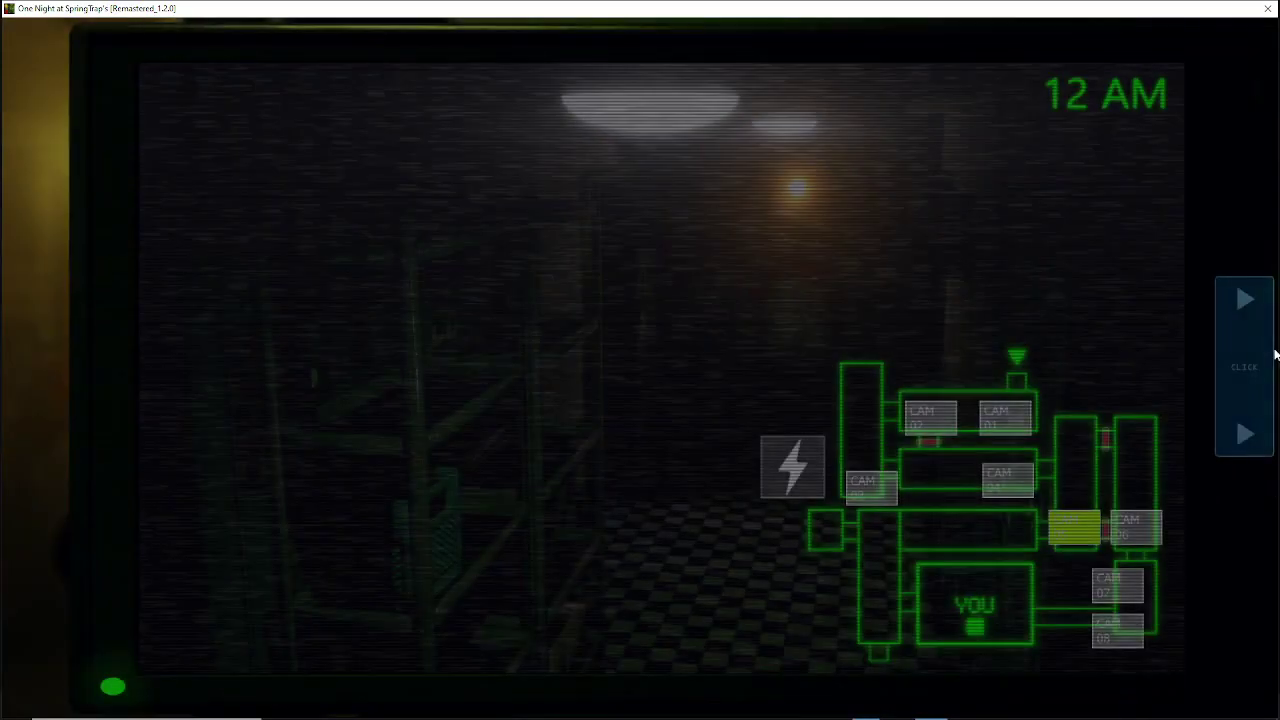
left_click(1245, 367)
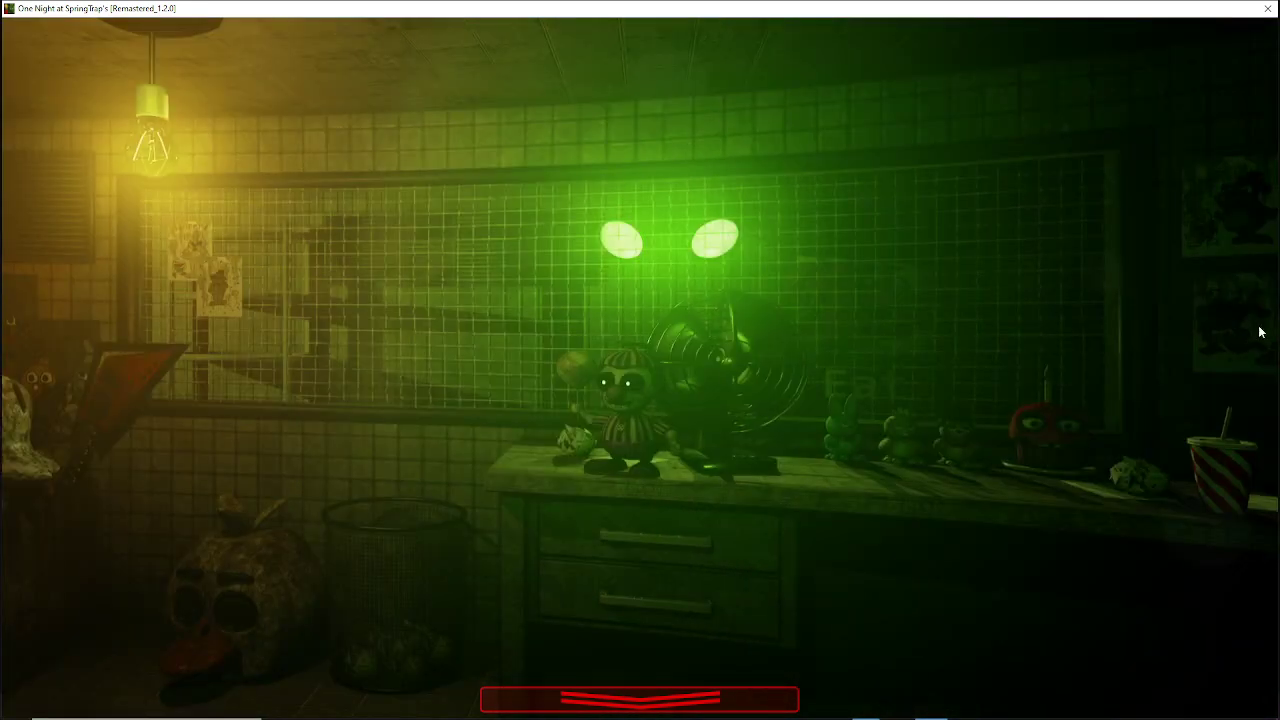
Step: Raise the monitor, hold CAM 07 disabled, check CAM 03 and 02, then lower it
left_click(1257, 369)
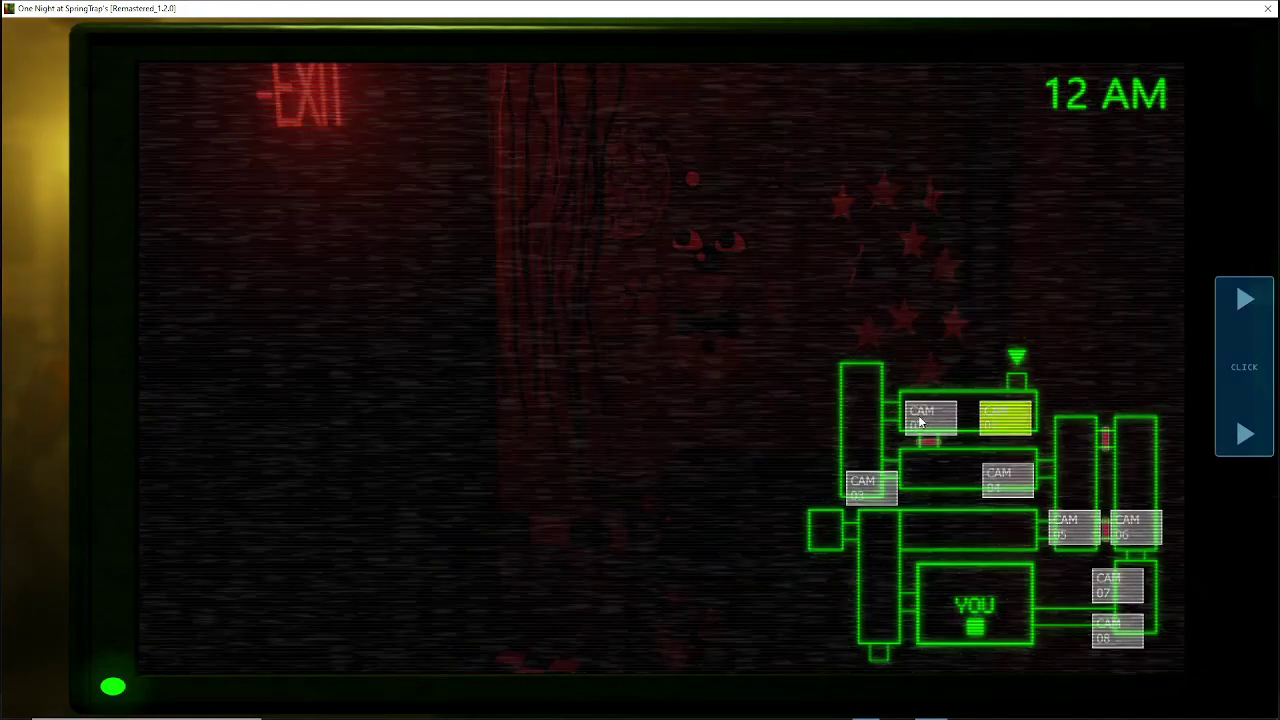
left_click(921, 421)
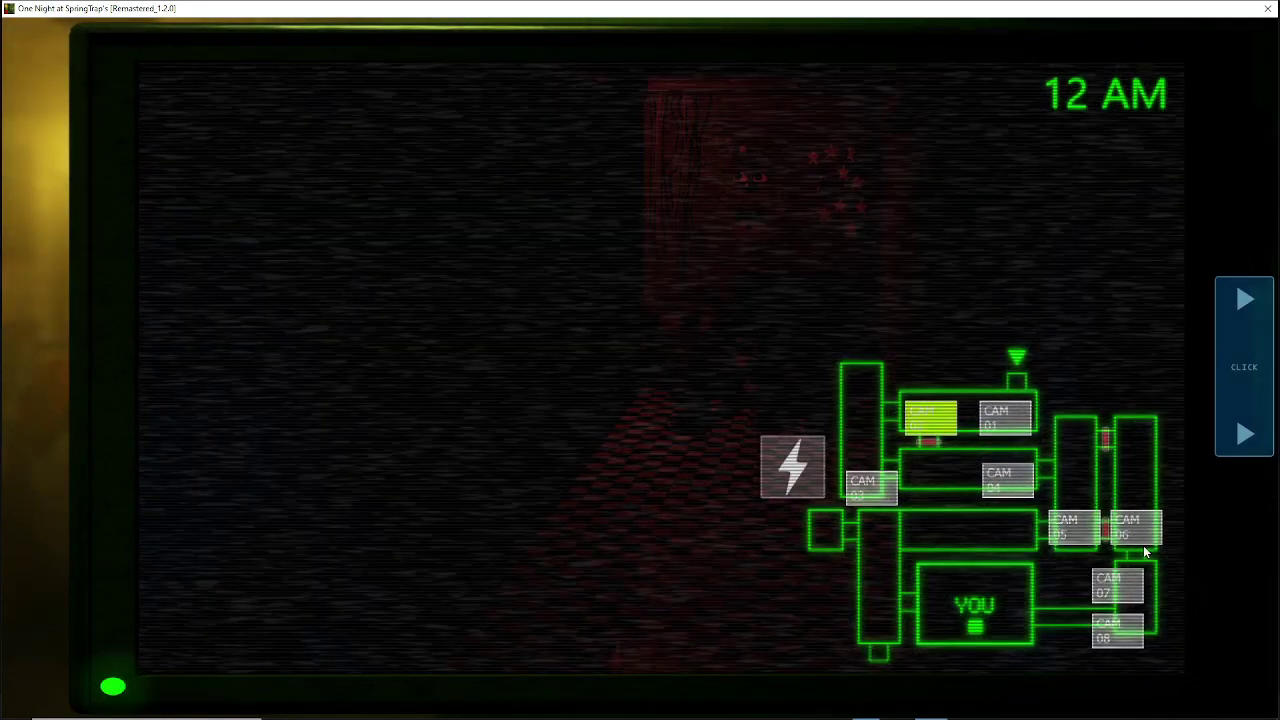
left_click(1115, 586)
left_click(1079, 530)
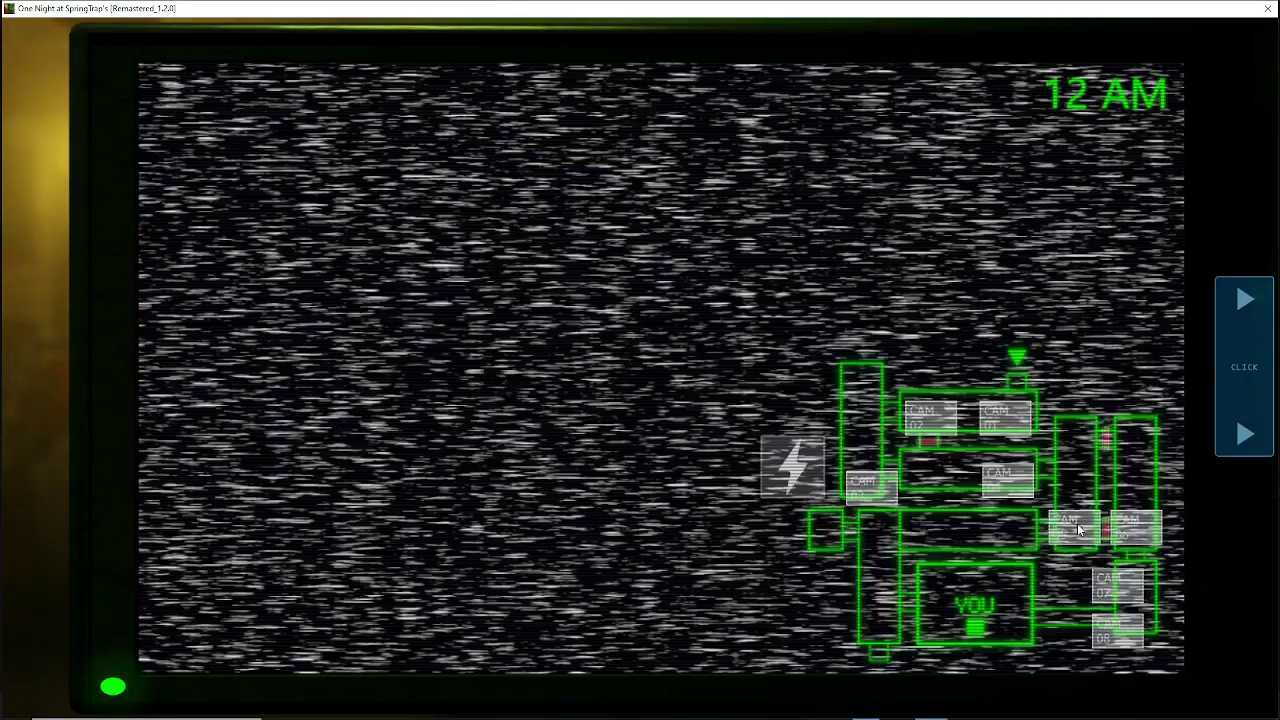
left_click(1117, 586)
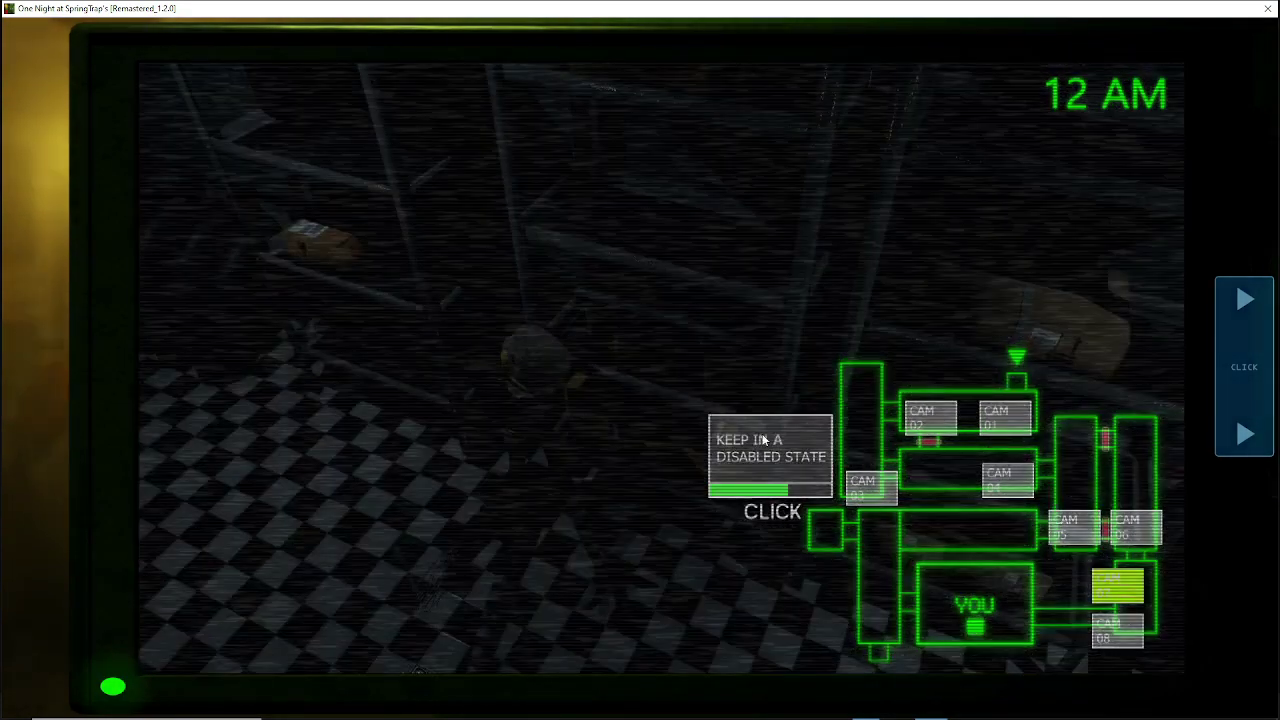
left_click(763, 440)
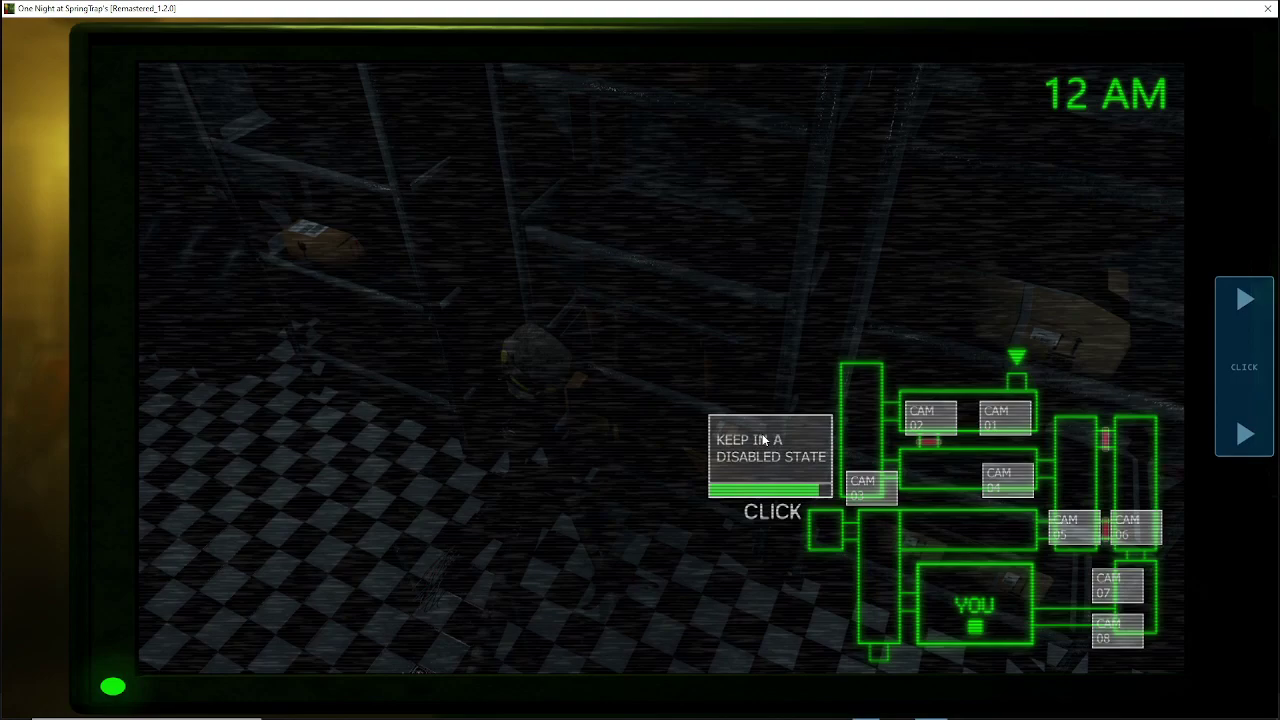
left_click(866, 490)
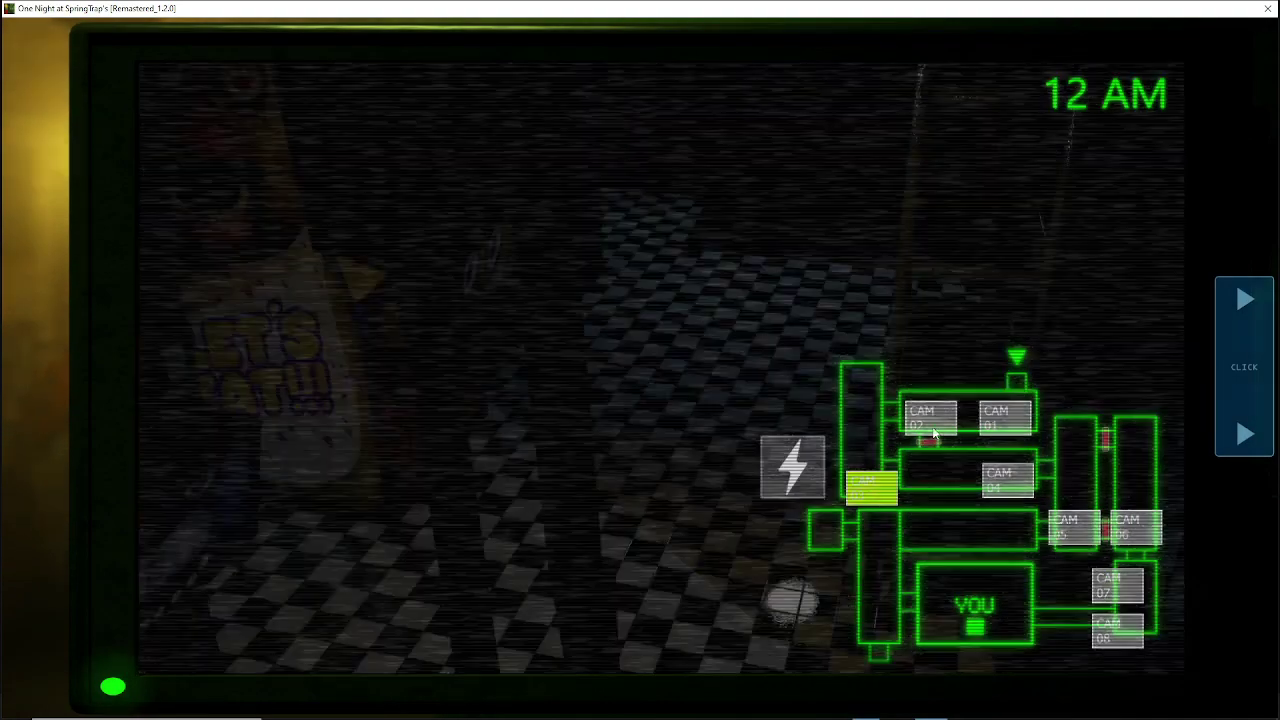
left_click(932, 426)
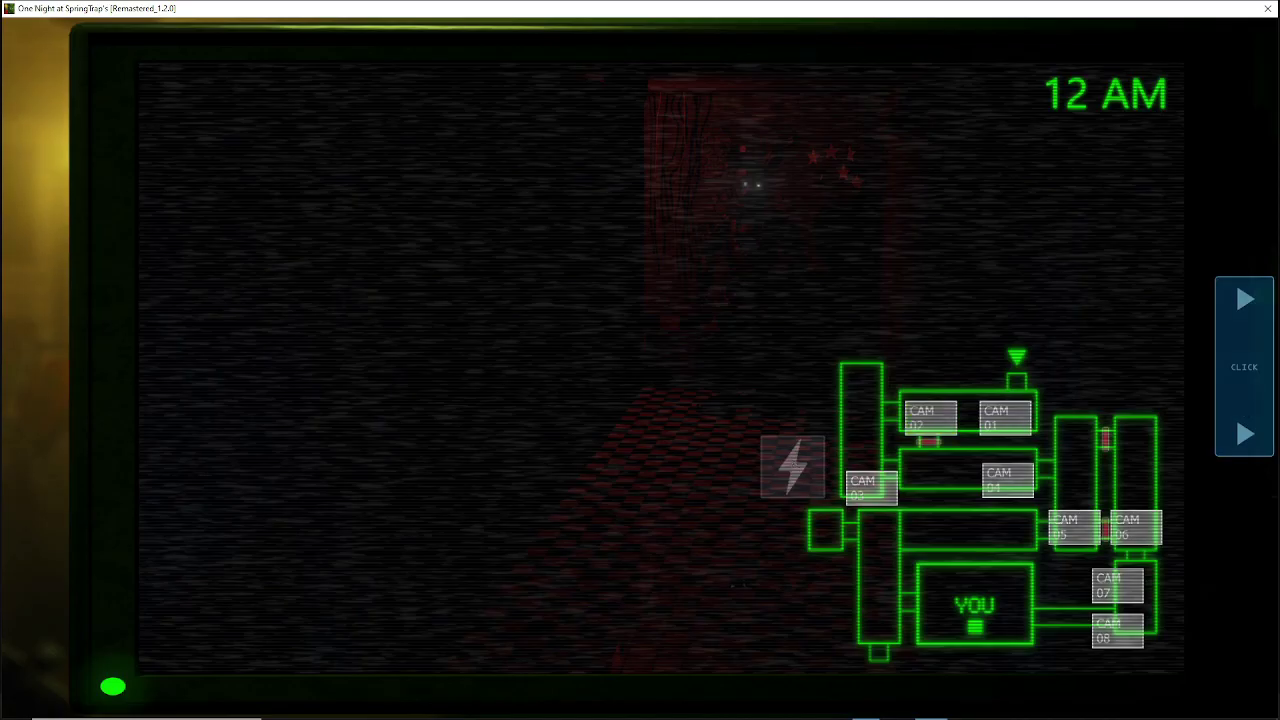
left_click(1222, 420)
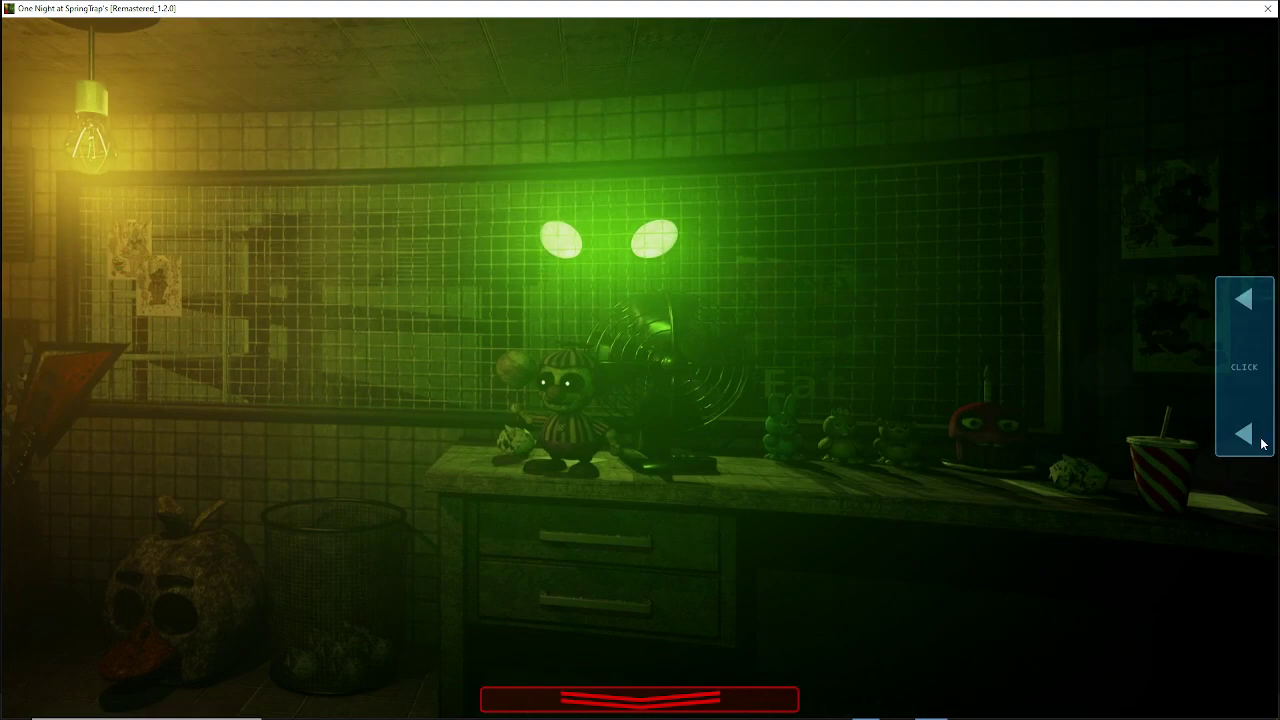
Step: Reopen the monitor, shock the animatronic, and recheck the hallway feed before lowering it
left_click(1252, 425)
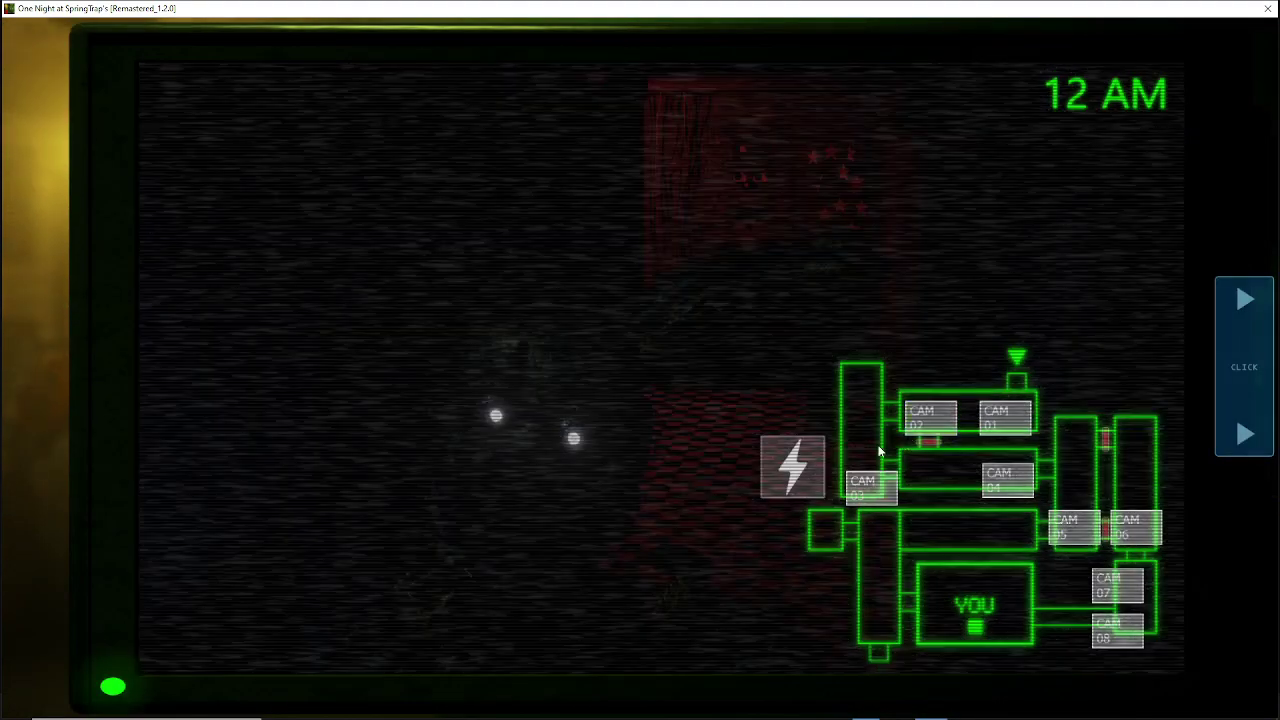
left_click(805, 480)
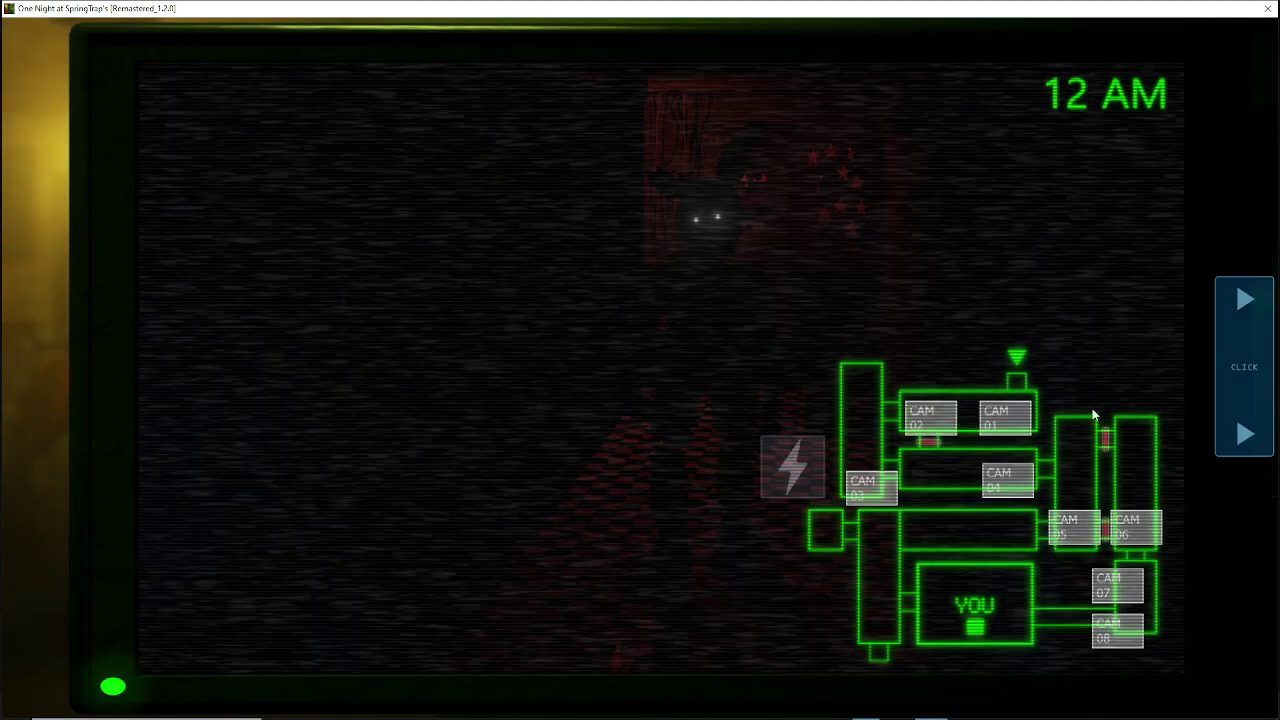
left_click(1219, 407)
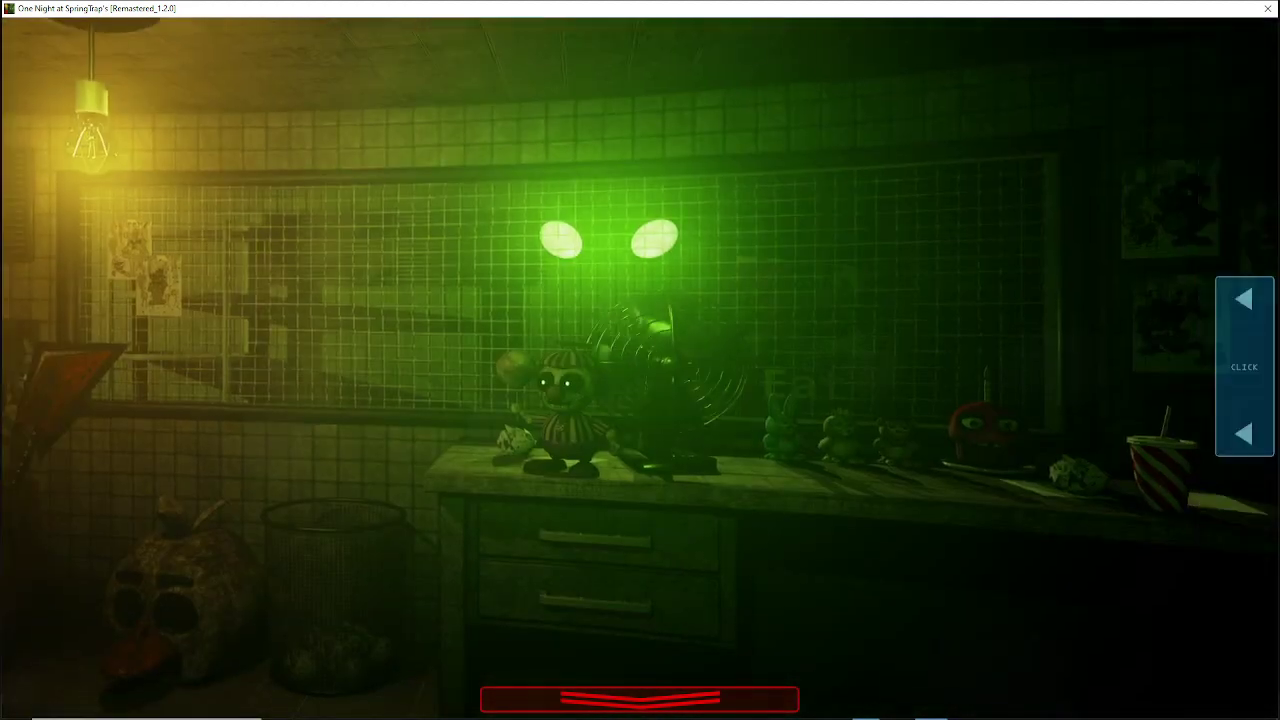
left_click(1230, 345)
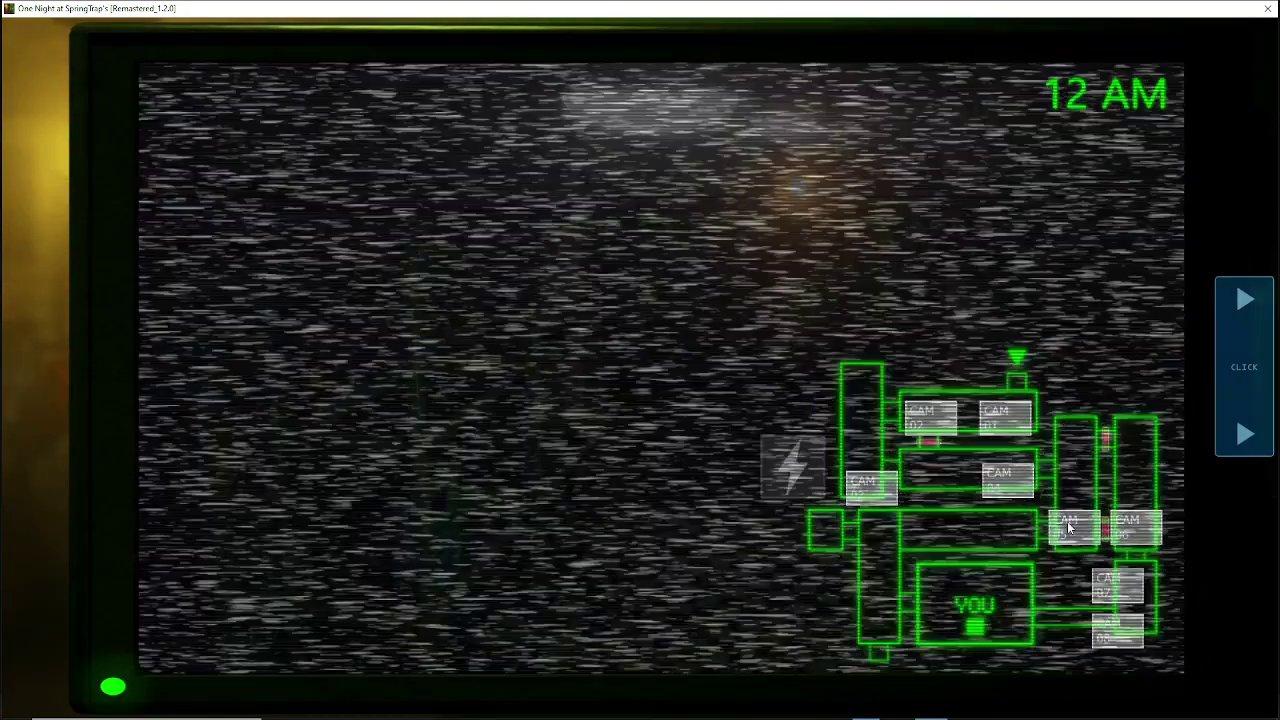
left_click(1068, 525)
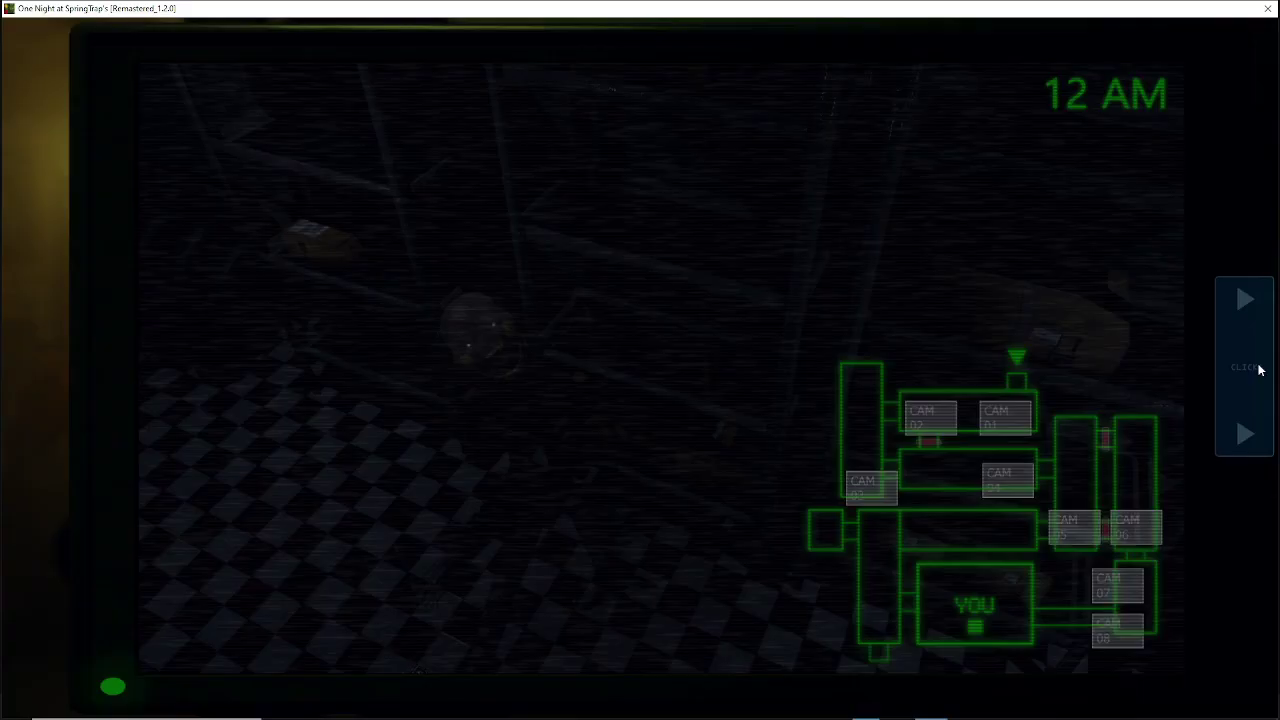
left_click(1250, 370)
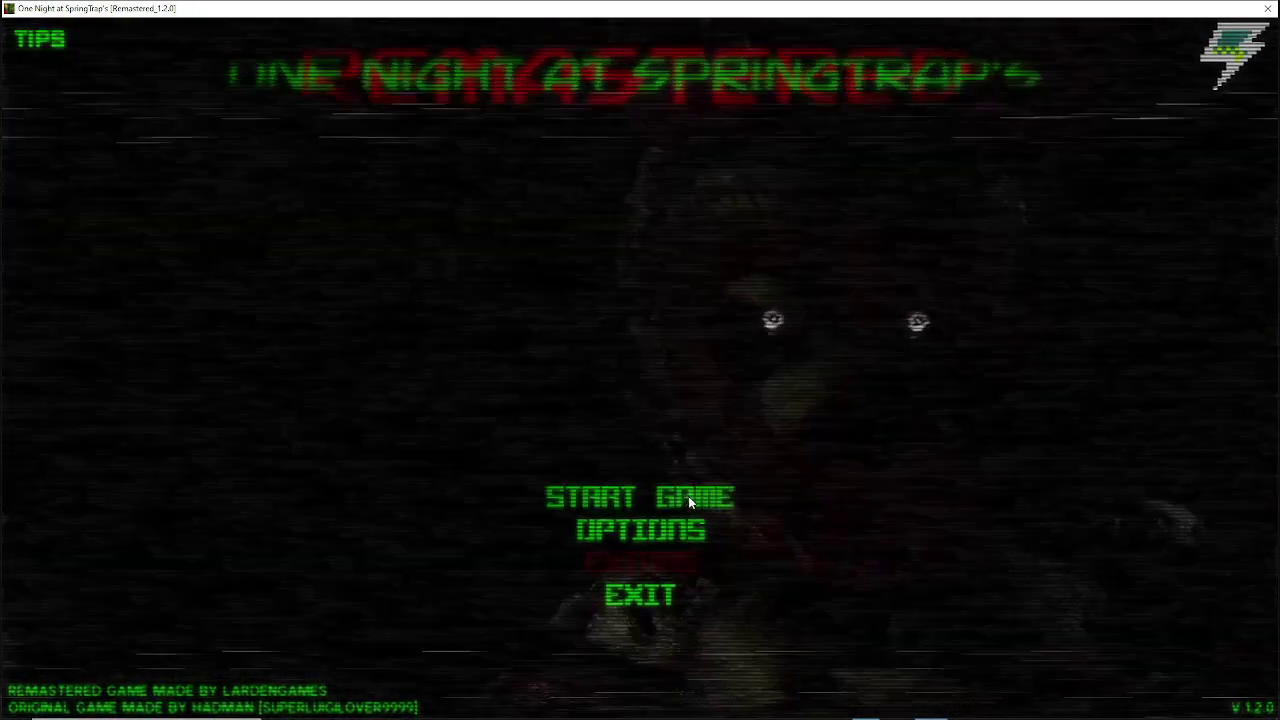
Step: Start a new night, raise the monitor, and hold CAM 07 disabled
left_click(688, 496)
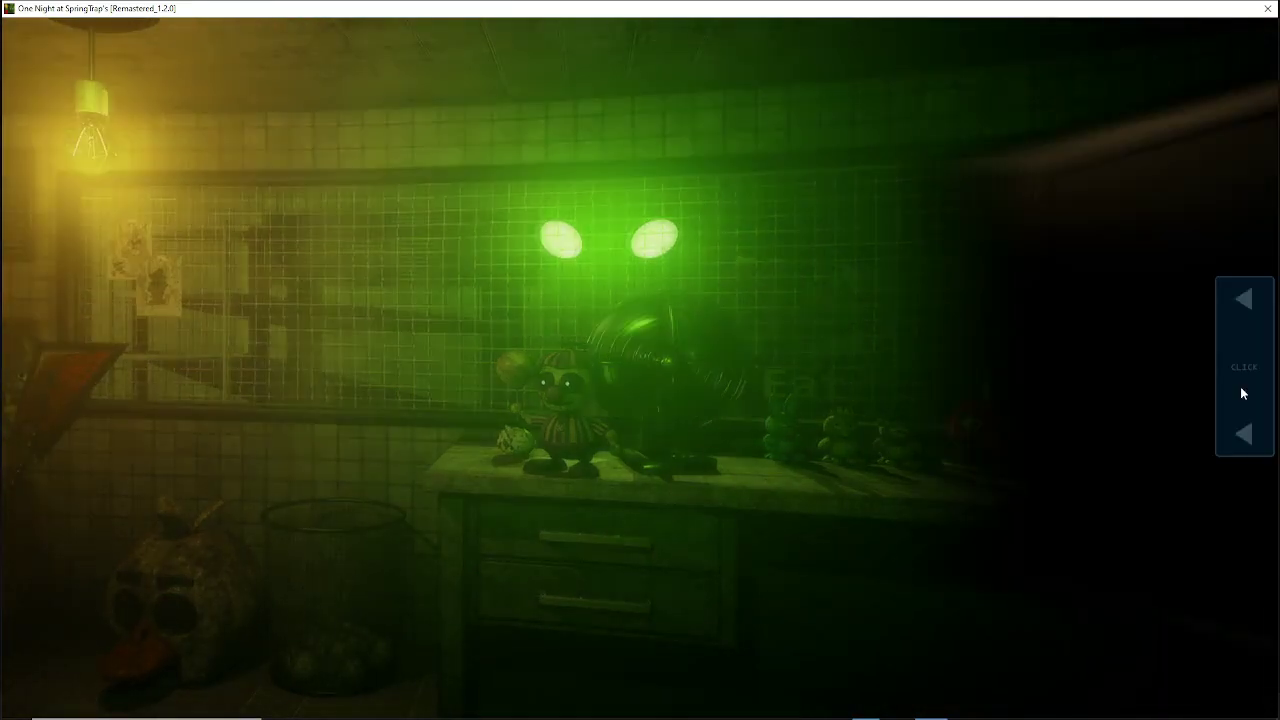
left_click(1241, 393)
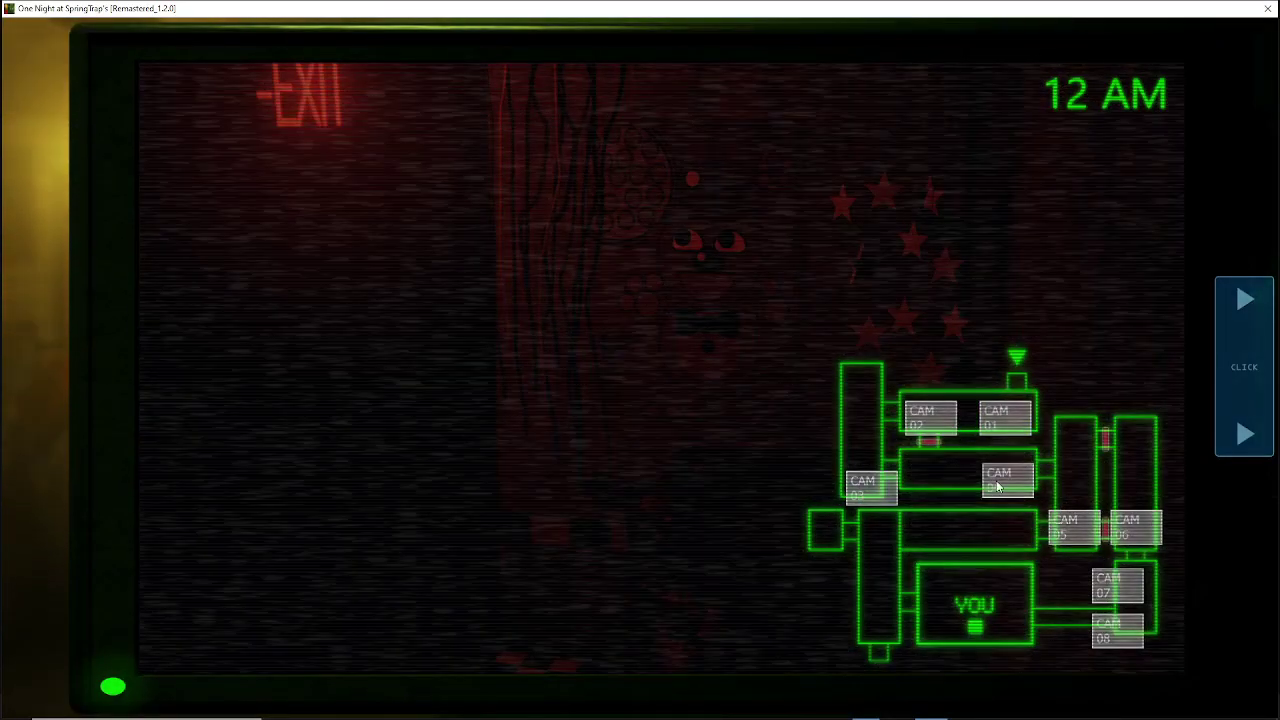
left_click(997, 487)
left_click(1074, 536)
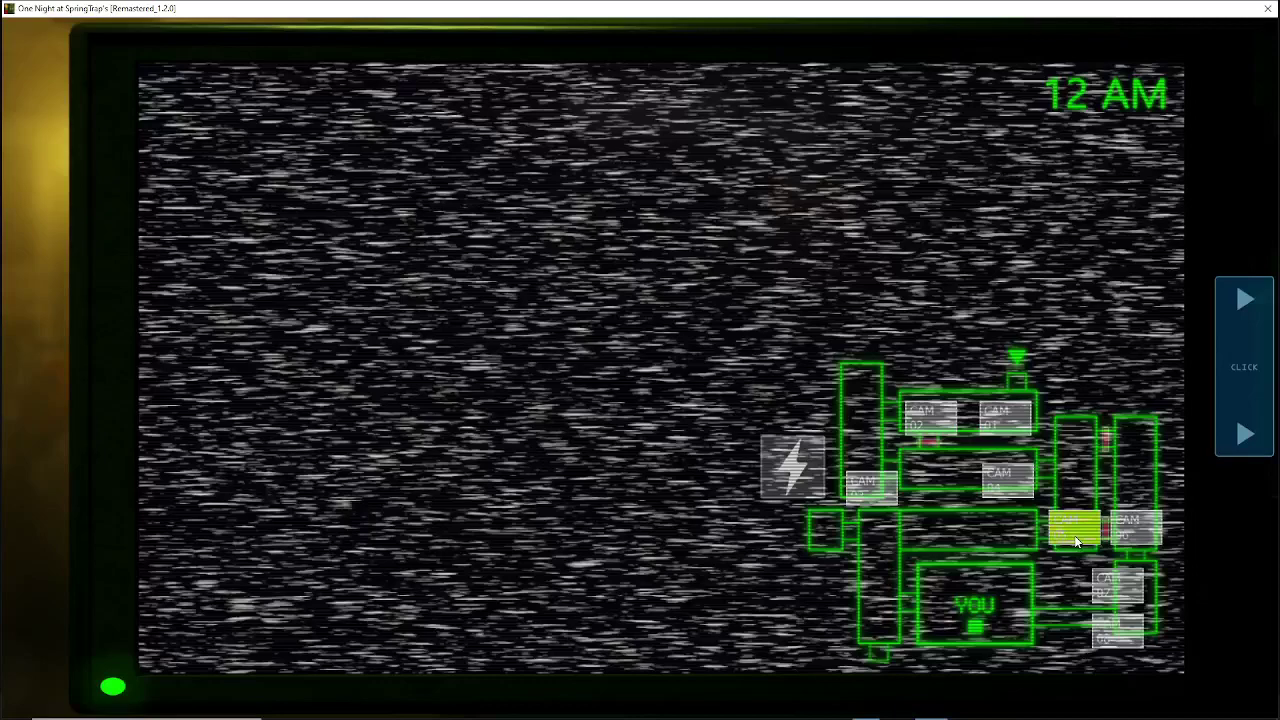
left_click(1103, 590)
left_click(1117, 628)
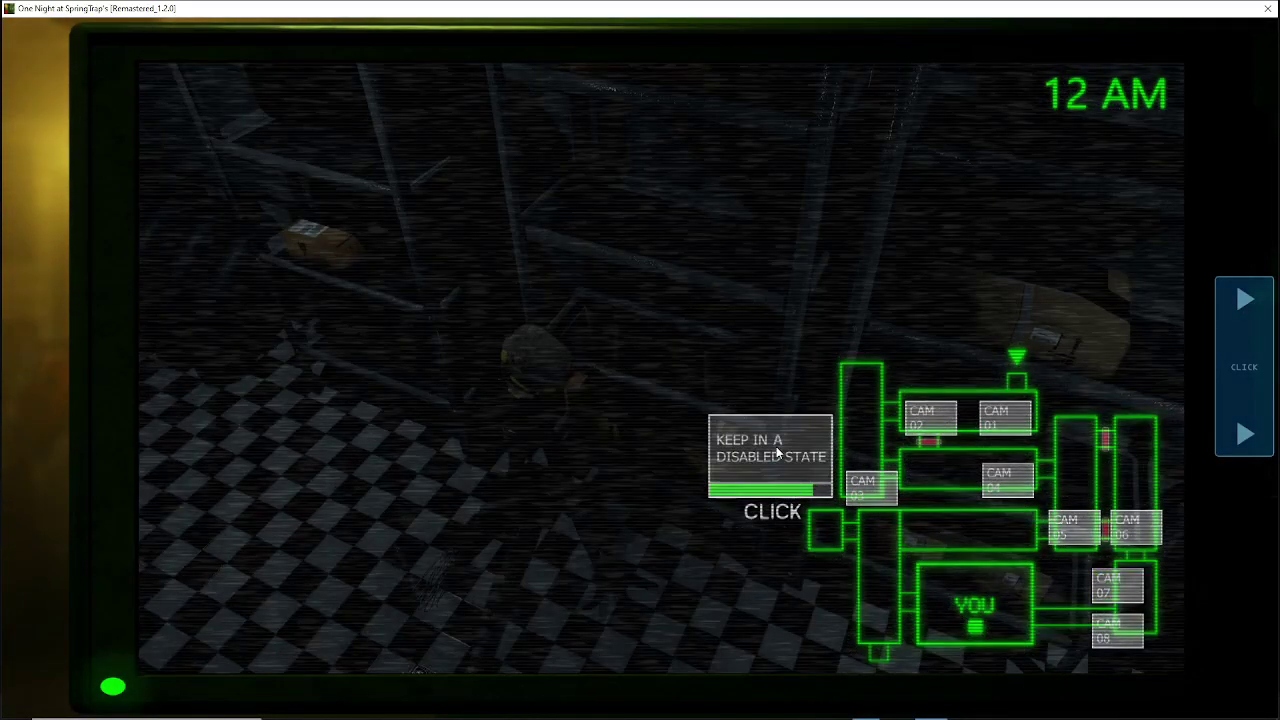
left_click(778, 453)
Step: Check CAM 08, refill CAM 07's disabled state, glance at CAM 02 and 03, and re-disable CAM 07
left_click(1105, 630)
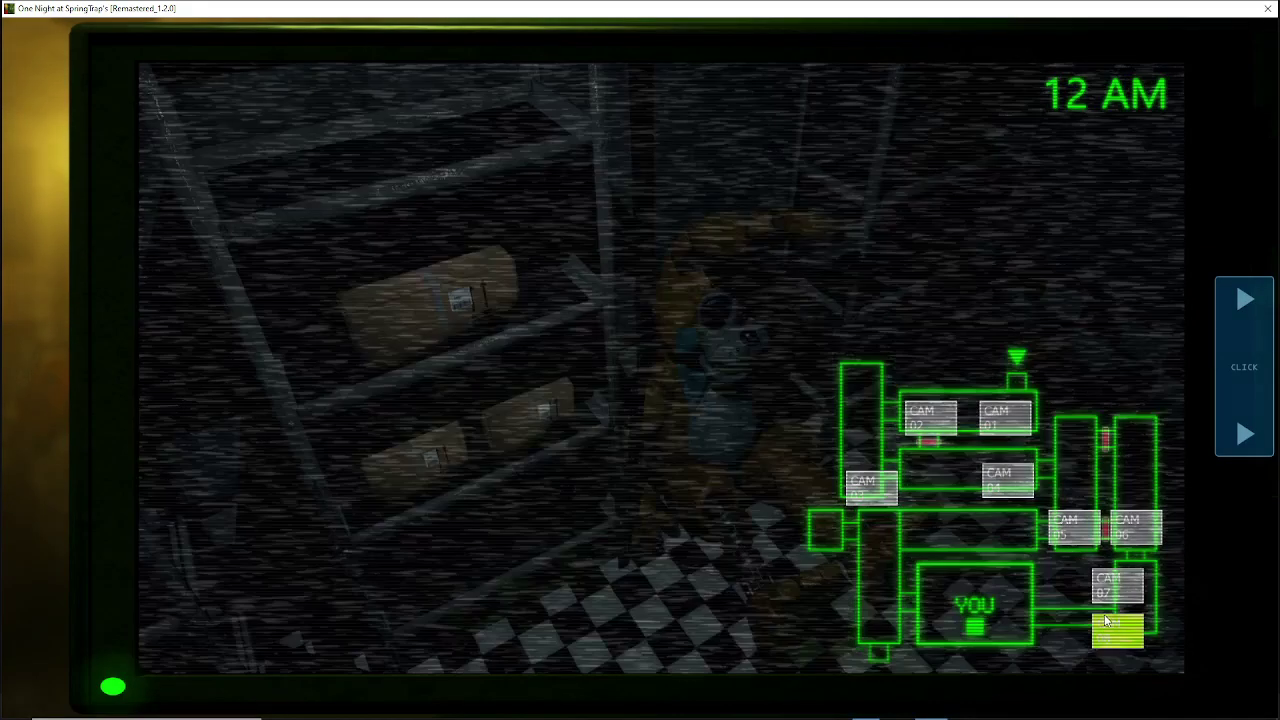
left_click(1108, 598)
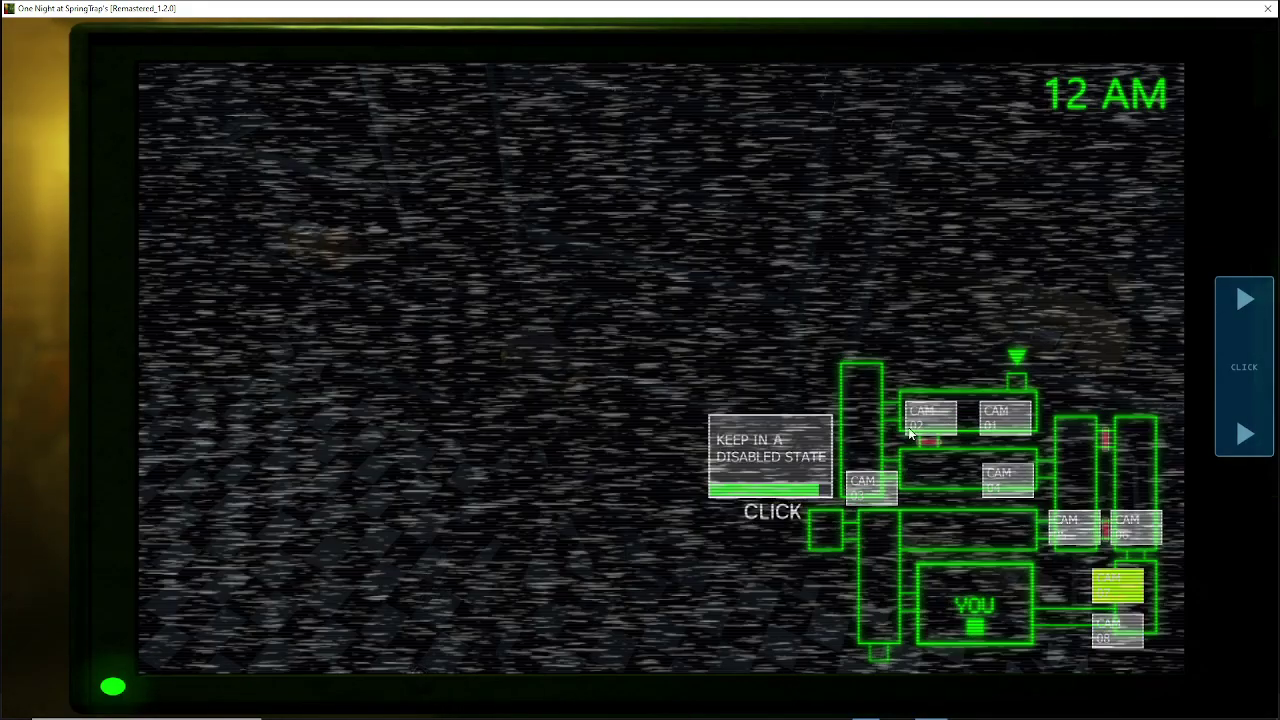
left_click(769, 437)
left_click(935, 423)
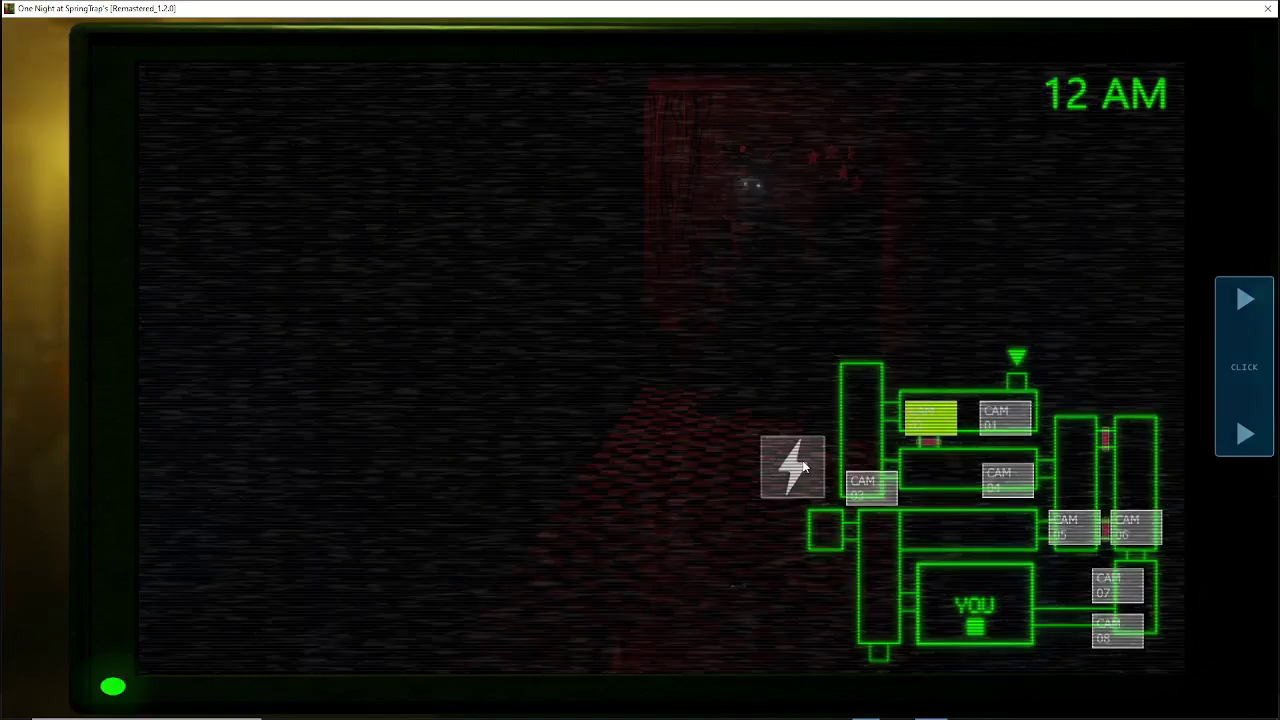
left_click(879, 481)
left_click(930, 417)
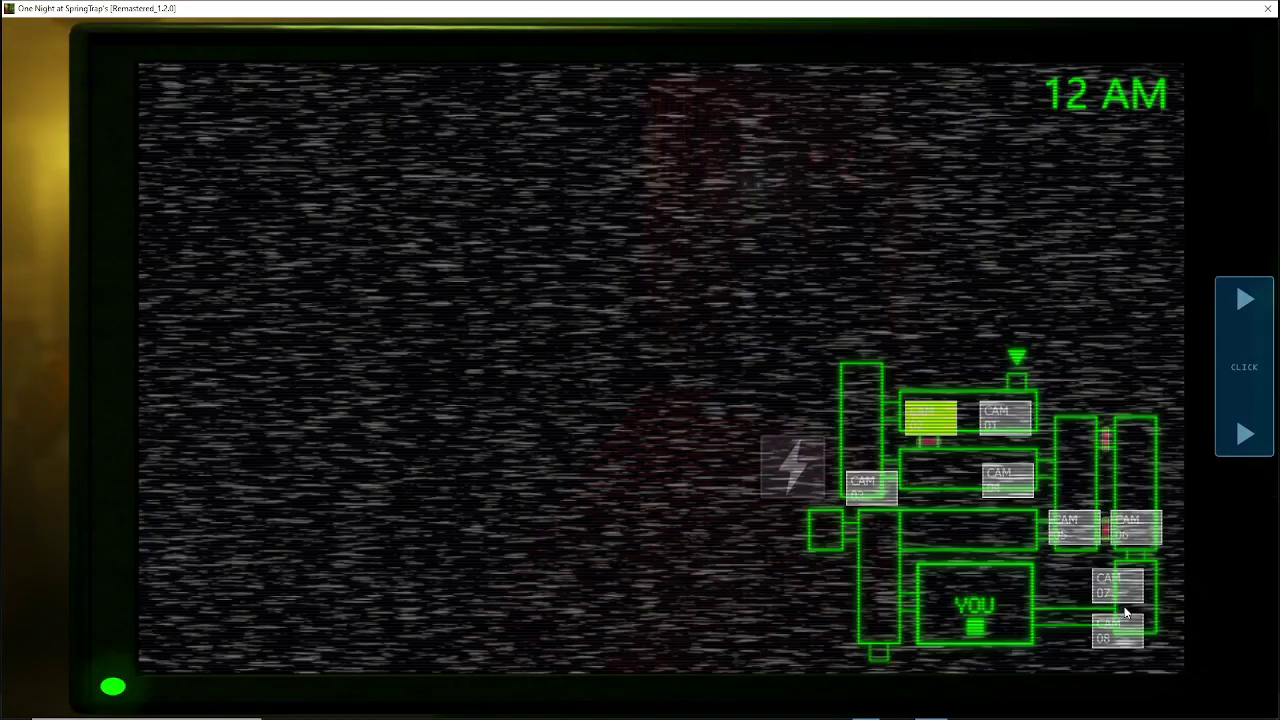
left_click(1117, 585)
left_click(774, 462)
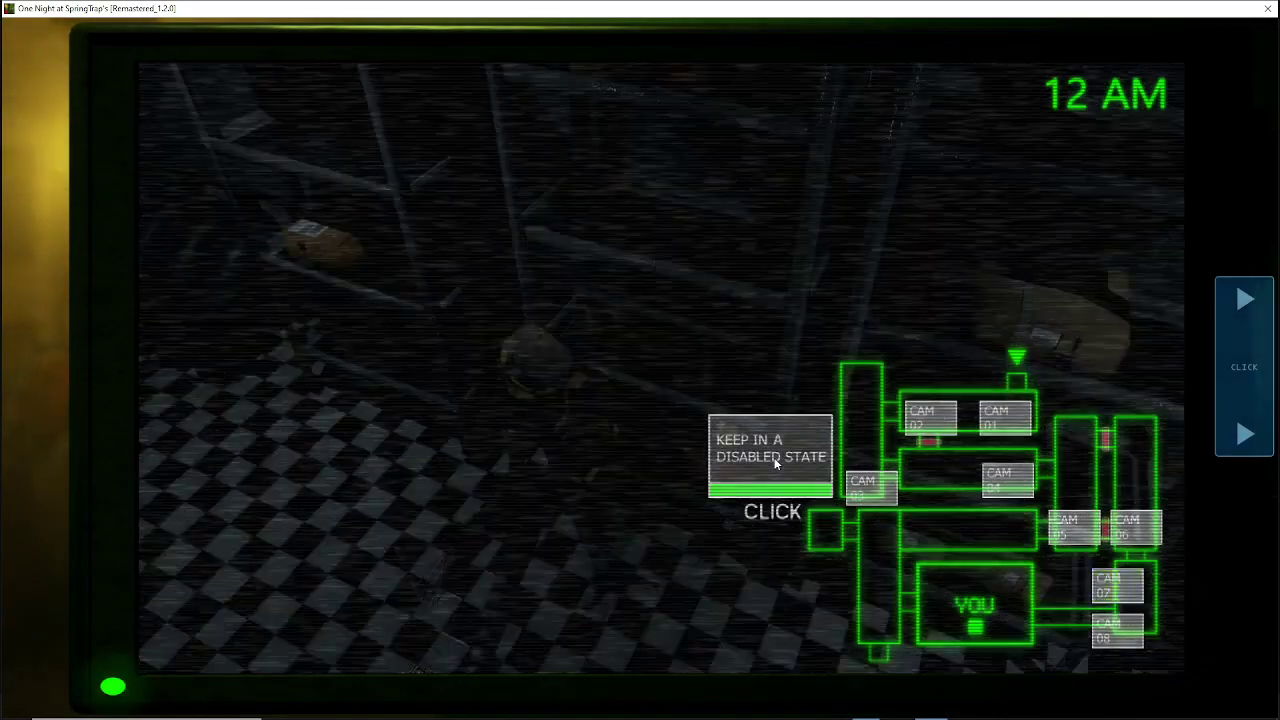
Step: Check CAM 02, 03 and 04, then lower the monitor to watch the office
left_click(930, 425)
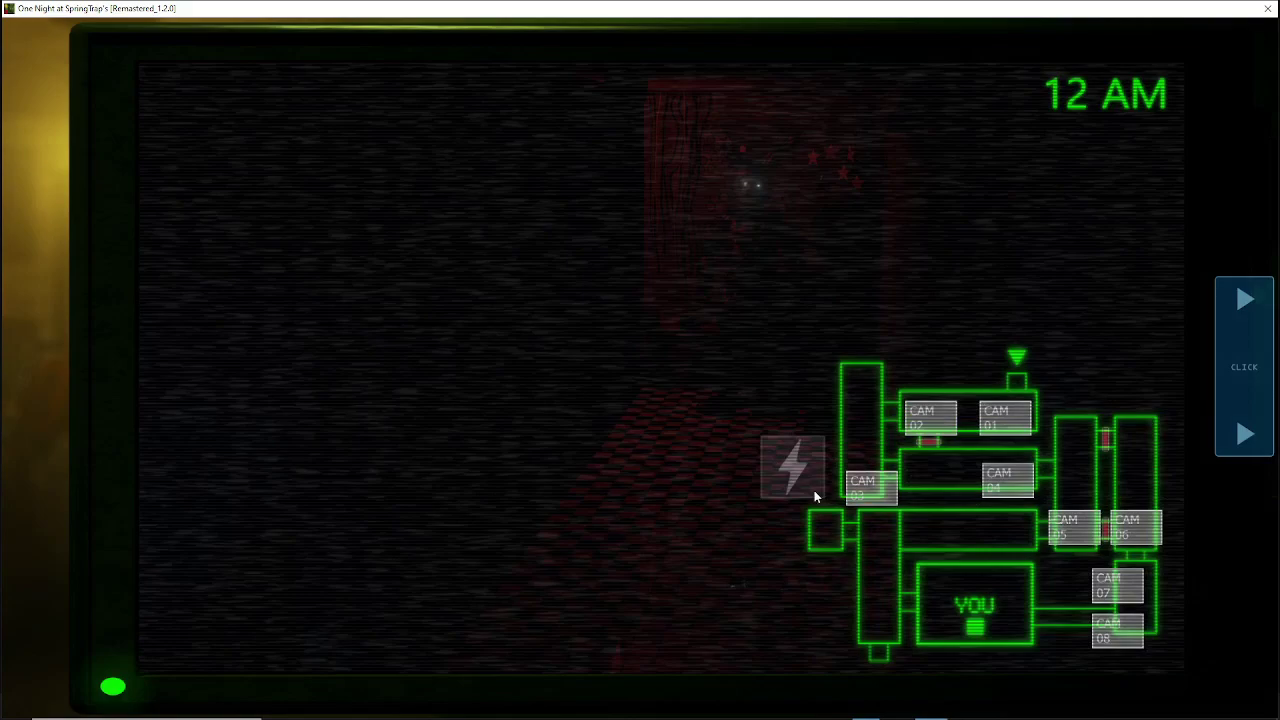
left_click(874, 495)
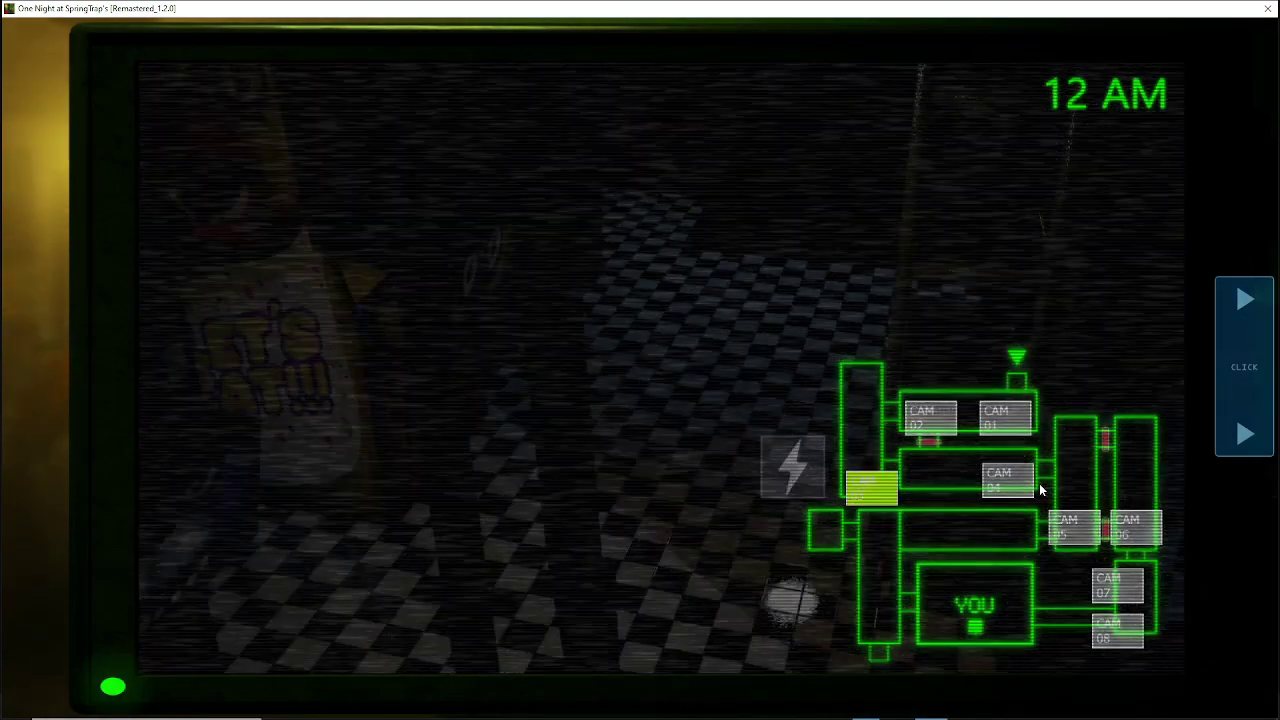
left_click(1008, 478)
left_click(1246, 400)
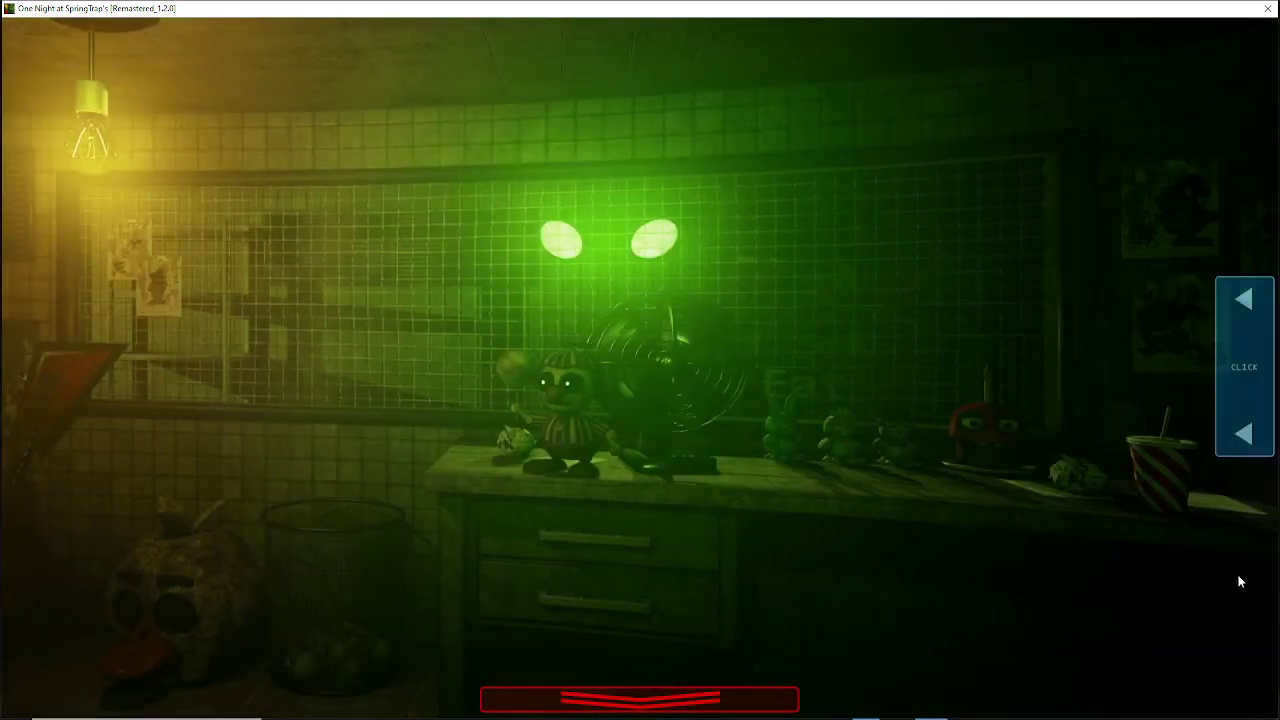
Step: Reopen the monitor, cycle CAM 02, 03, 01, 05, hold CAM 07 disabled, then lower it
left_click(1243, 428)
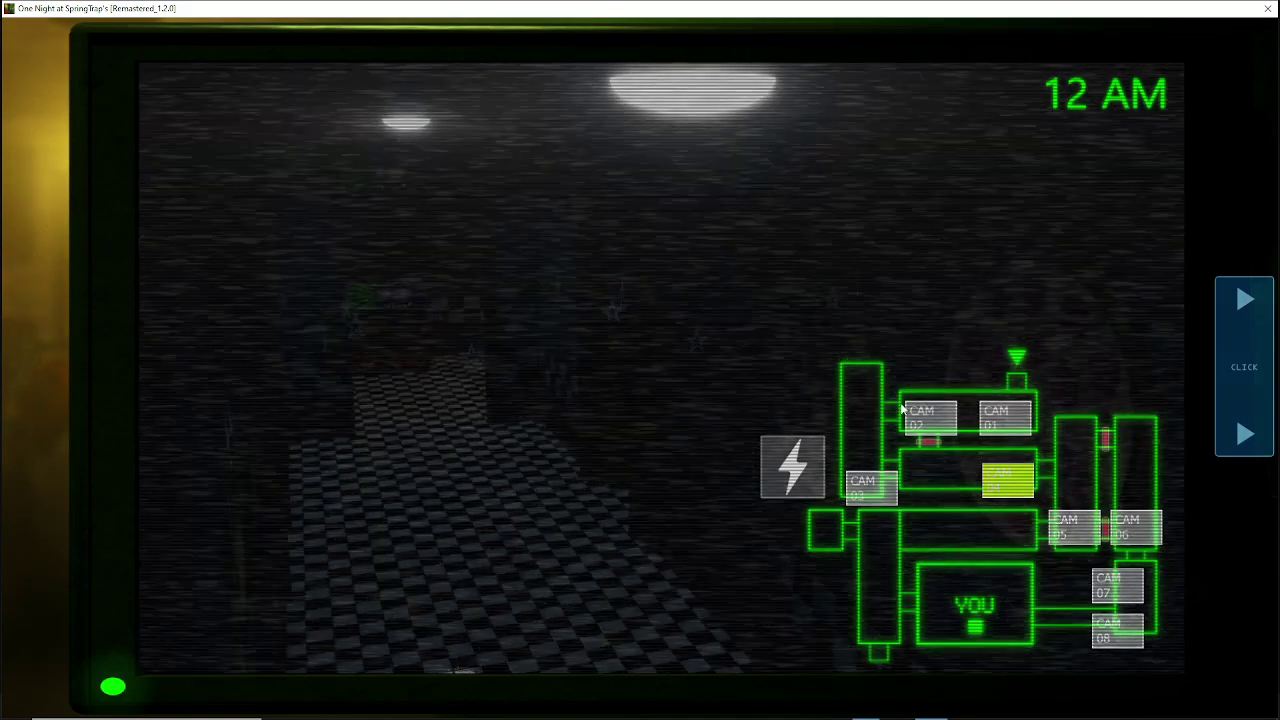
left_click(938, 428)
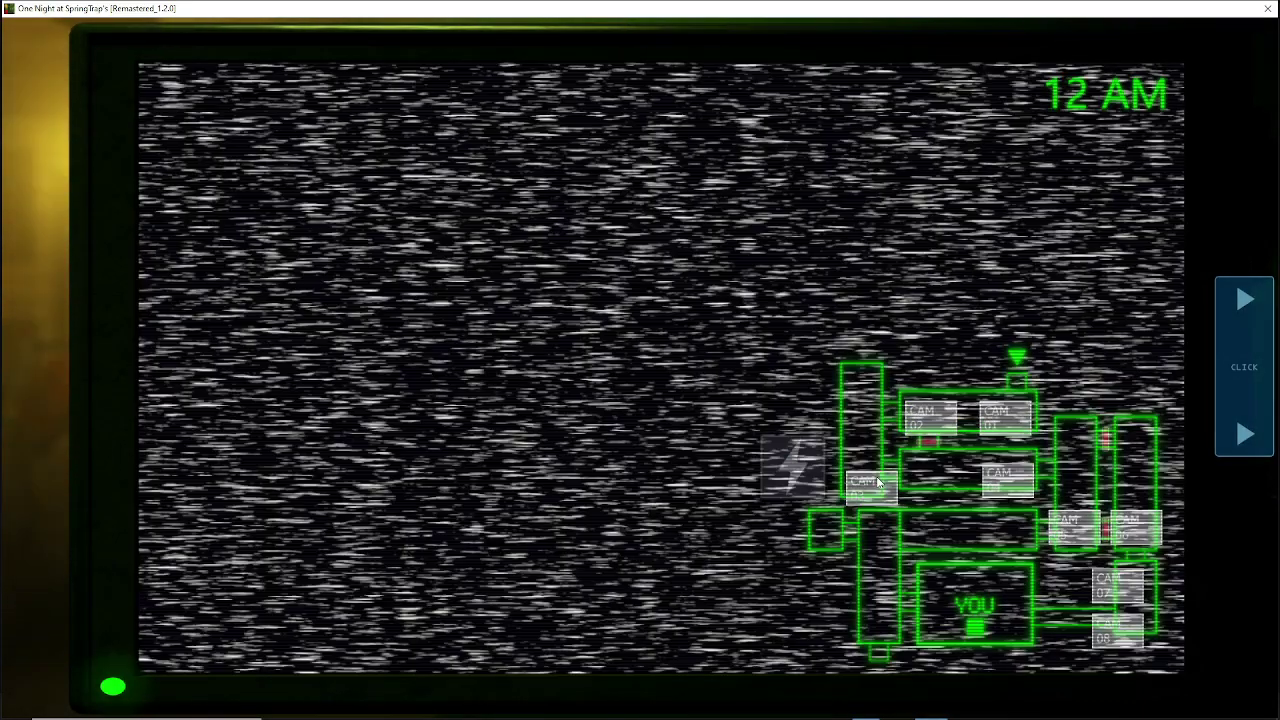
left_click(871, 487)
left_click(1005, 417)
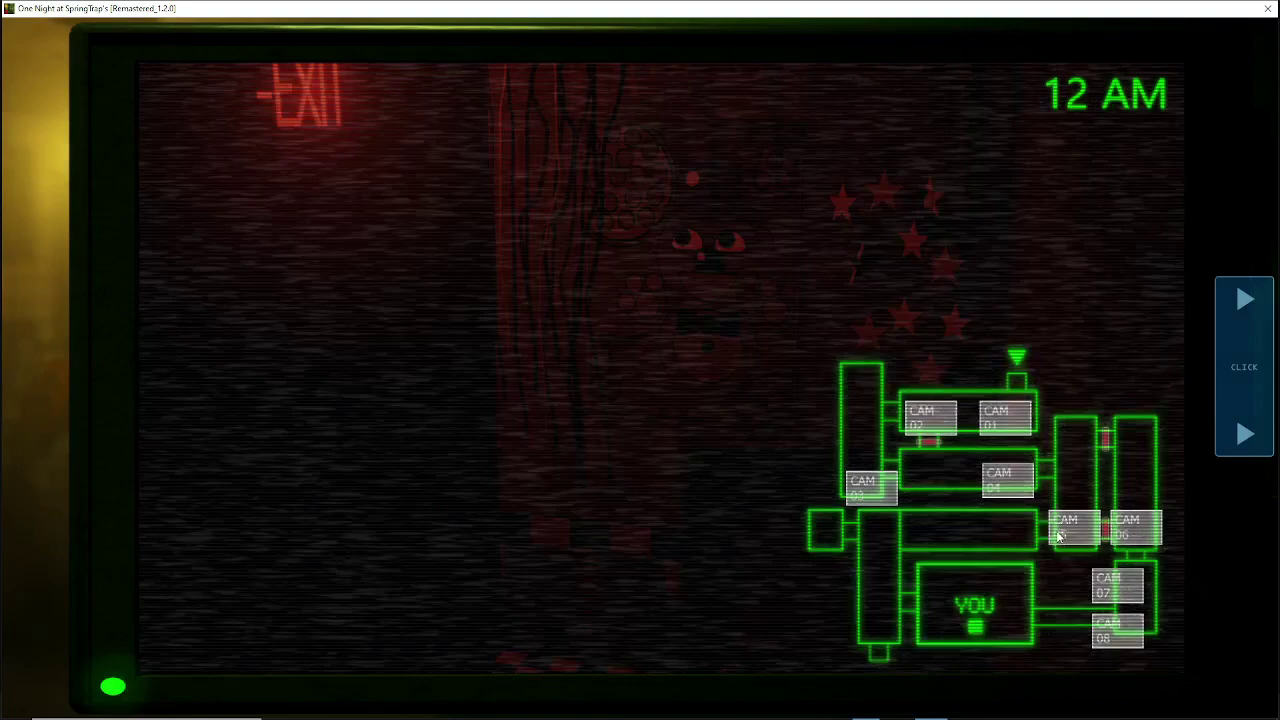
left_click(1073, 527)
left_click(1095, 590)
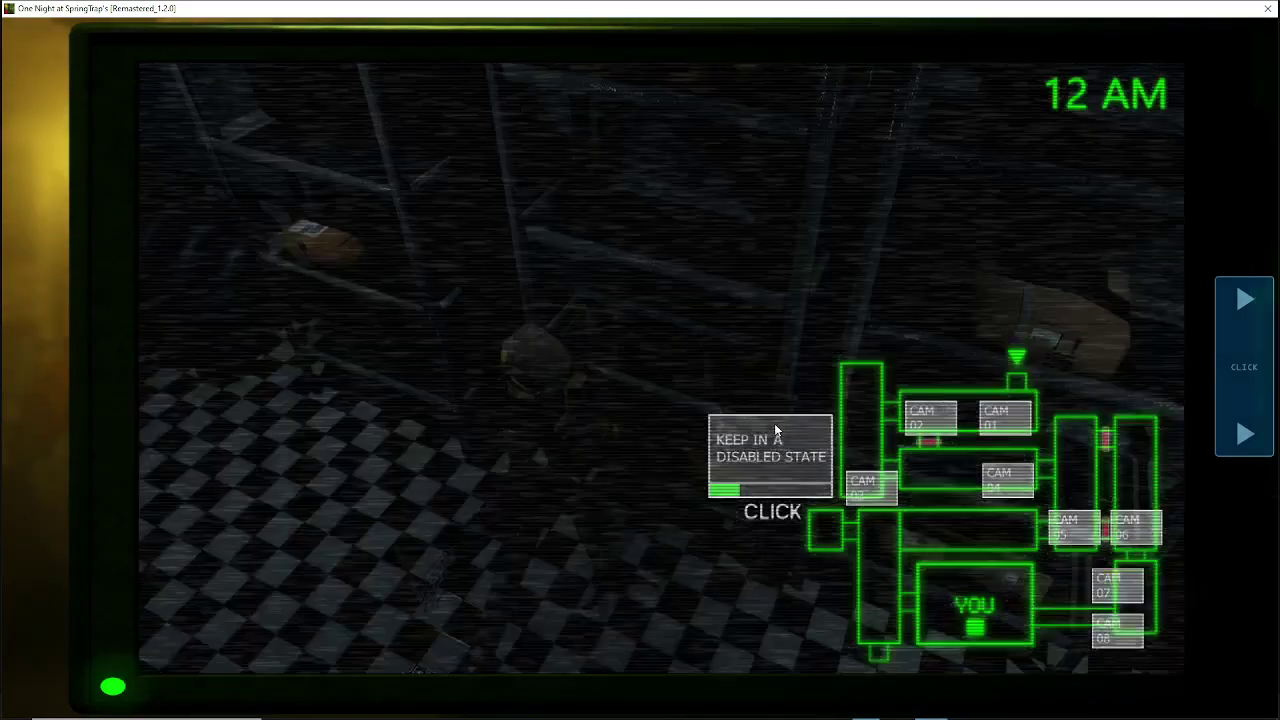
left_click(780, 436)
left_click(780, 436)
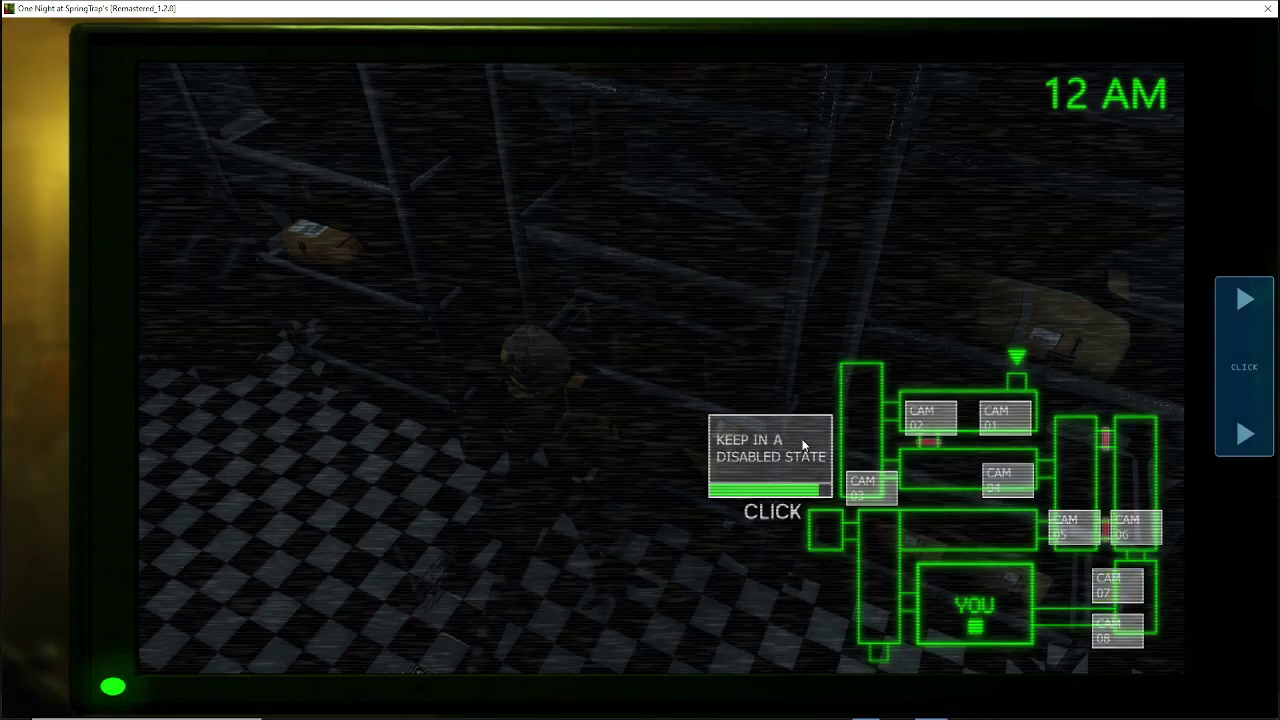
left_click(1252, 410)
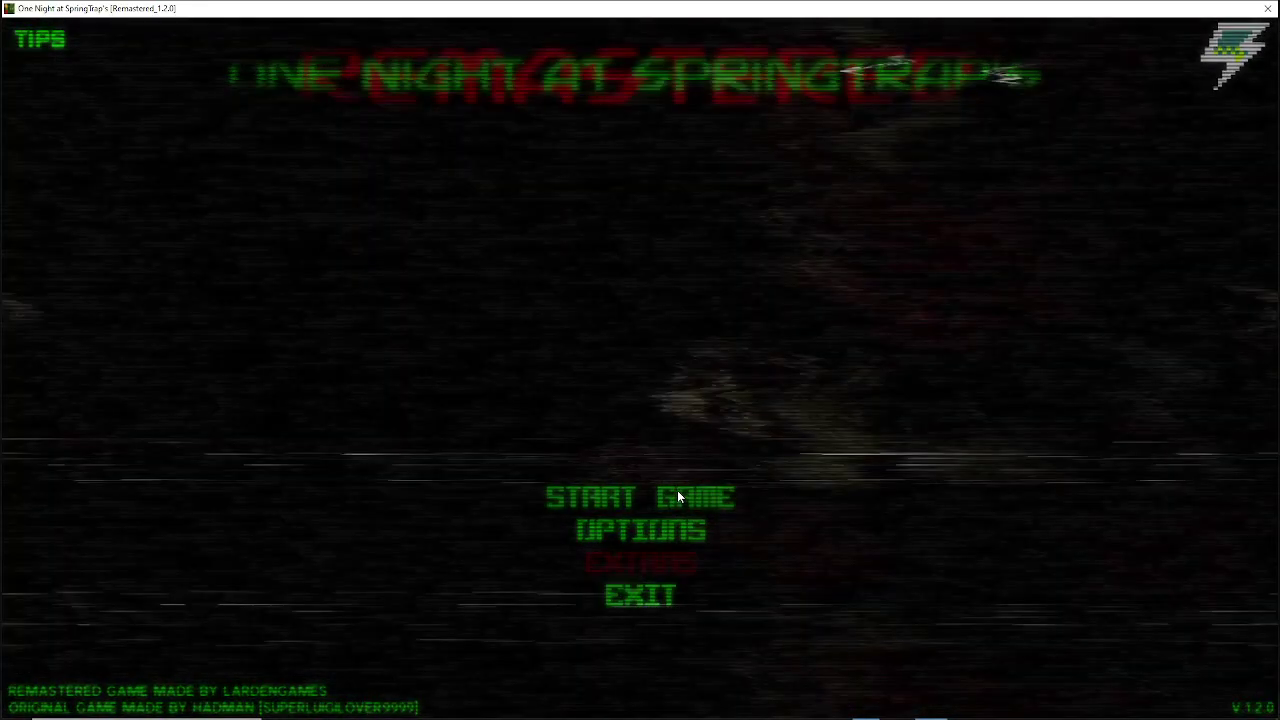
Step: Choose START GAME on the title menu after the latest death
left_click(677, 497)
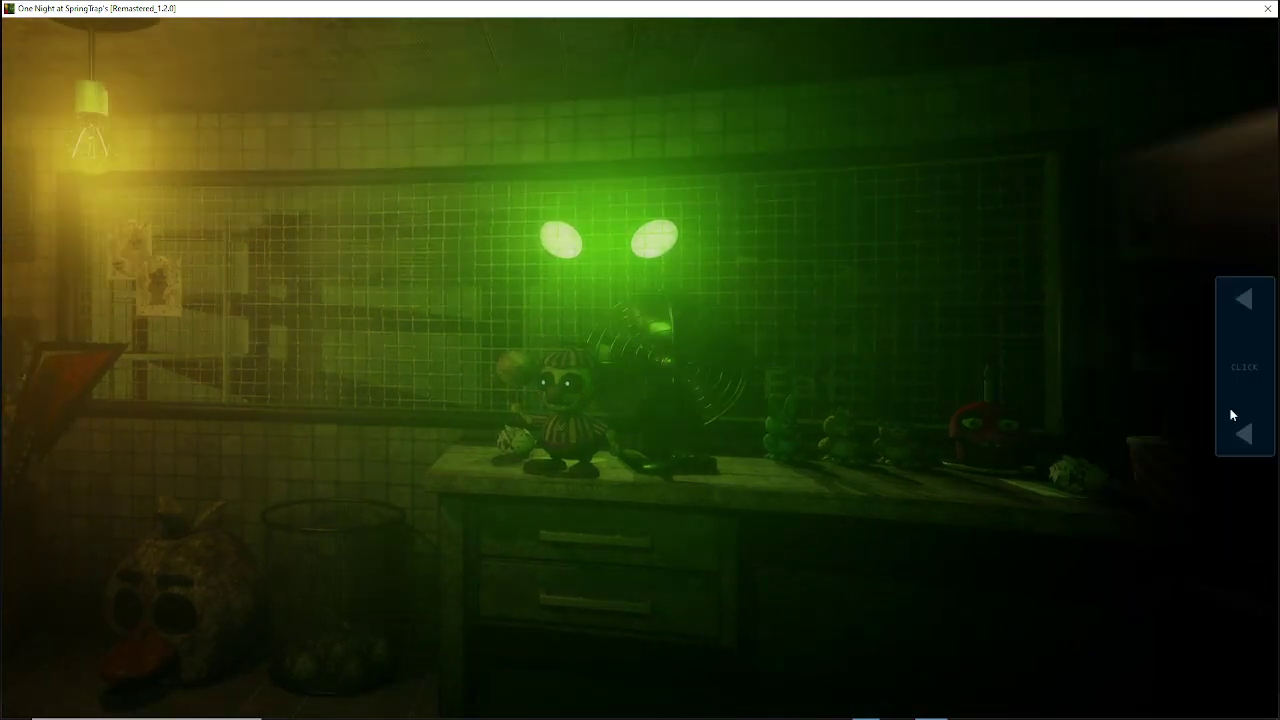
Step: Raise the monitor, disable CAM 07, and flip repeatedly between CAM 02 and CAM 07
left_click(1230, 410)
left_click(870, 486)
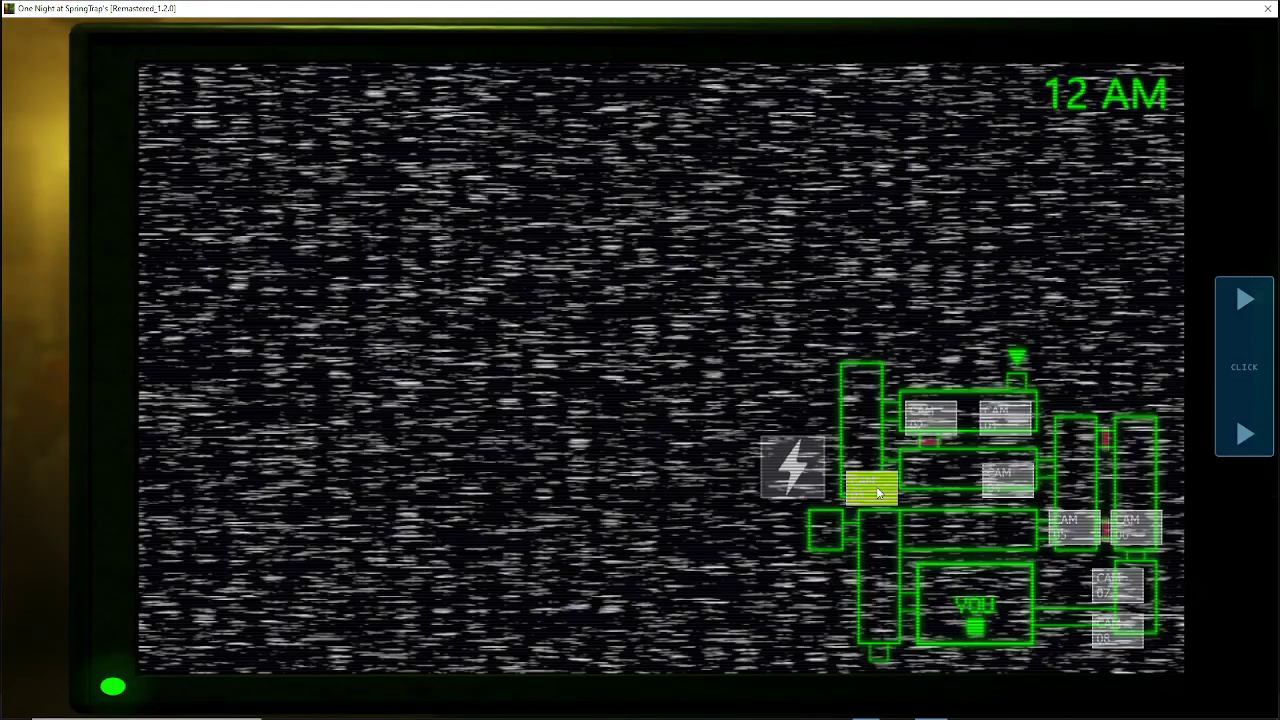
left_click(1108, 593)
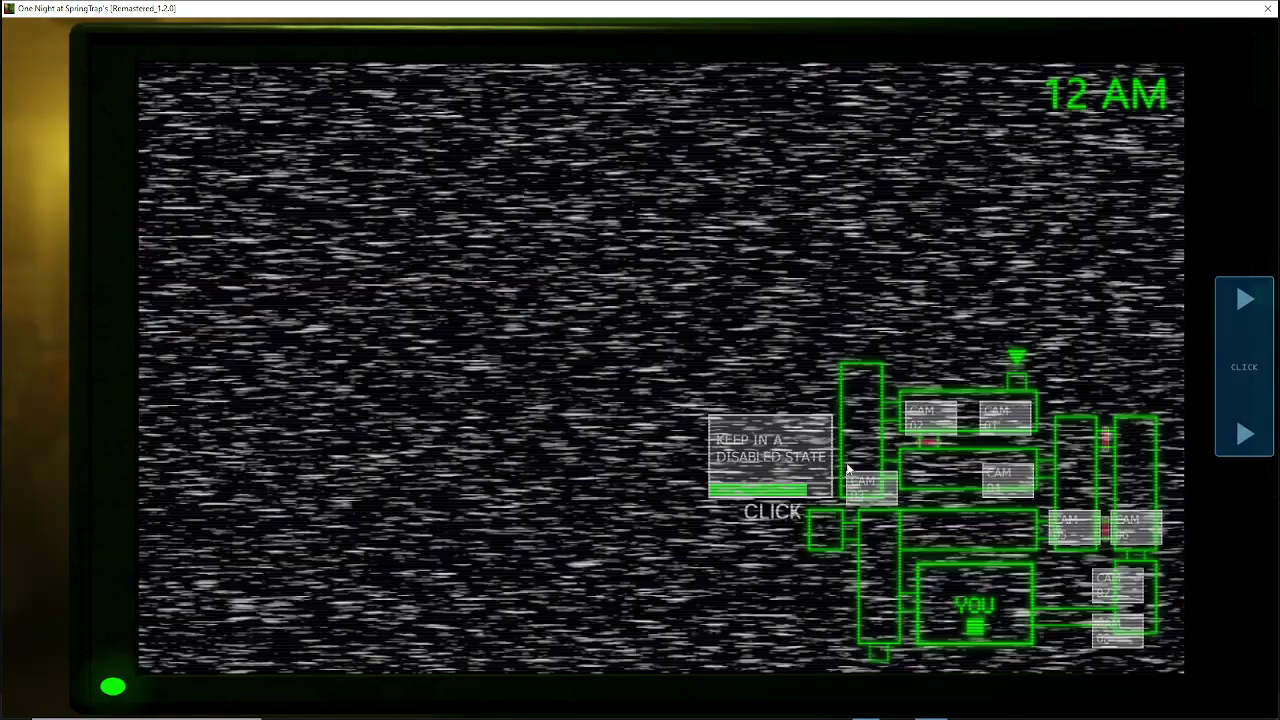
left_click(780, 443)
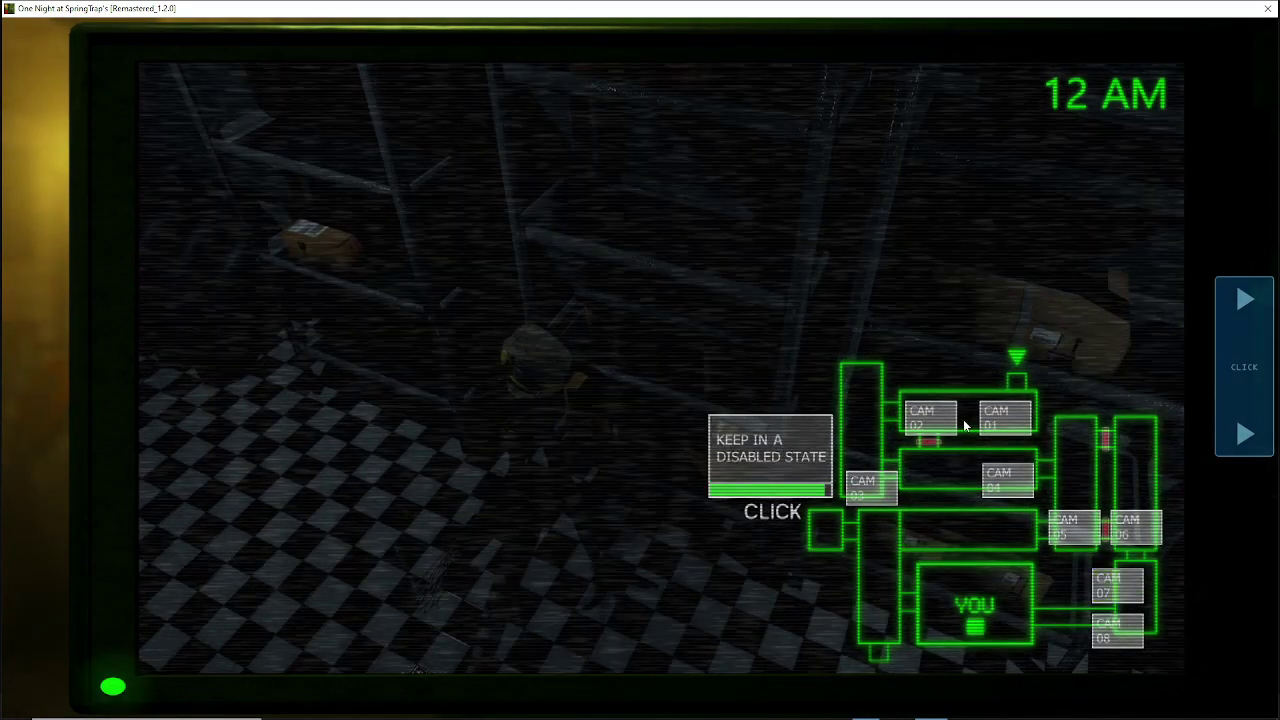
left_click(930, 418)
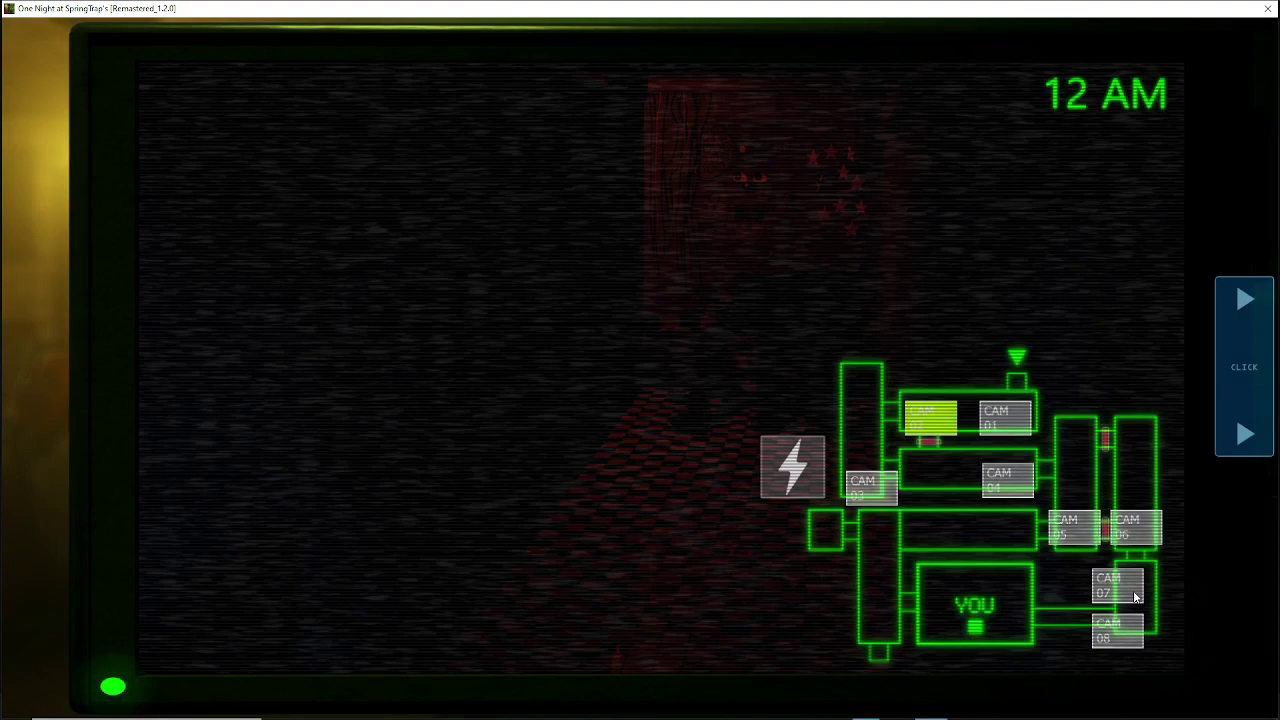
left_click(1117, 586)
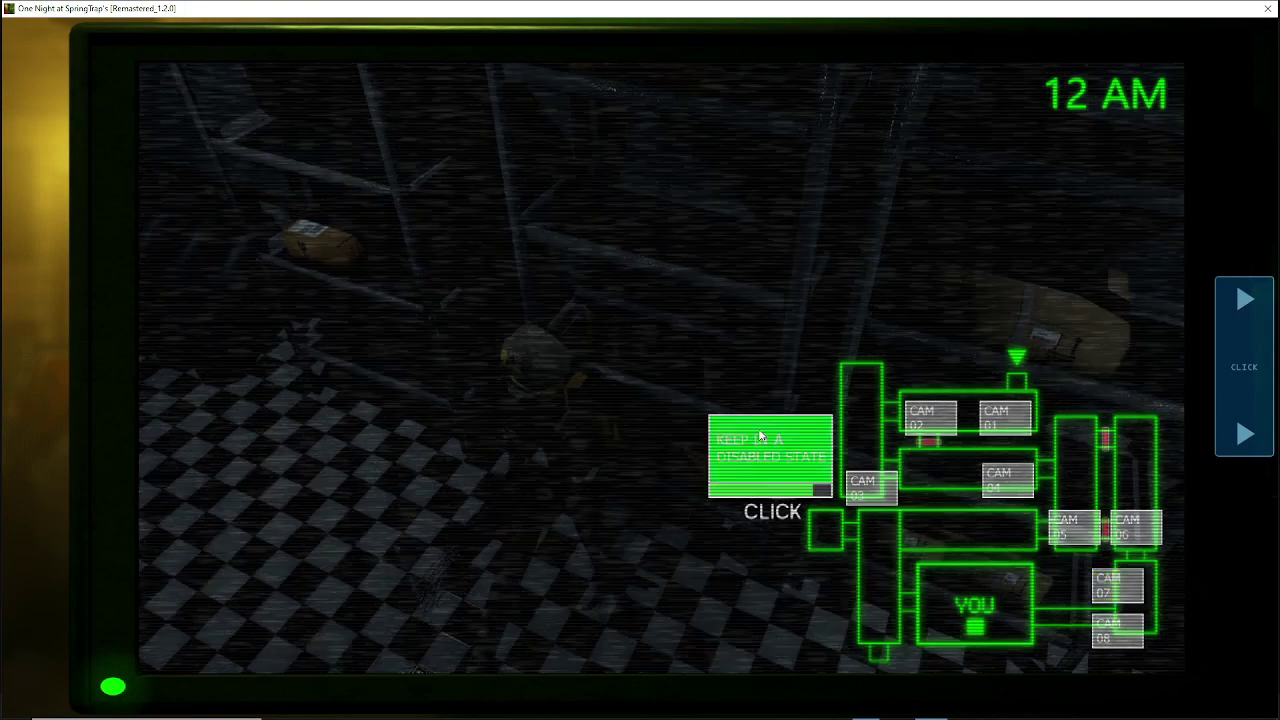
left_click(918, 425)
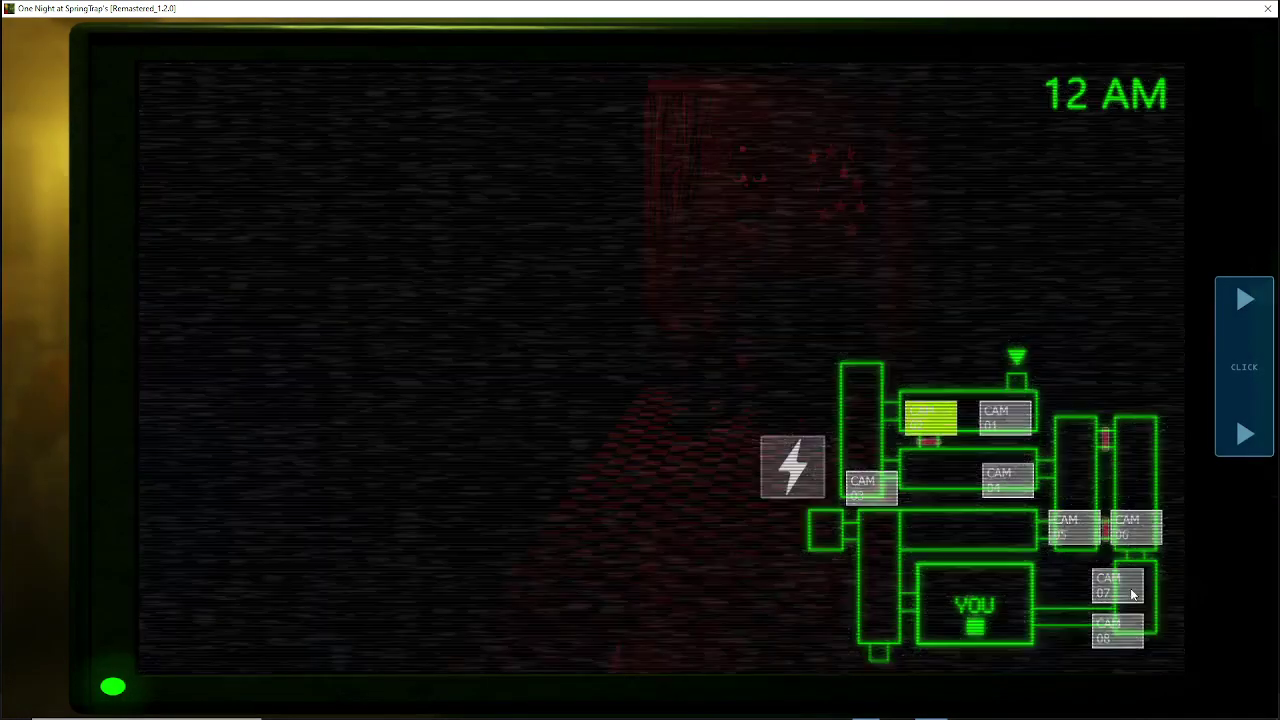
left_click(1128, 588)
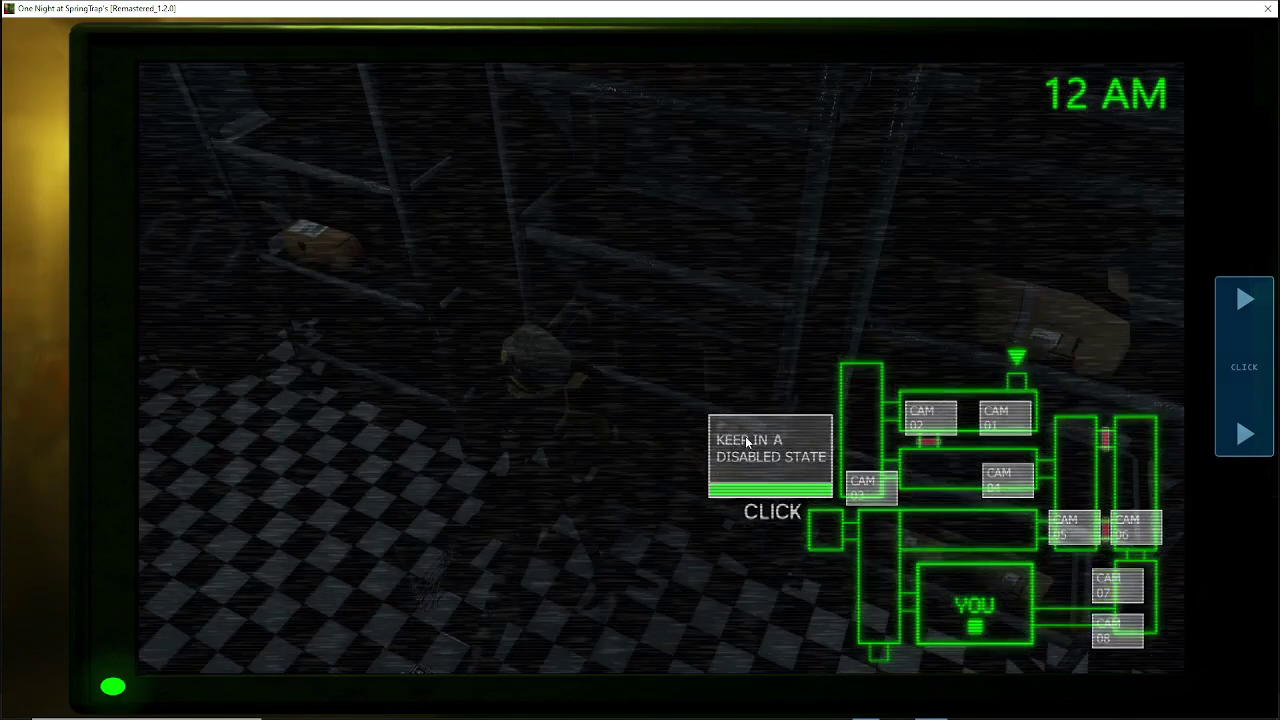
left_click(918, 426)
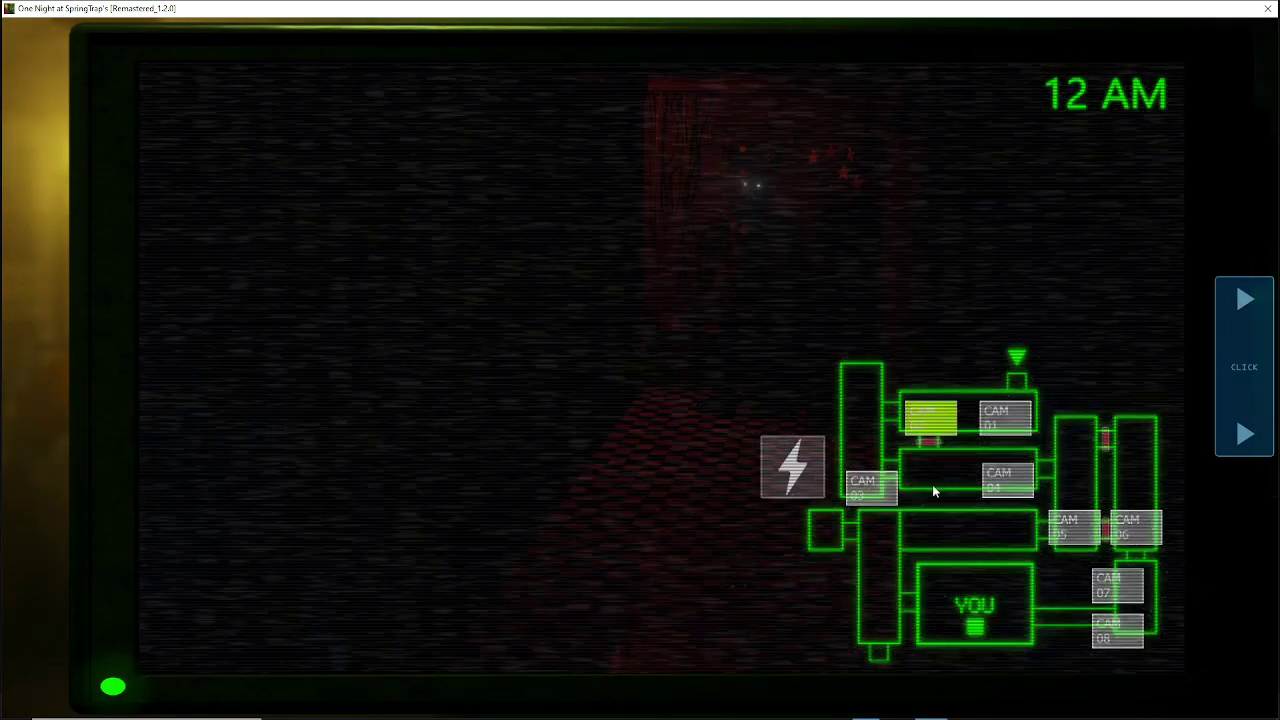
left_click(1119, 588)
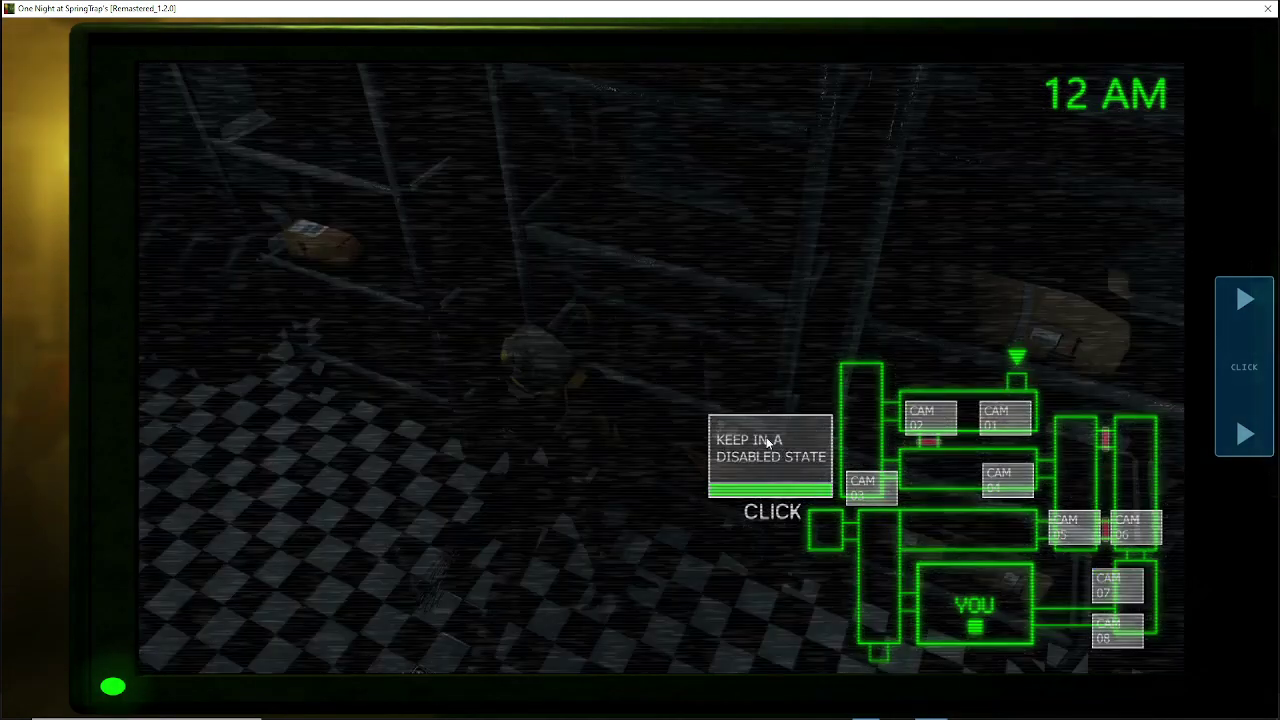
left_click(918, 420)
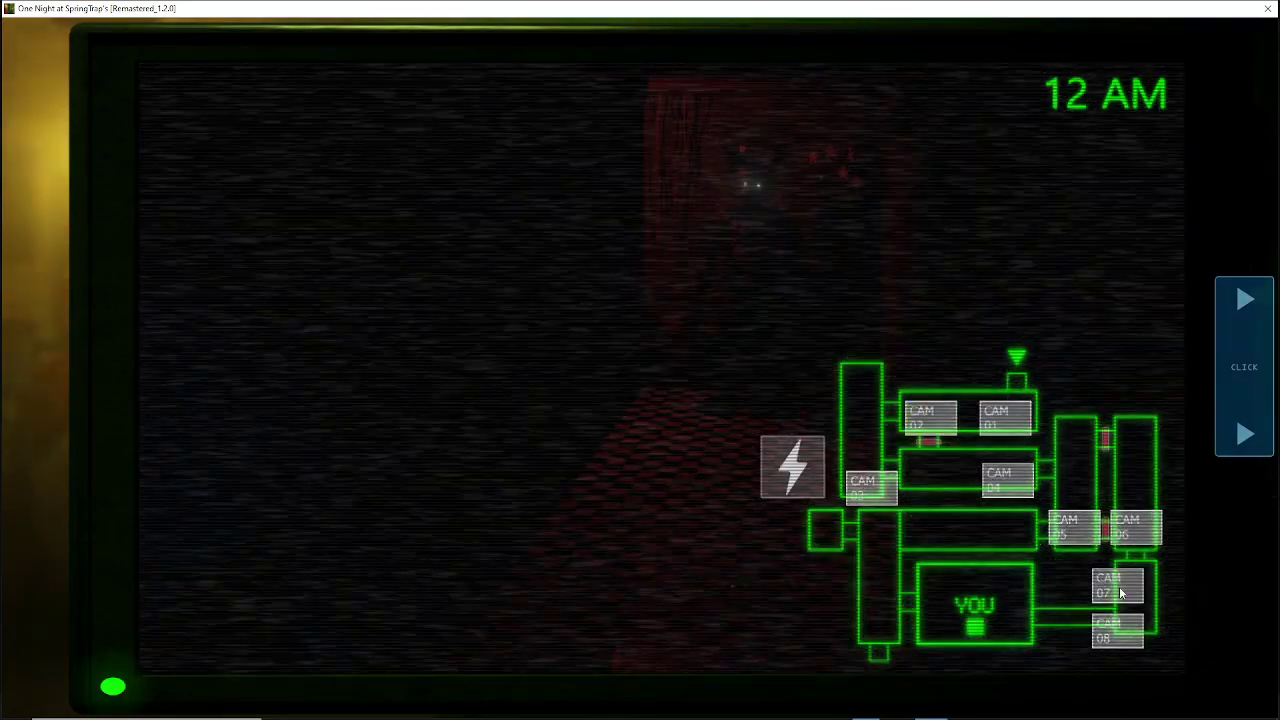
left_click(1116, 588)
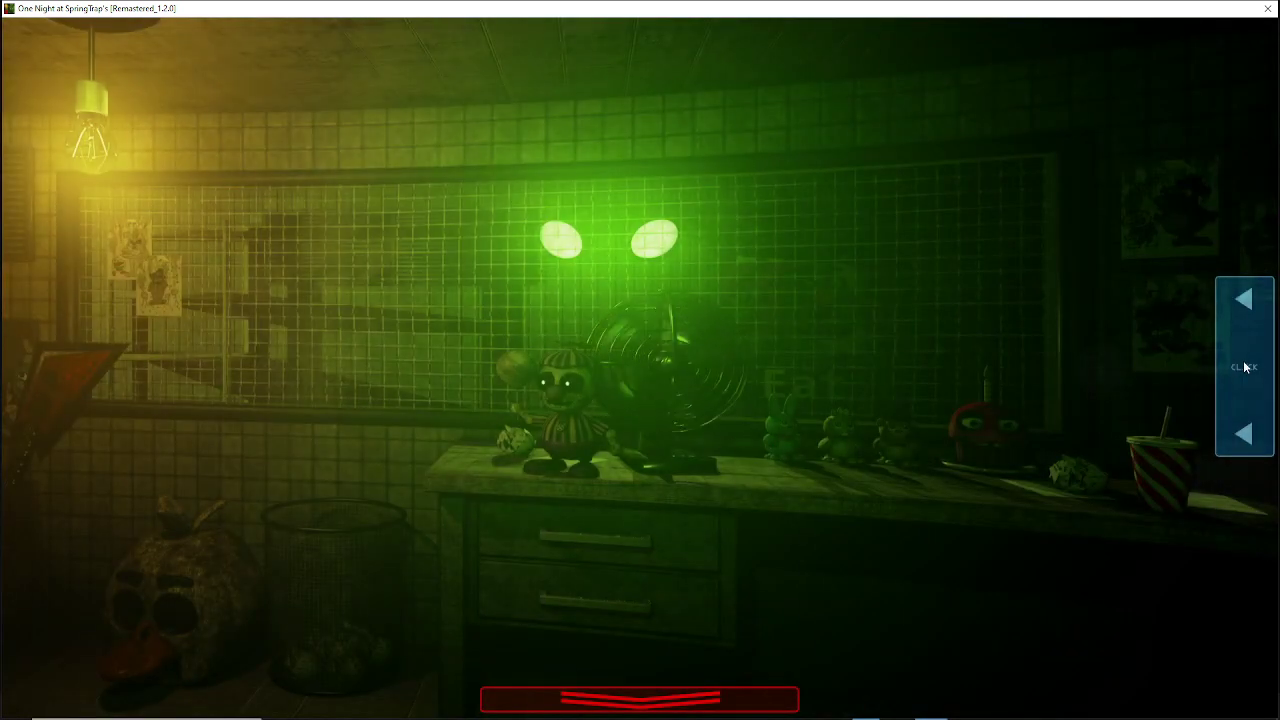
Step: Reopen the monitor, keep CAM 07 disabled, switch to CAM 02, then lower it
left_click(1245, 367)
left_click(759, 460)
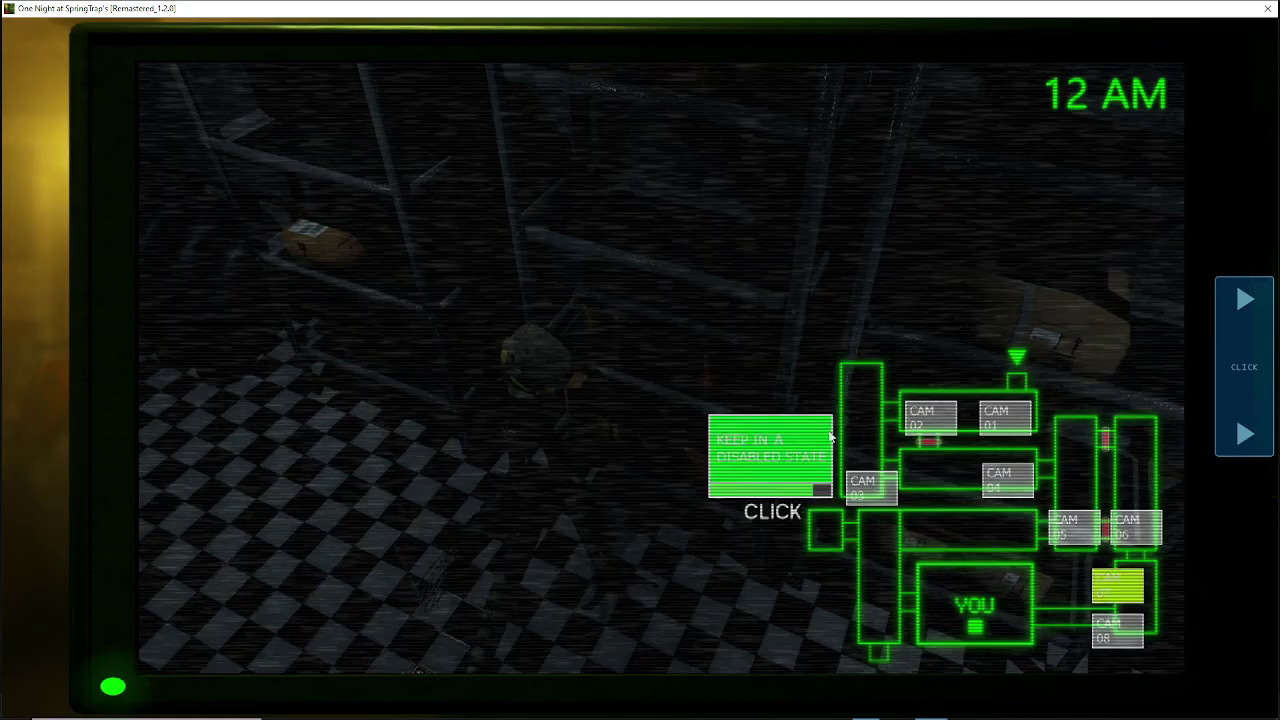
left_click(915, 409)
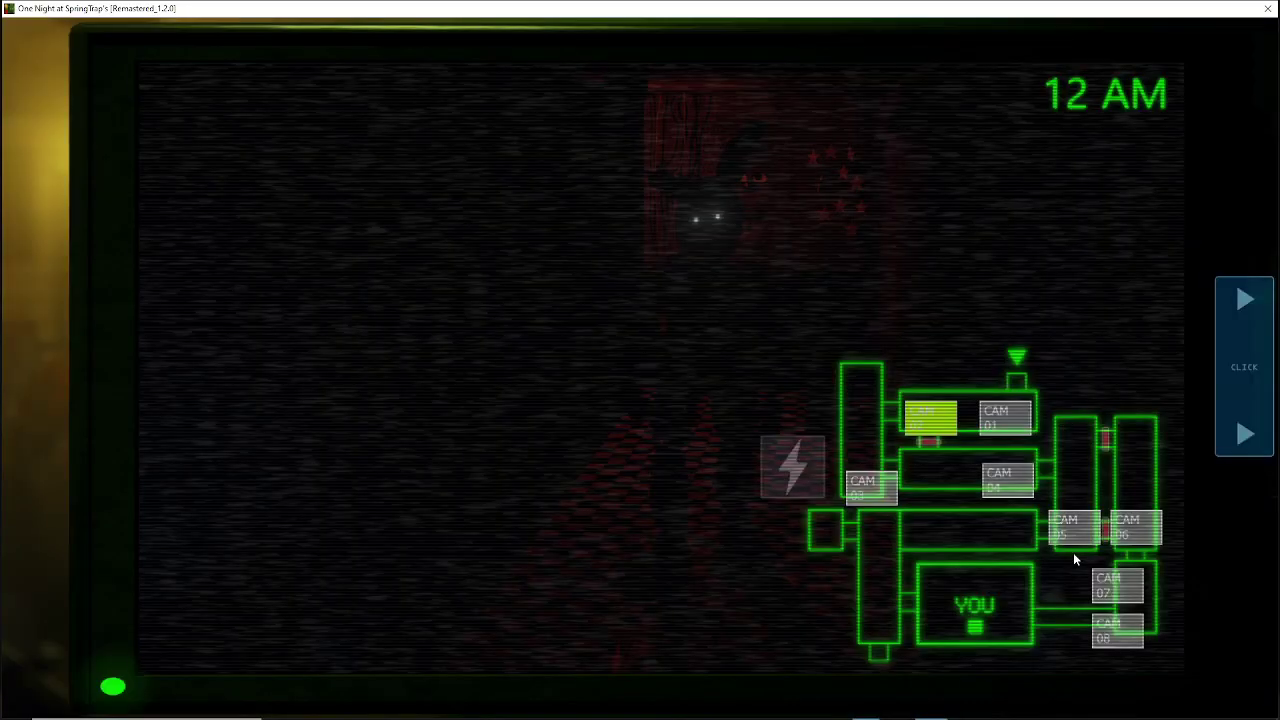
left_click(1229, 352)
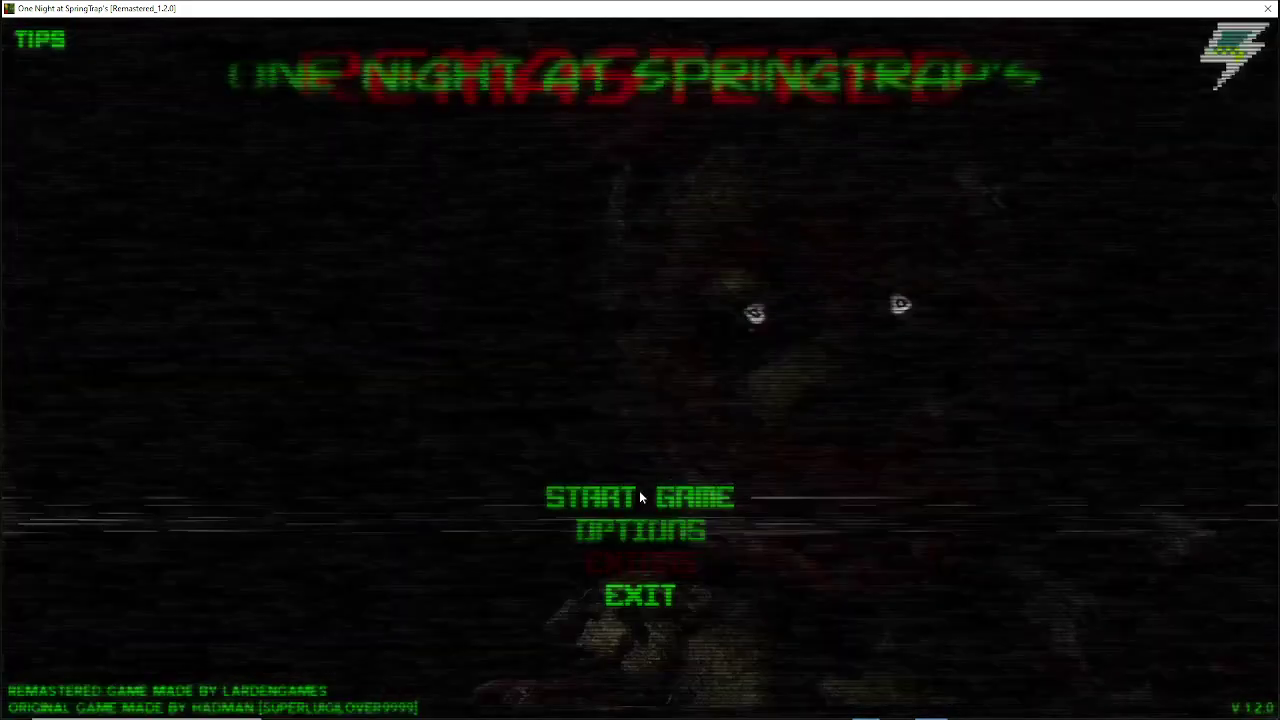
Step: Choose START GAME on the title menu once it reappears
left_click(641, 497)
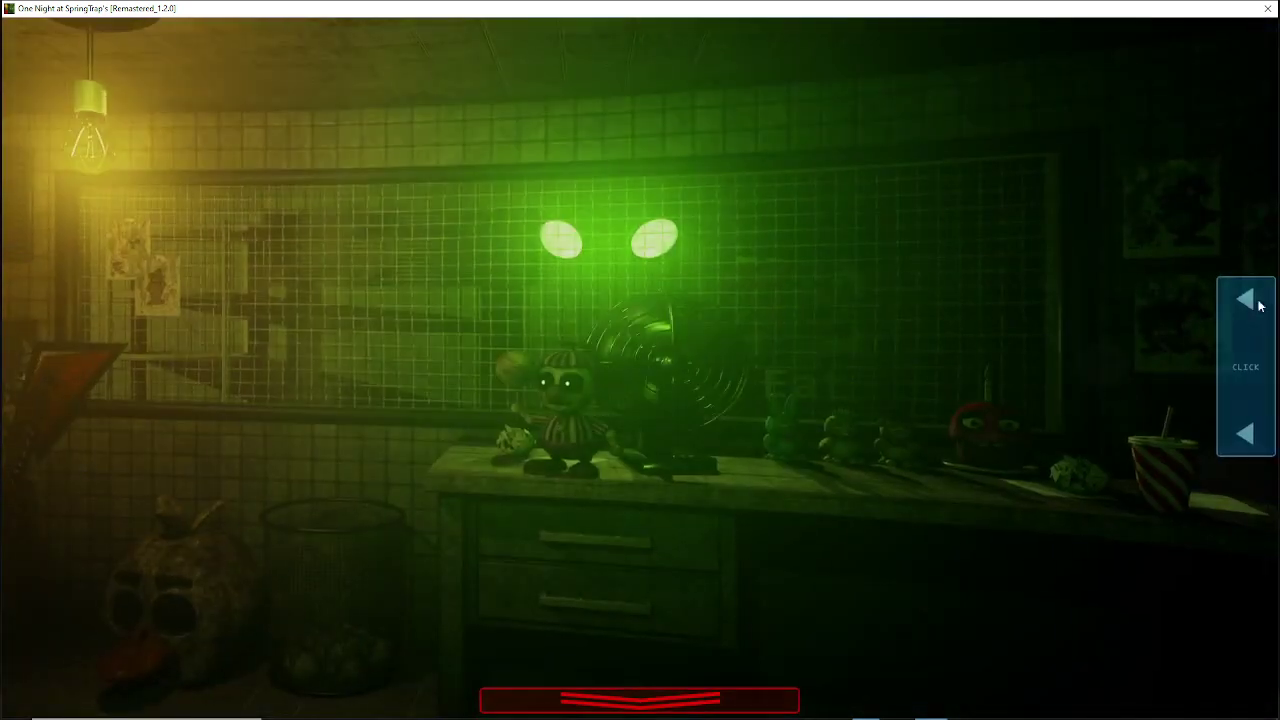
Step: Raise the monitor and flip among CAM 02, CAM 07 and CAM 03
left_click(1260, 306)
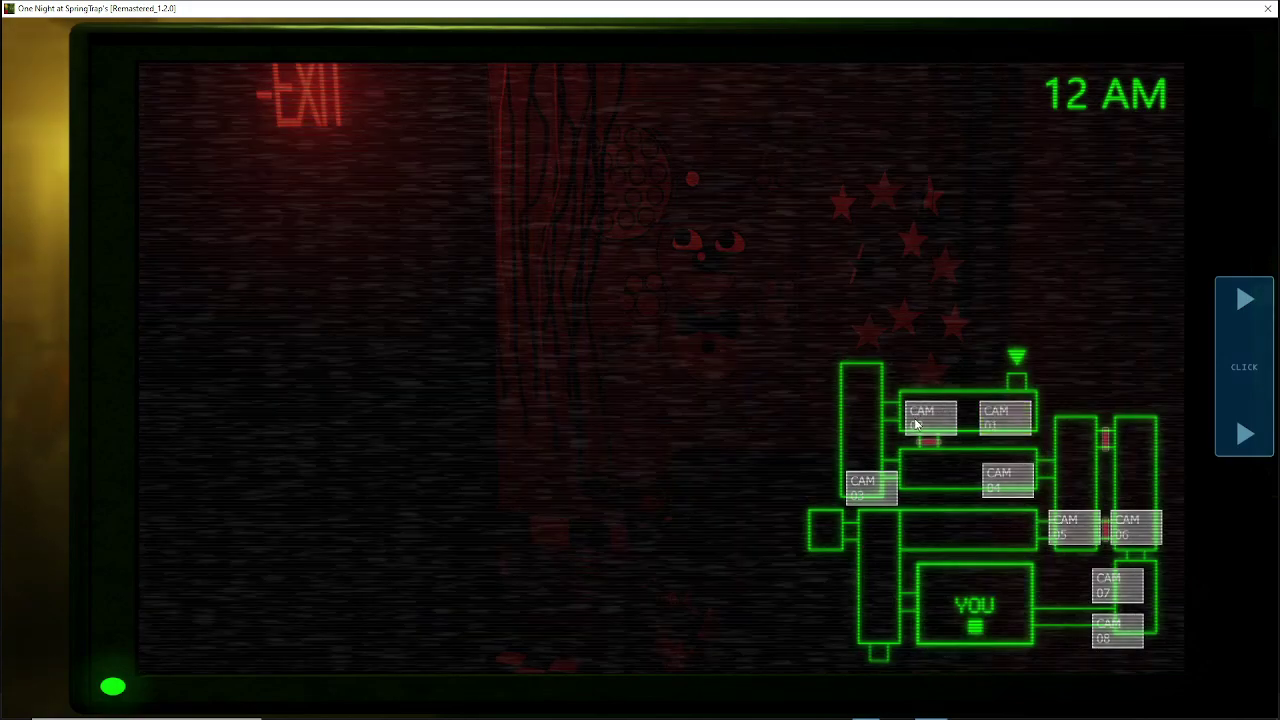
left_click(922, 418)
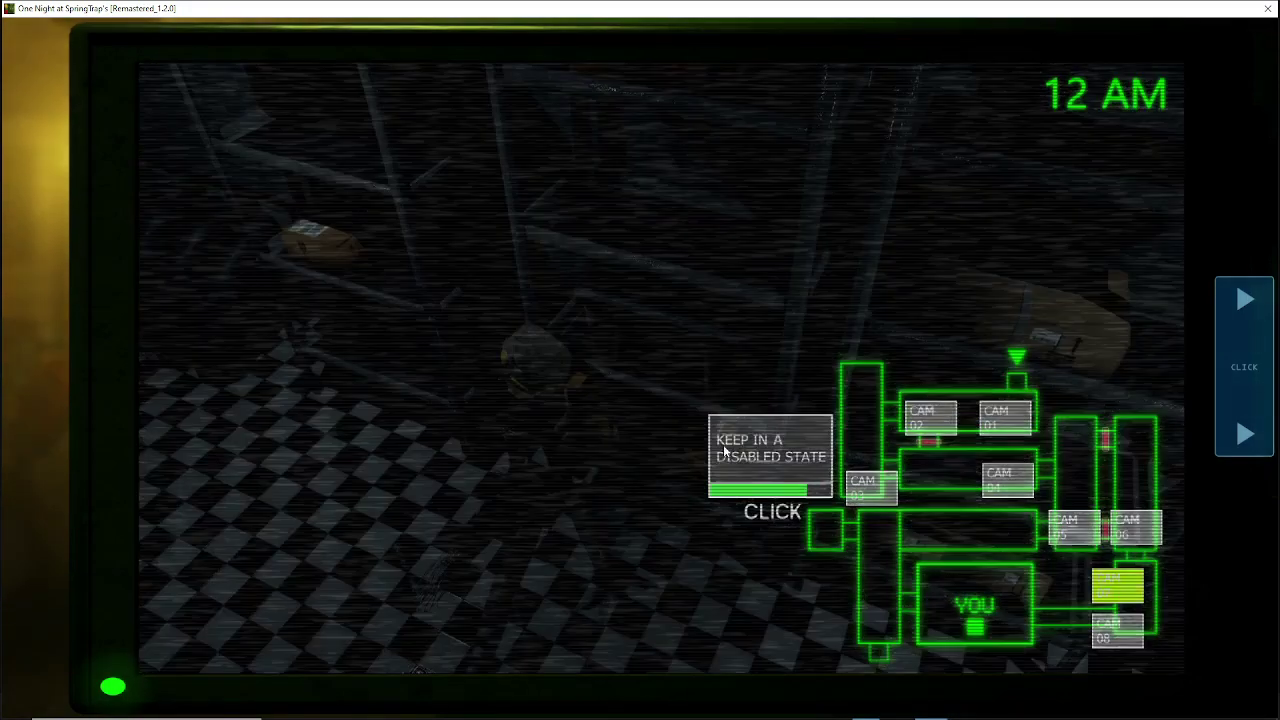
left_click(729, 444)
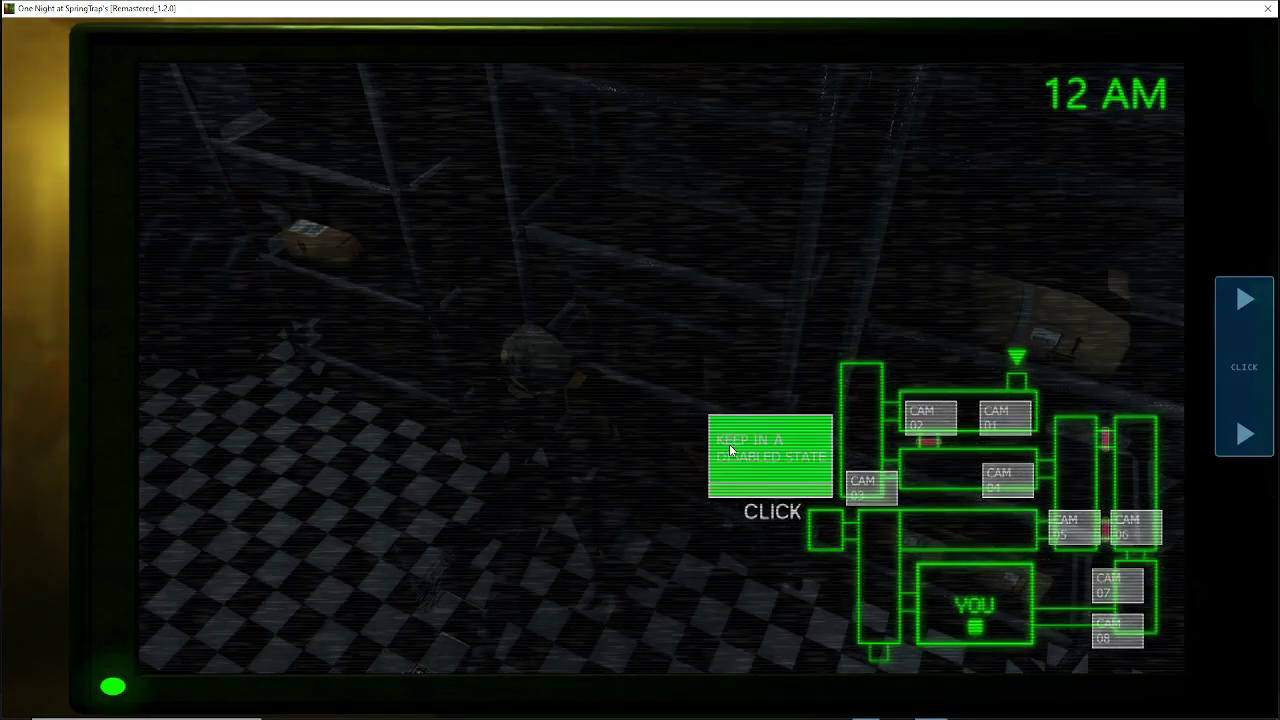
left_click(930, 418)
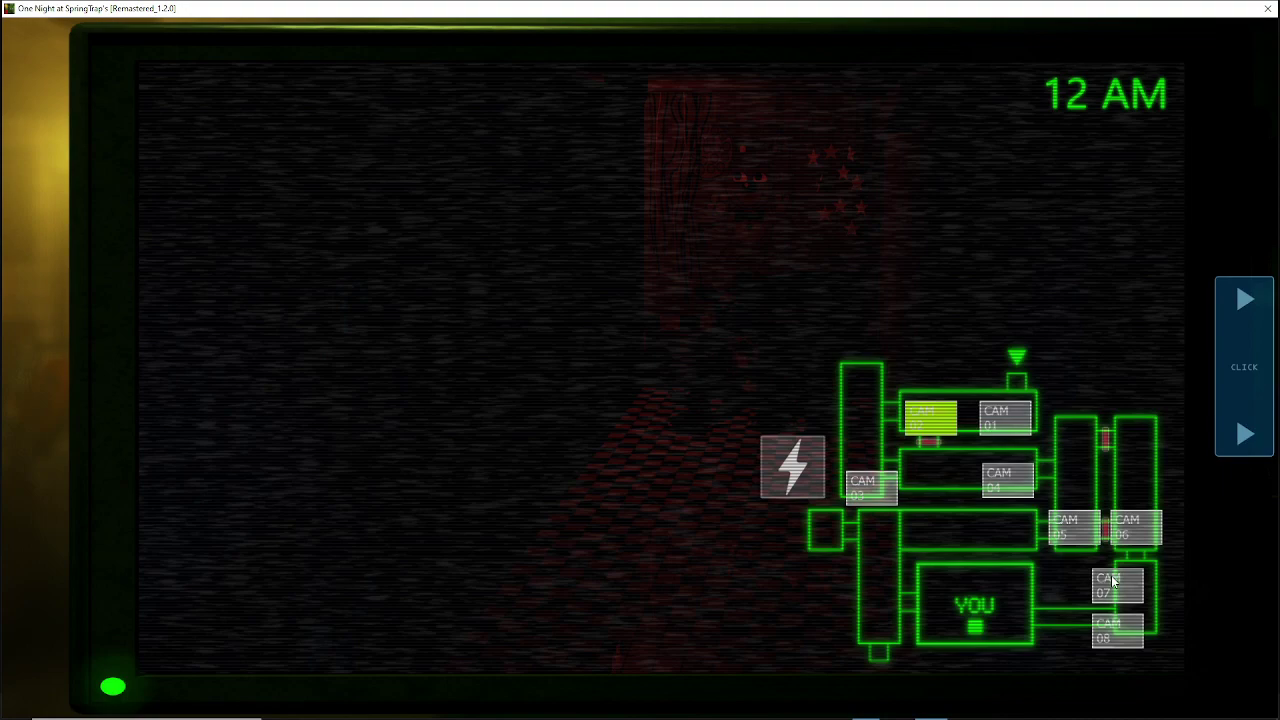
left_click(1113, 582)
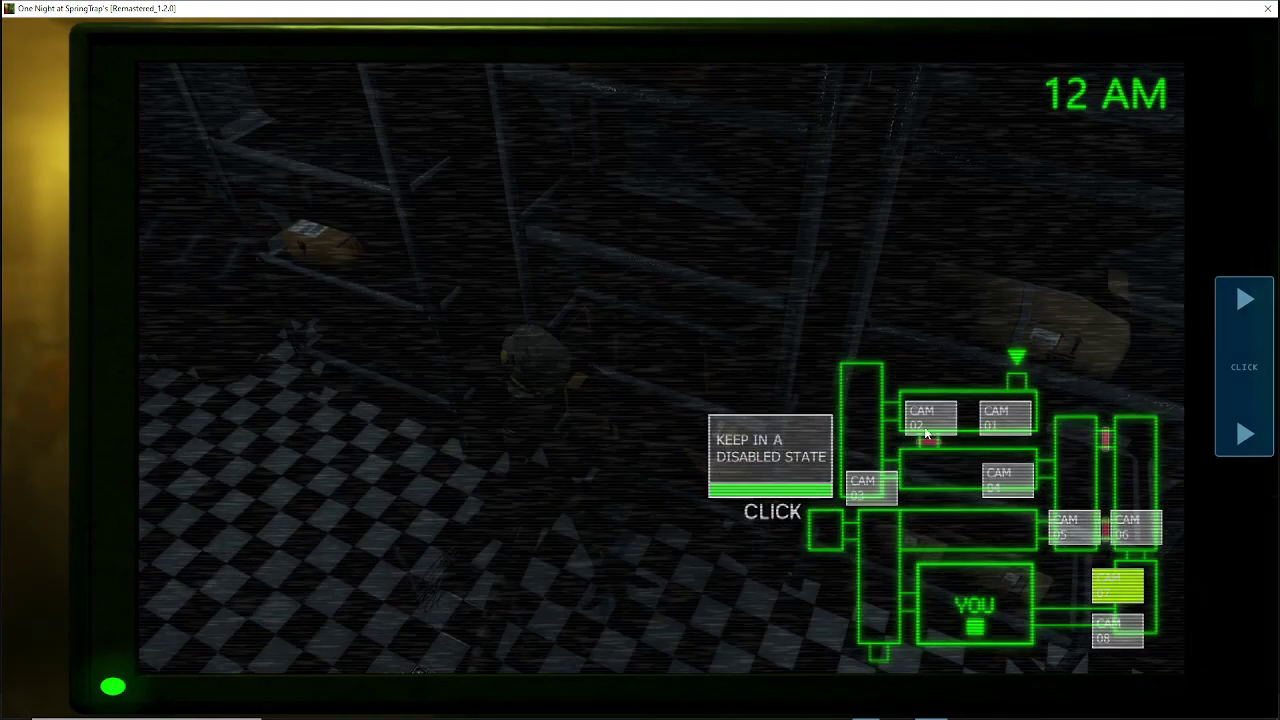
left_click(926, 433)
left_click(853, 490)
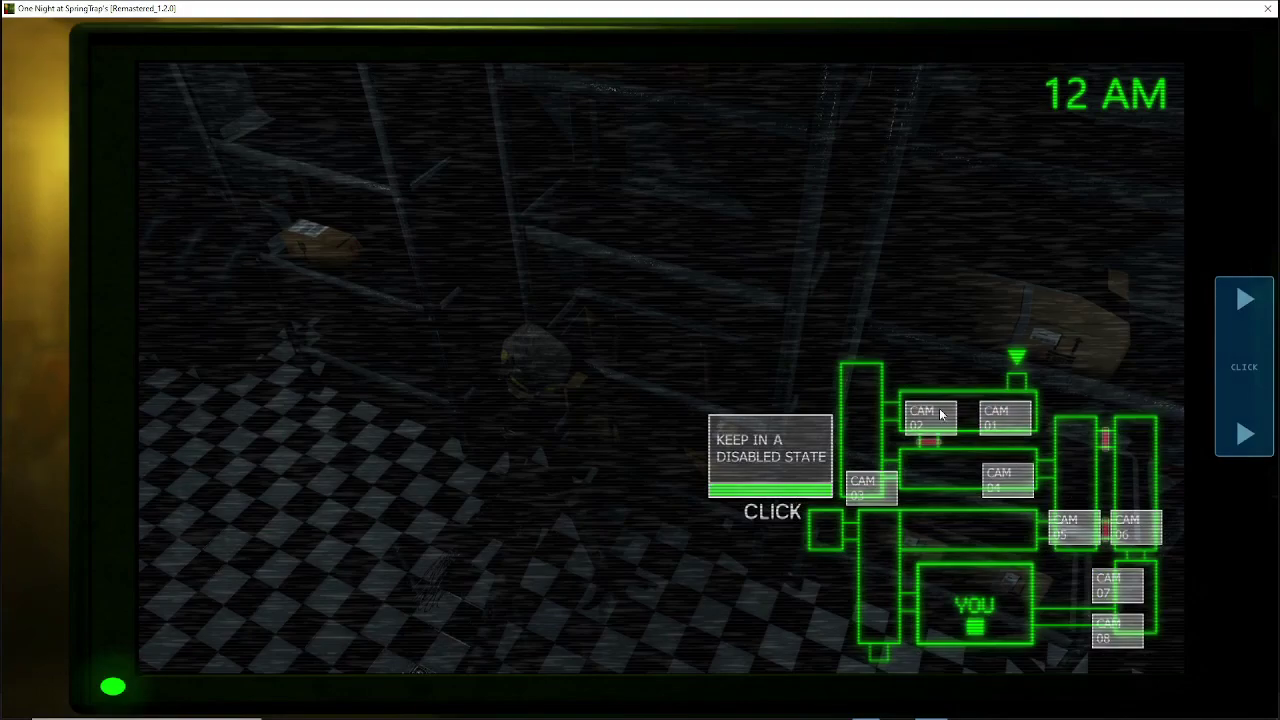
Step: Keep flipping between CAM 02 and CAM 07, then lower the monitor
left_click(940, 414)
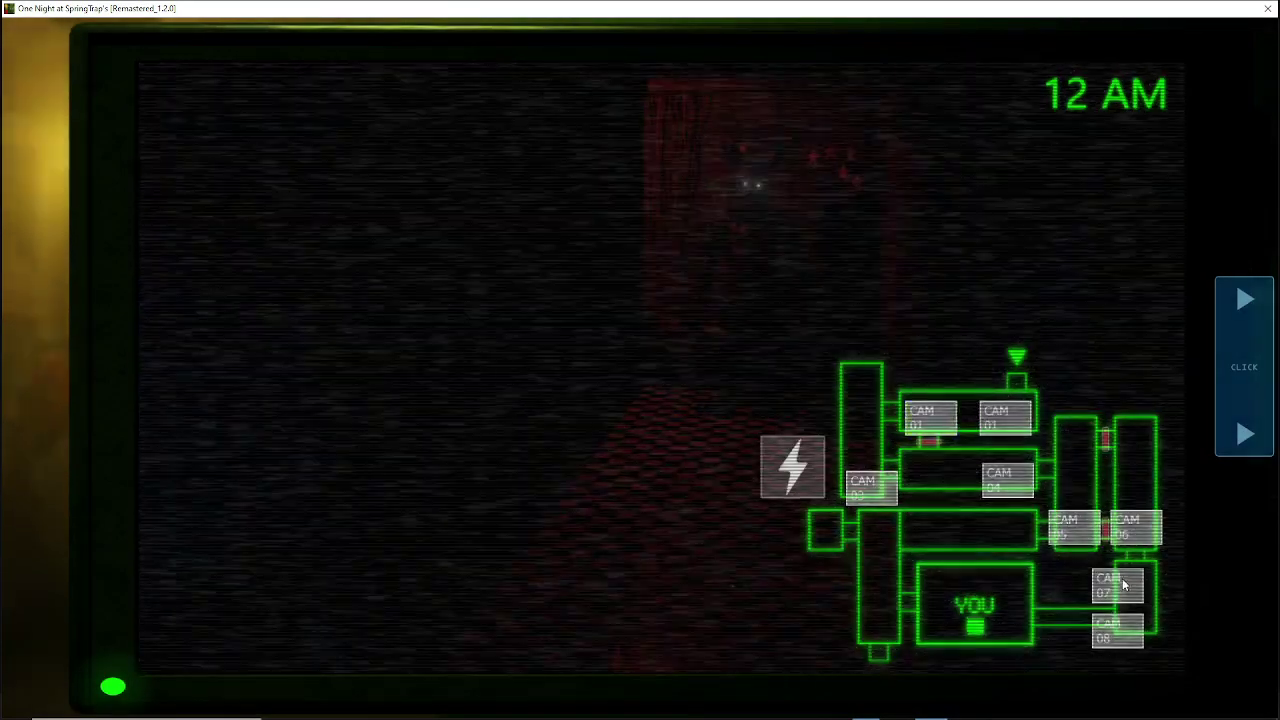
left_click(1120, 585)
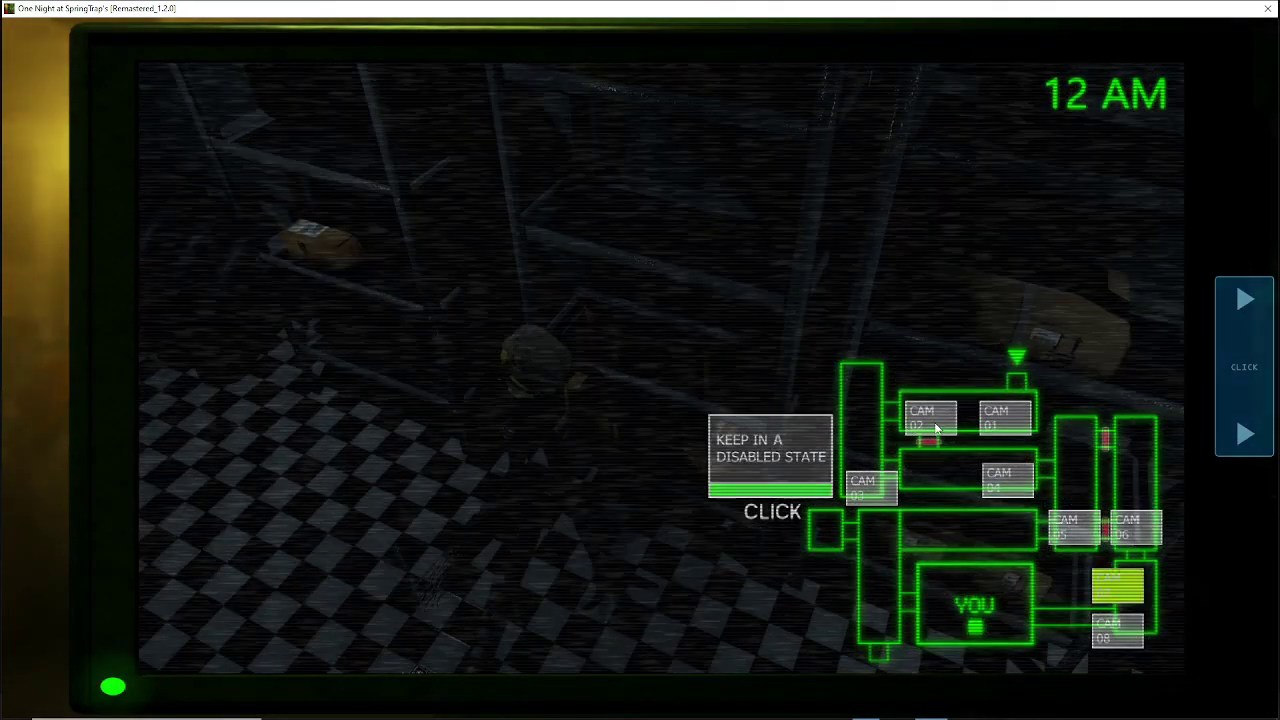
left_click(937, 424)
left_click(1115, 580)
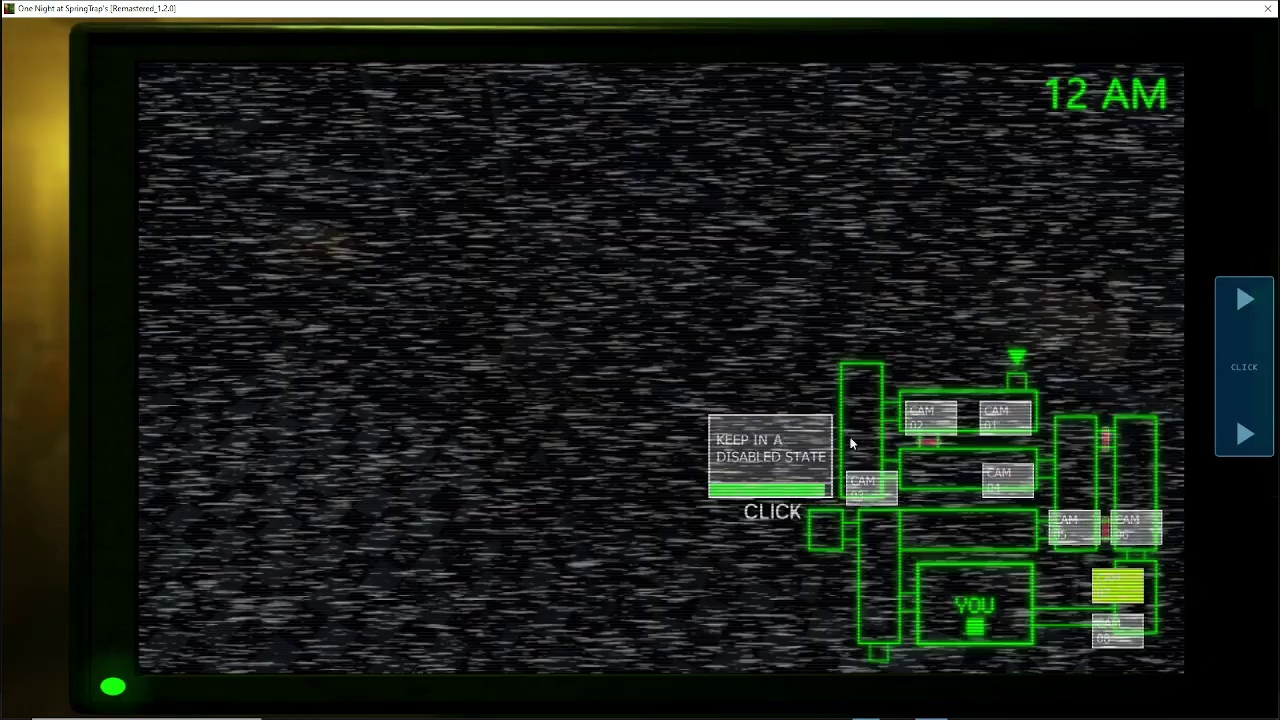
left_click(930, 416)
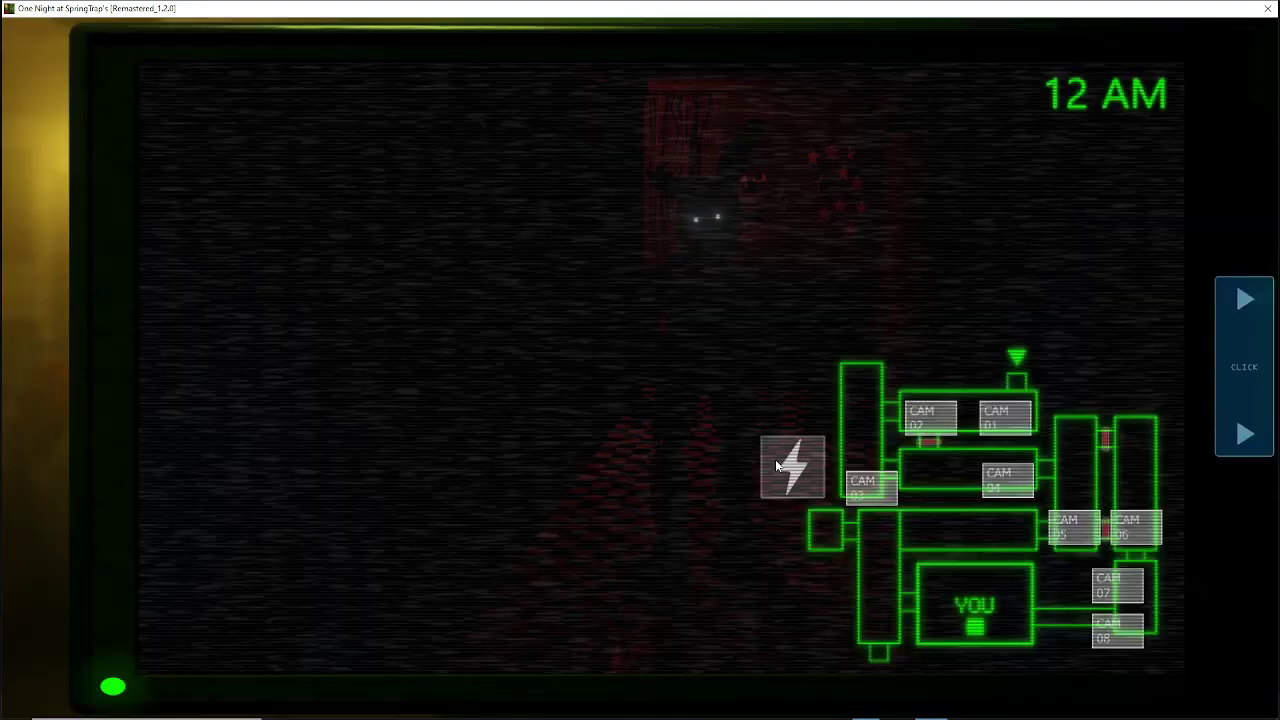
left_click(777, 465)
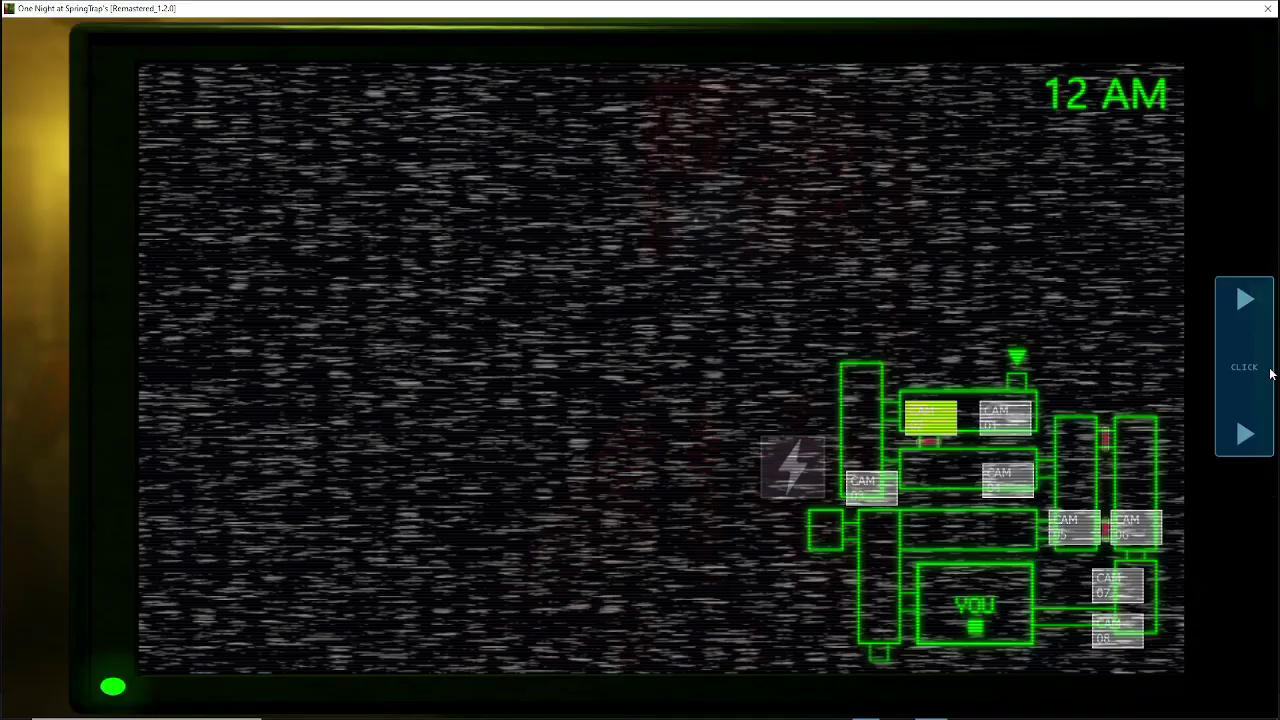
left_click(1266, 366)
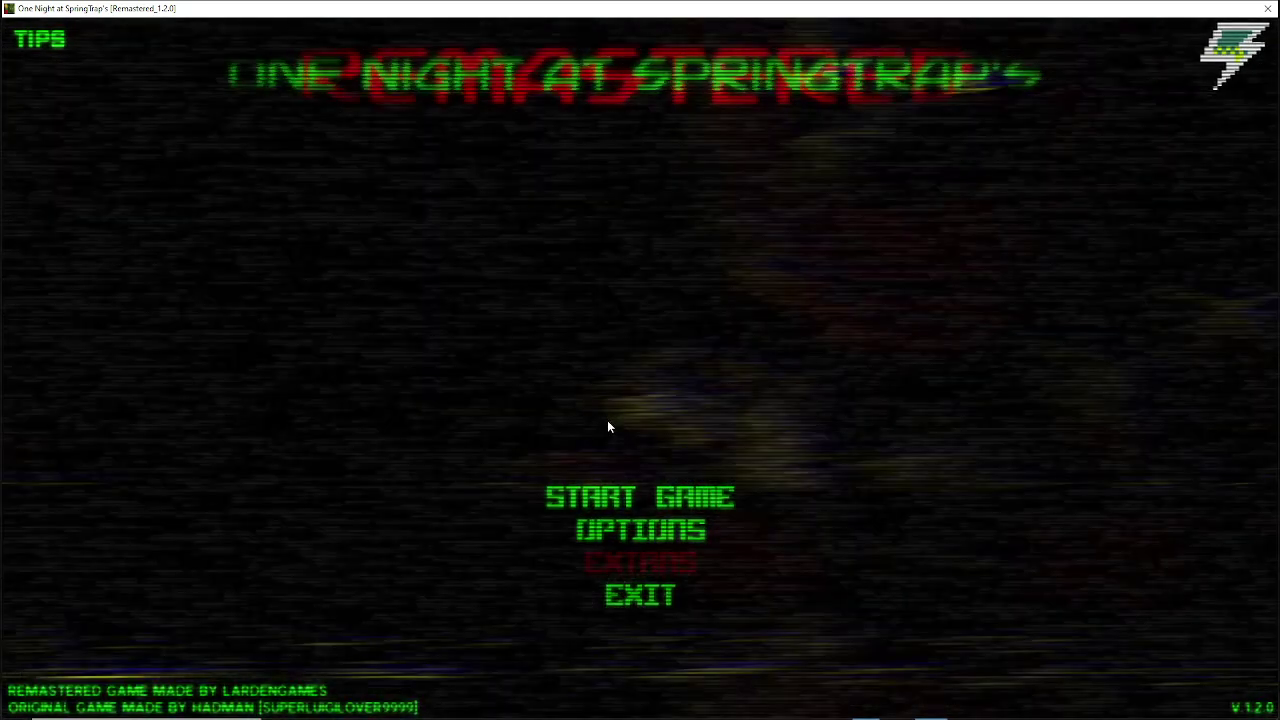
Step: Start a new night with START GAME on the title menu
left_click(633, 500)
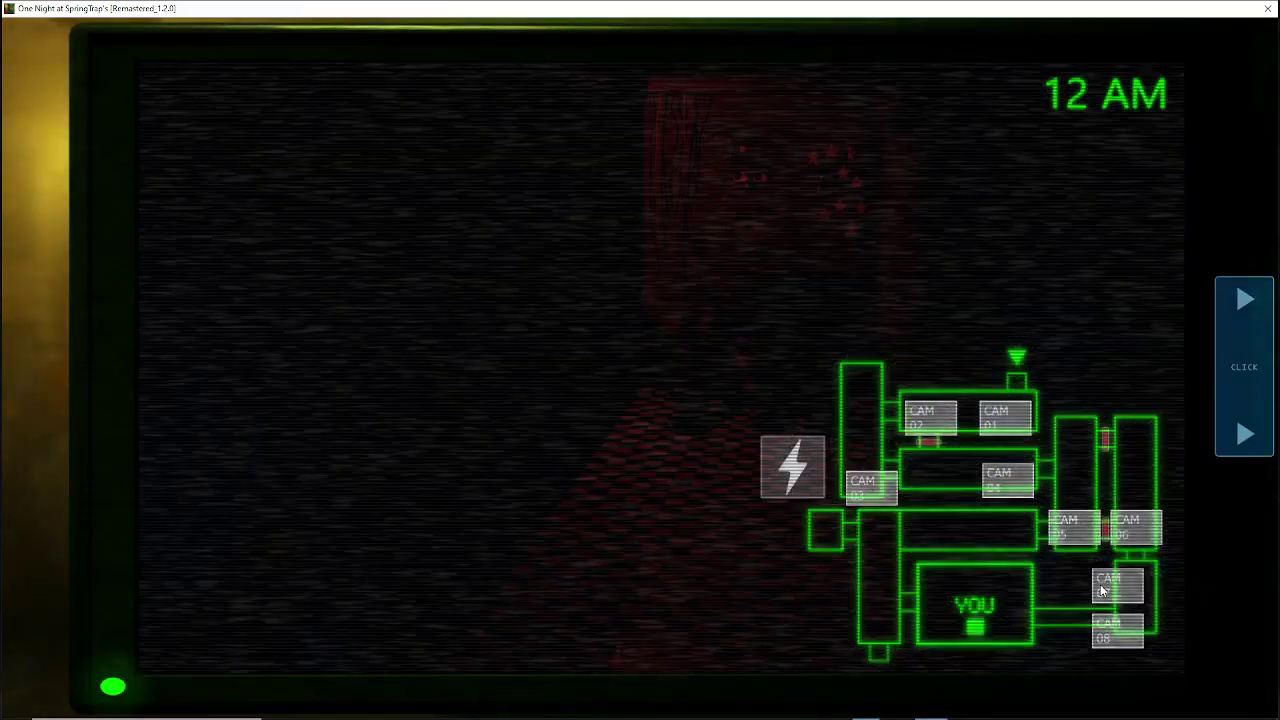
Step: Alternate between CAM 07 and CAM 02, holding CAM 07 in its disabled state
left_click(870, 487)
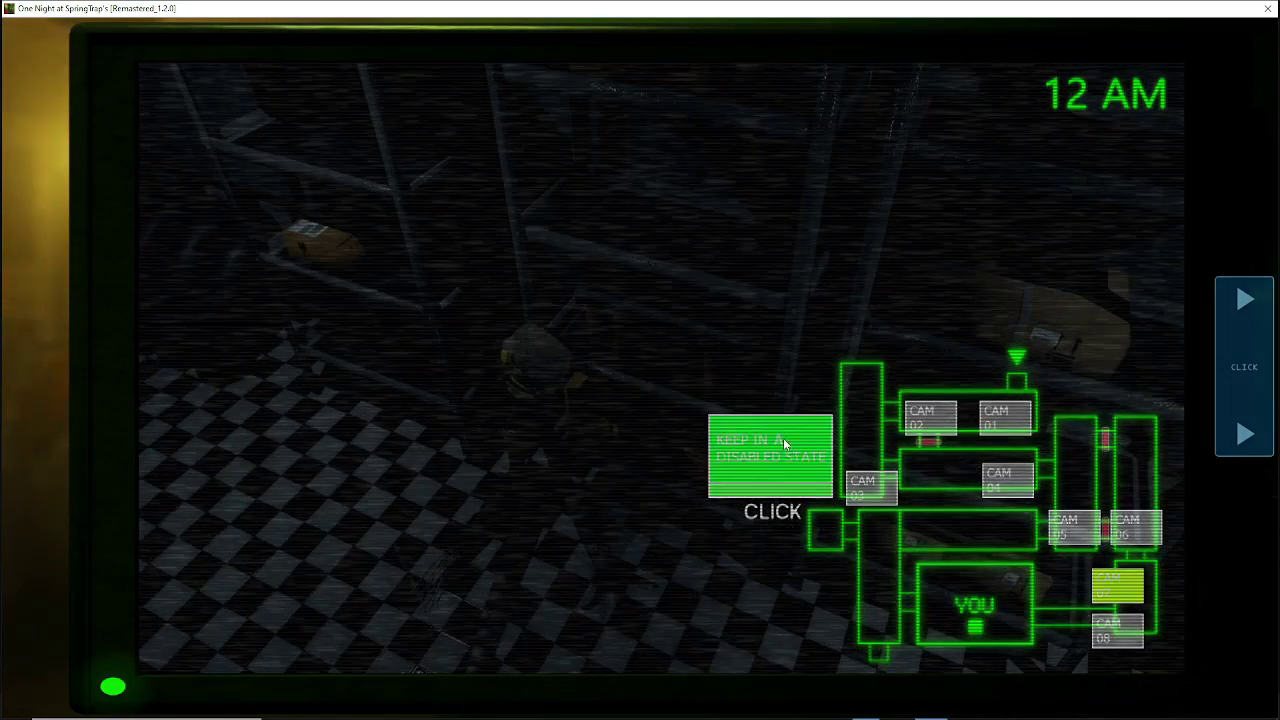
left_click(931, 418)
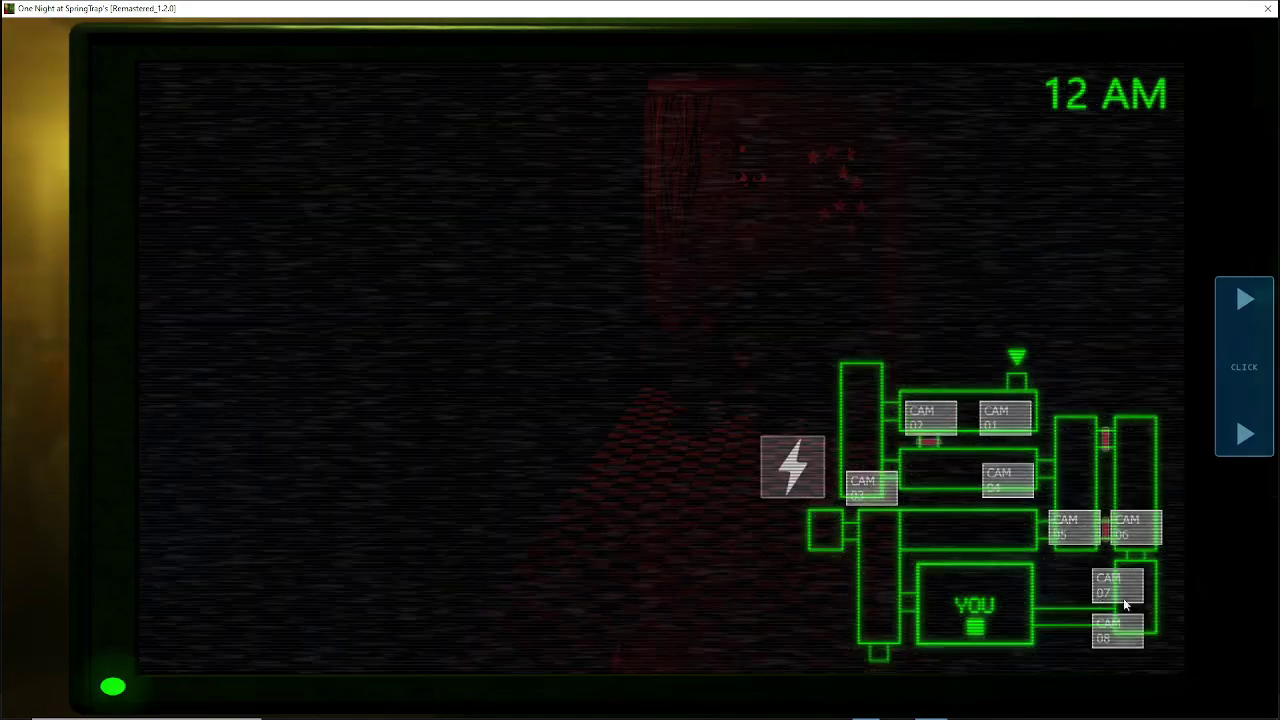
left_click(1117, 588)
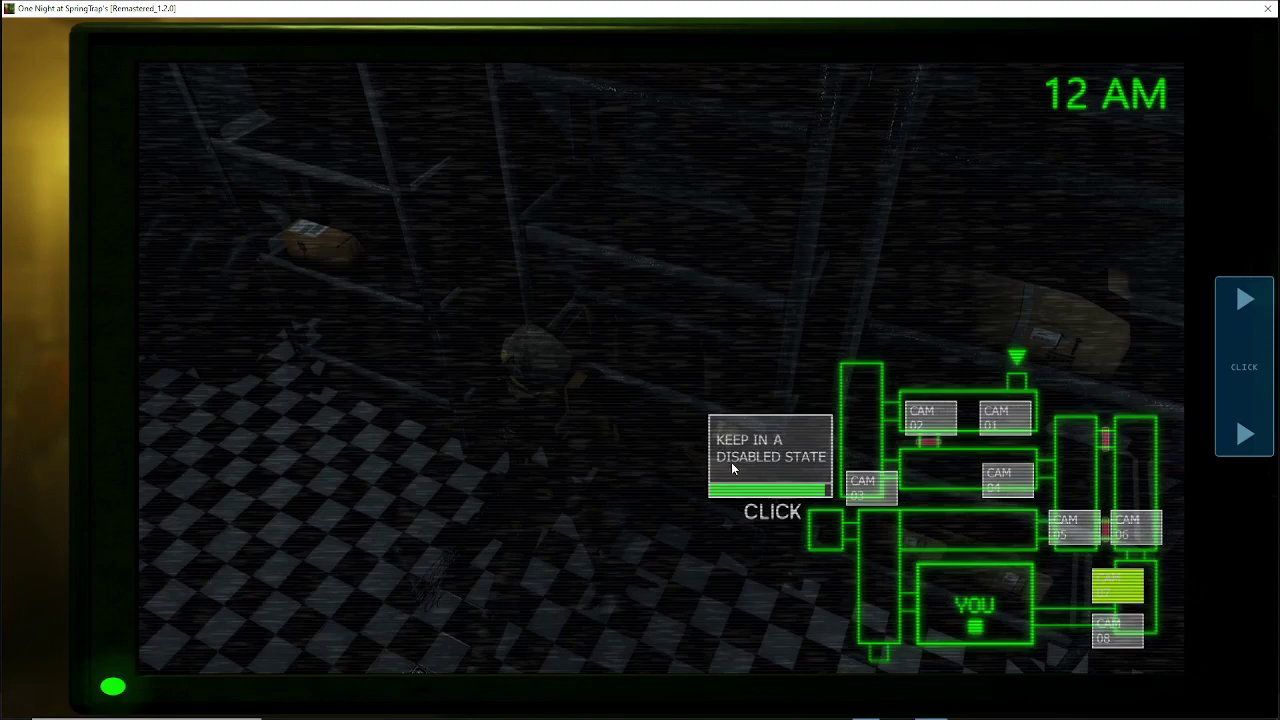
left_click(777, 457)
left_click(920, 413)
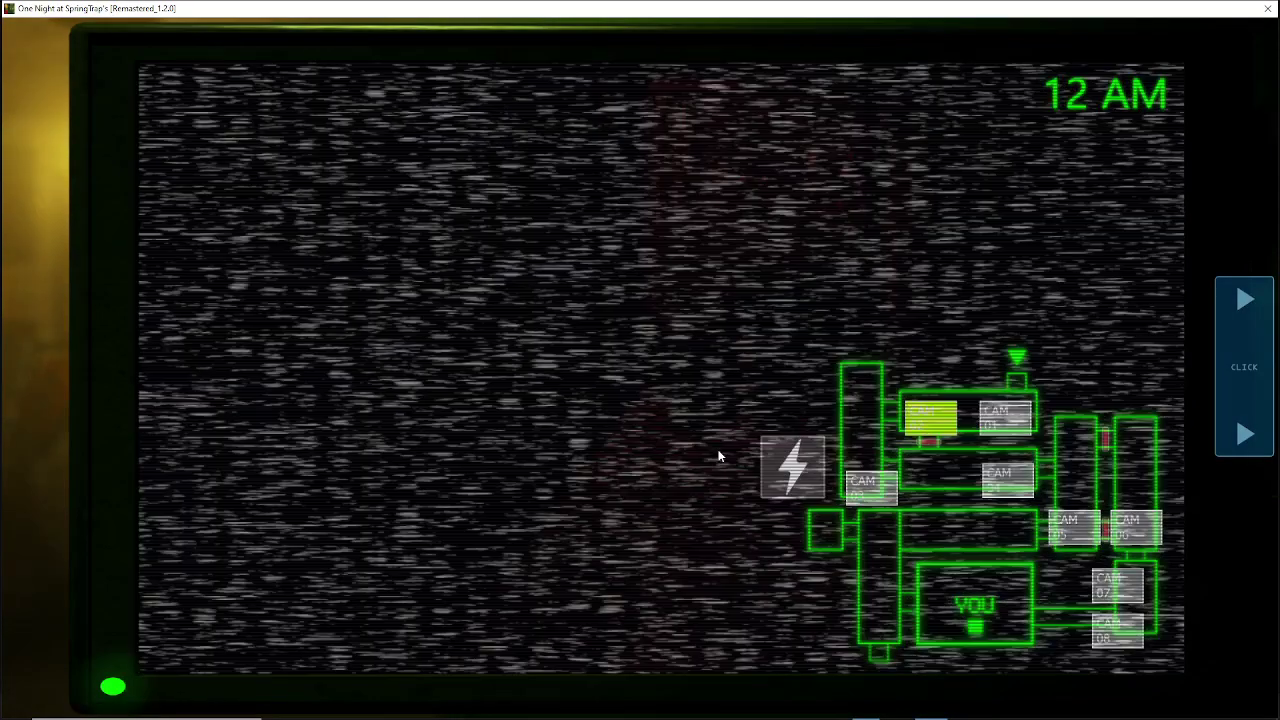
left_click(1113, 592)
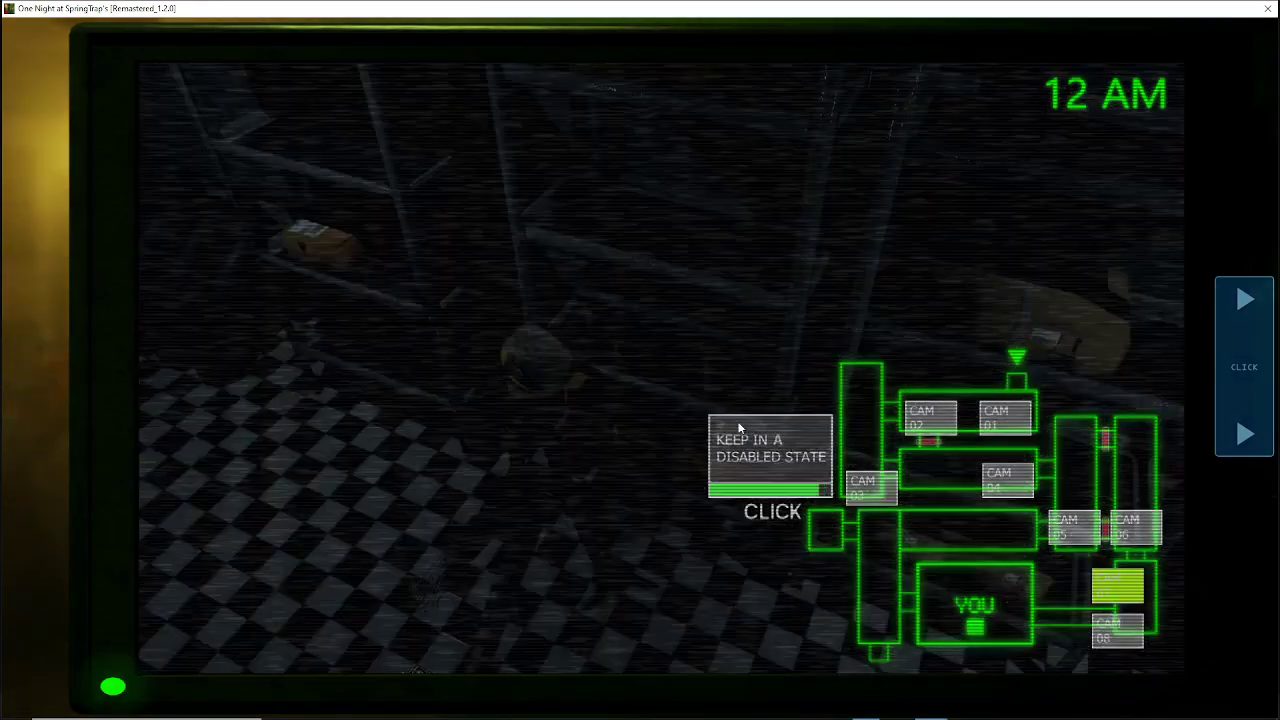
left_click(930, 417)
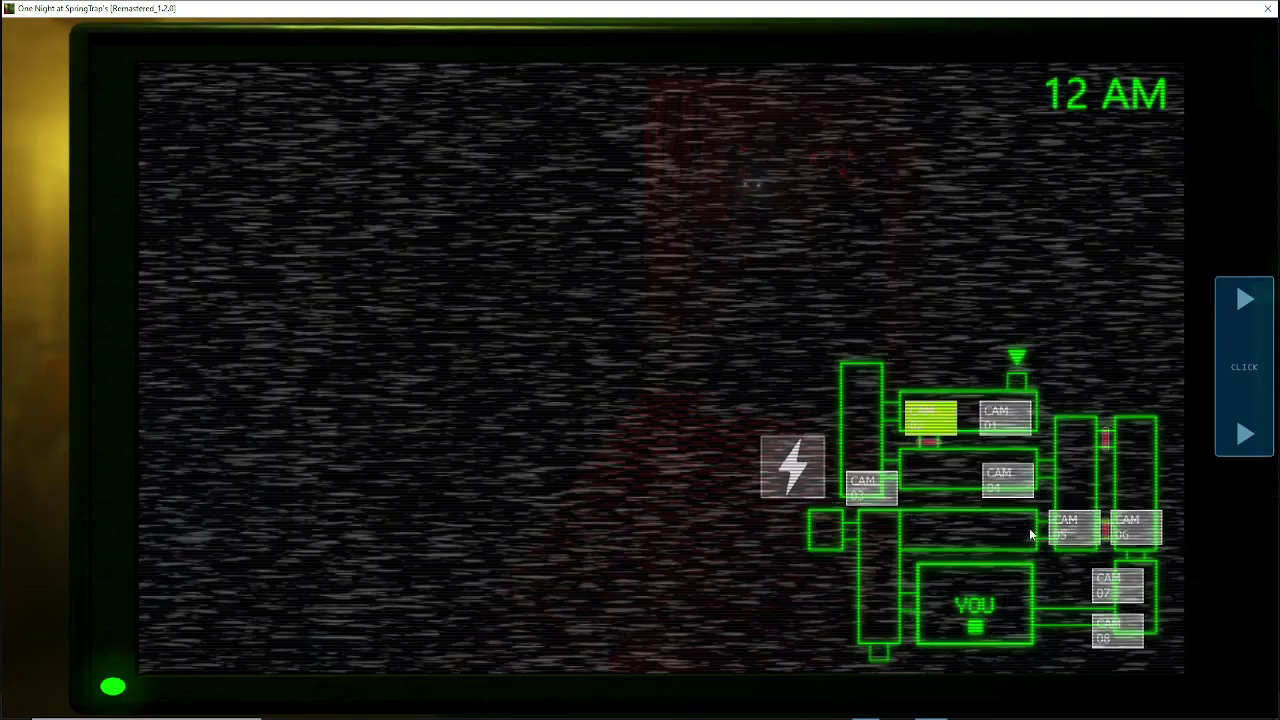
left_click(1108, 580)
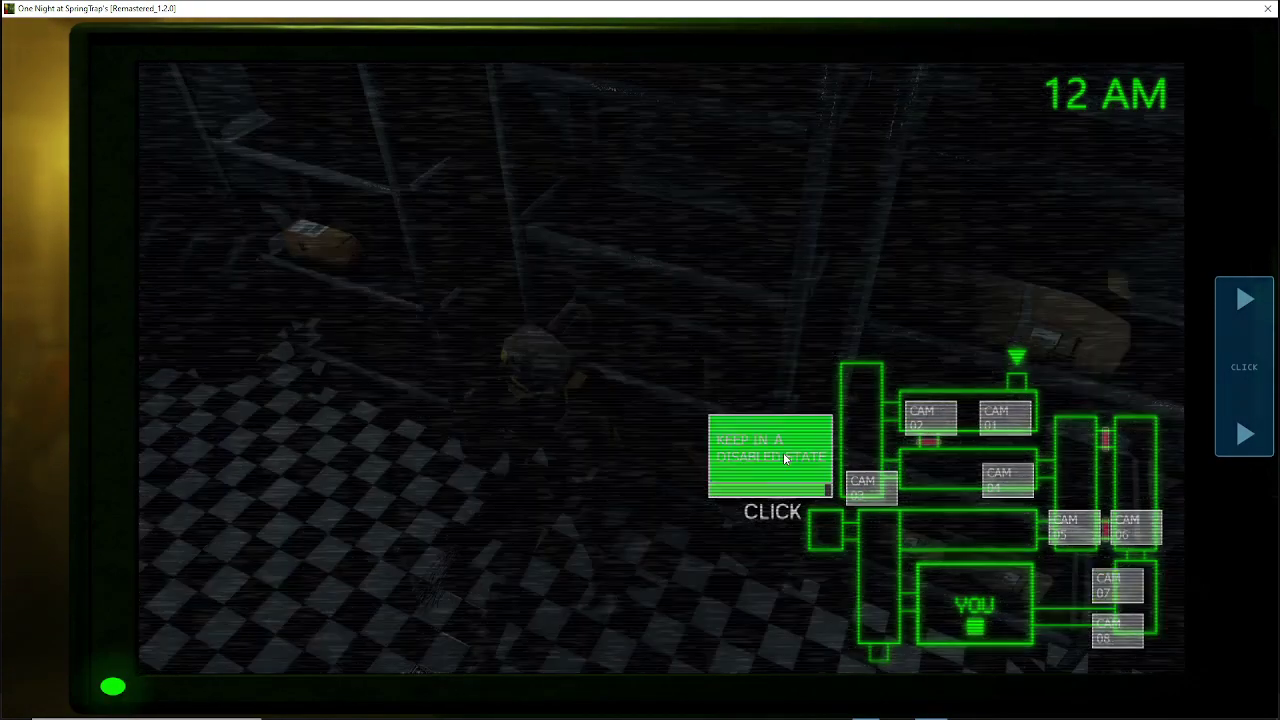
left_click(908, 428)
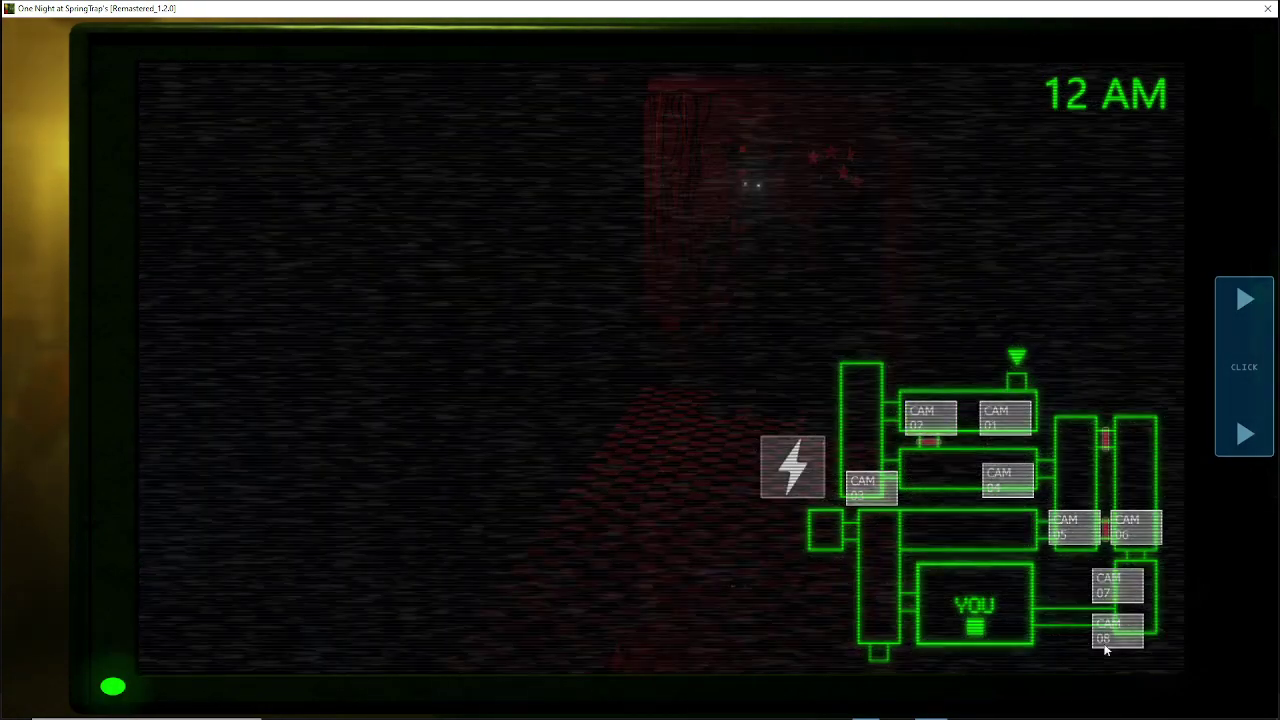
left_click(1118, 594)
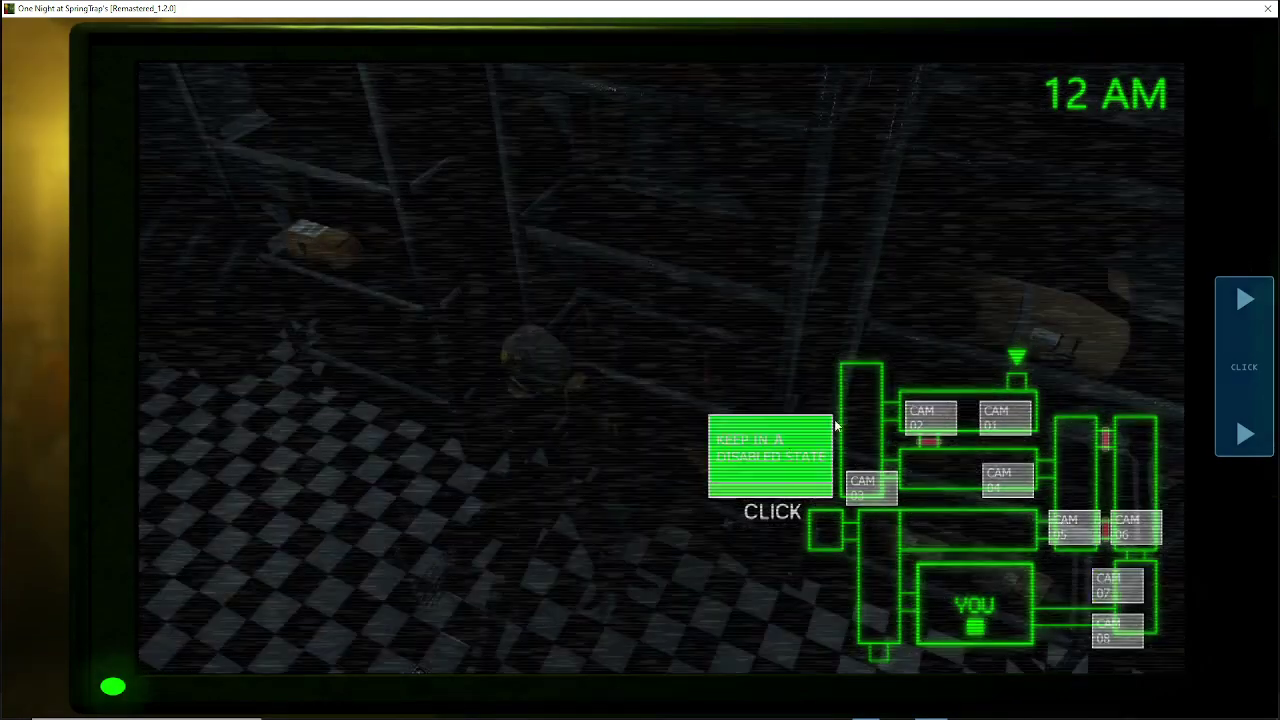
left_click(918, 425)
Step: Lower the monitor, put the mask on and off against Springtrap, then raise the monitor
left_click(1255, 378)
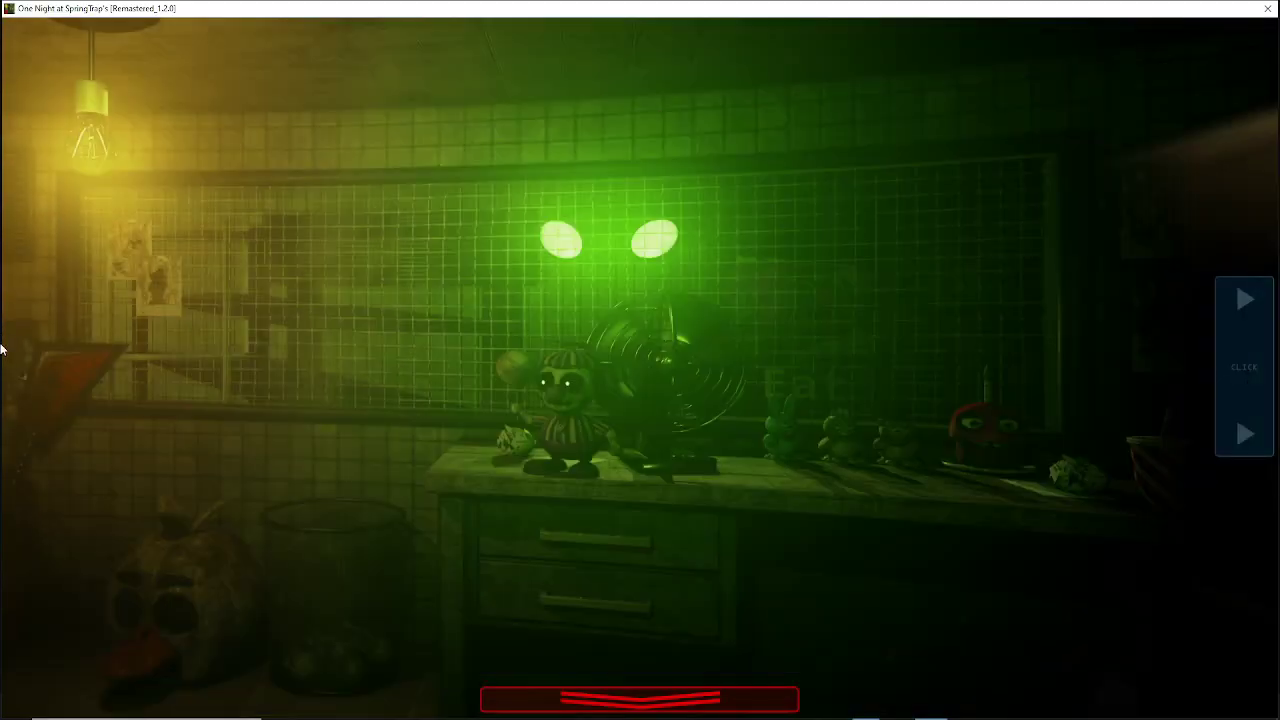
key("space")
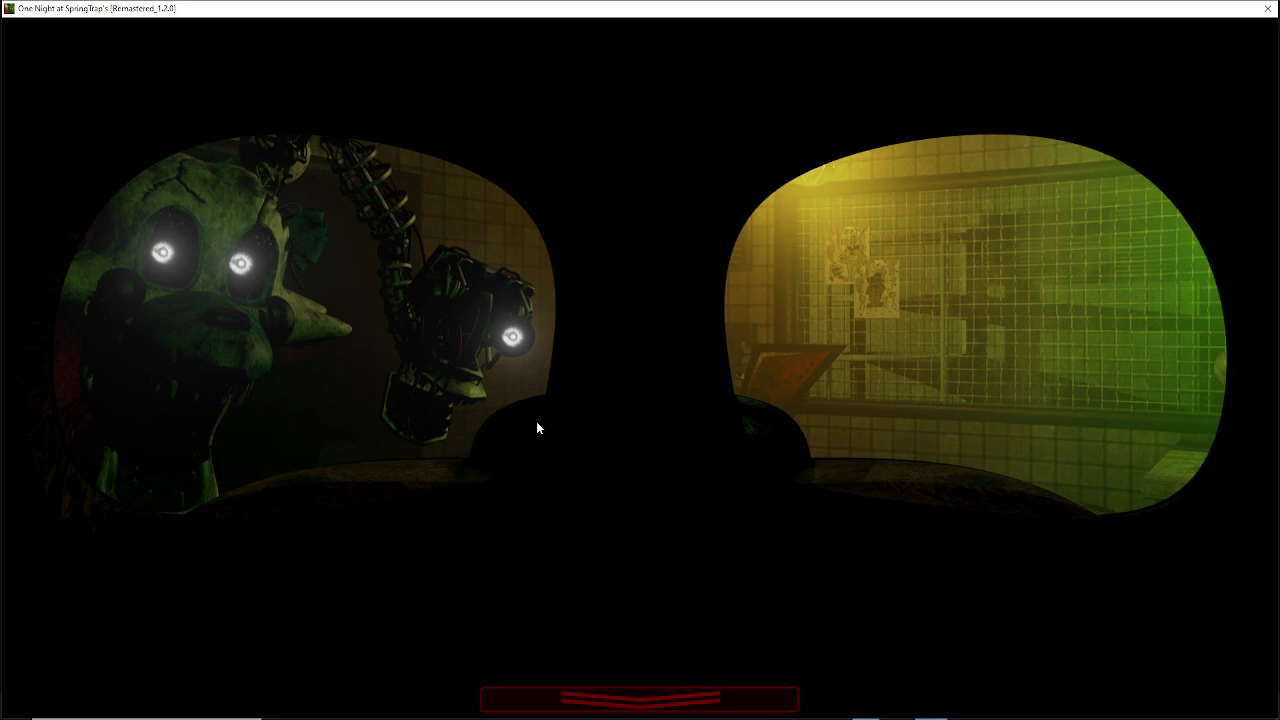
key("space")
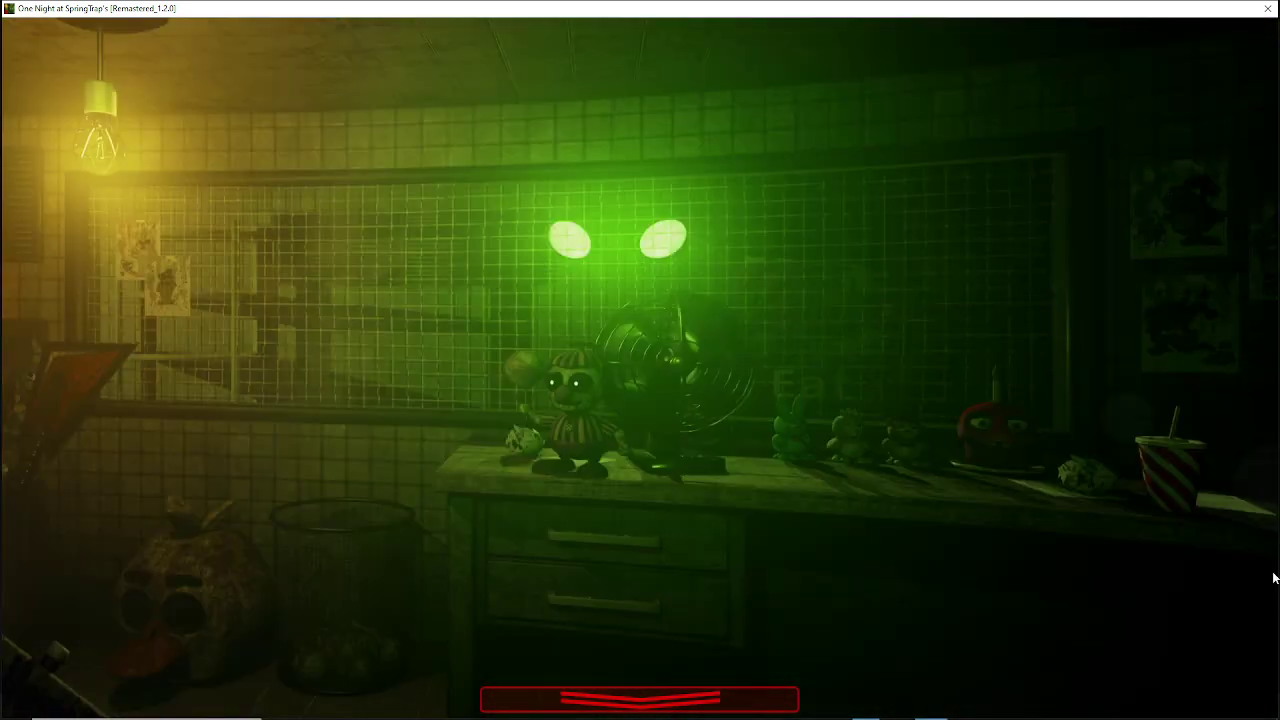
left_click(1245, 370)
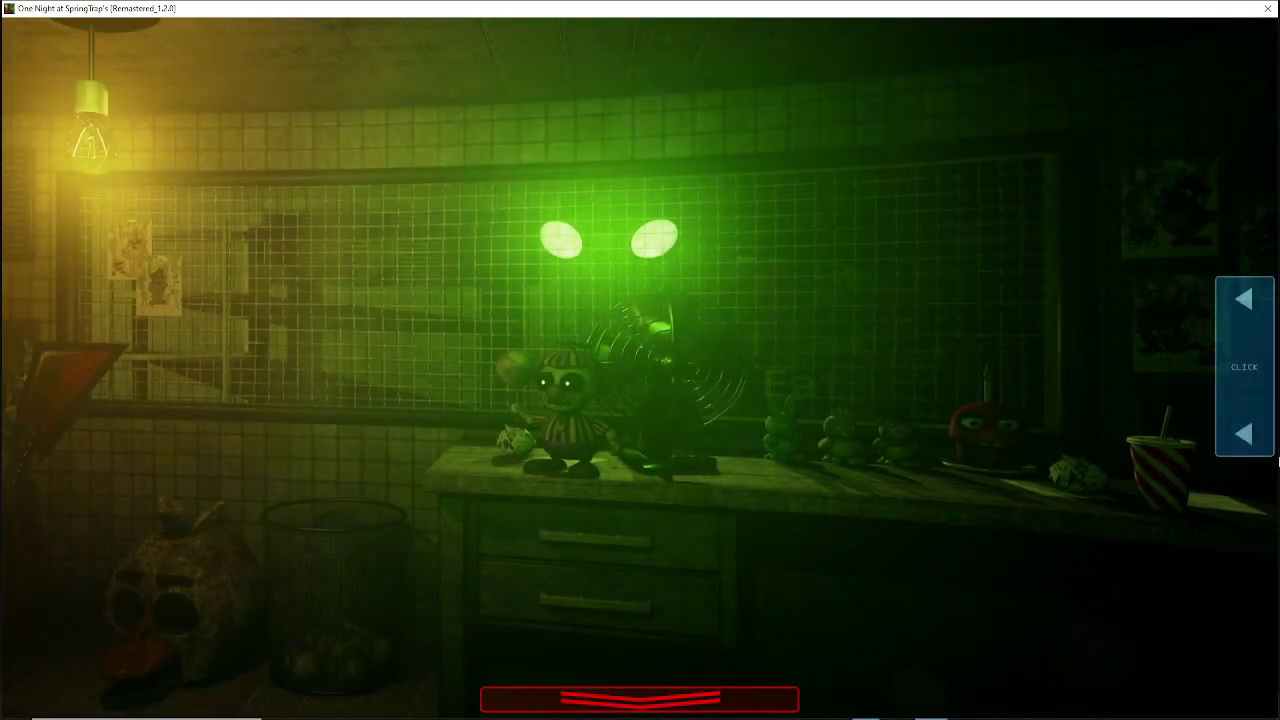
Step: Raise the monitor and alternate CAM 07 and CAM 02, keeping CAM 07 disabled
left_click(1245, 433)
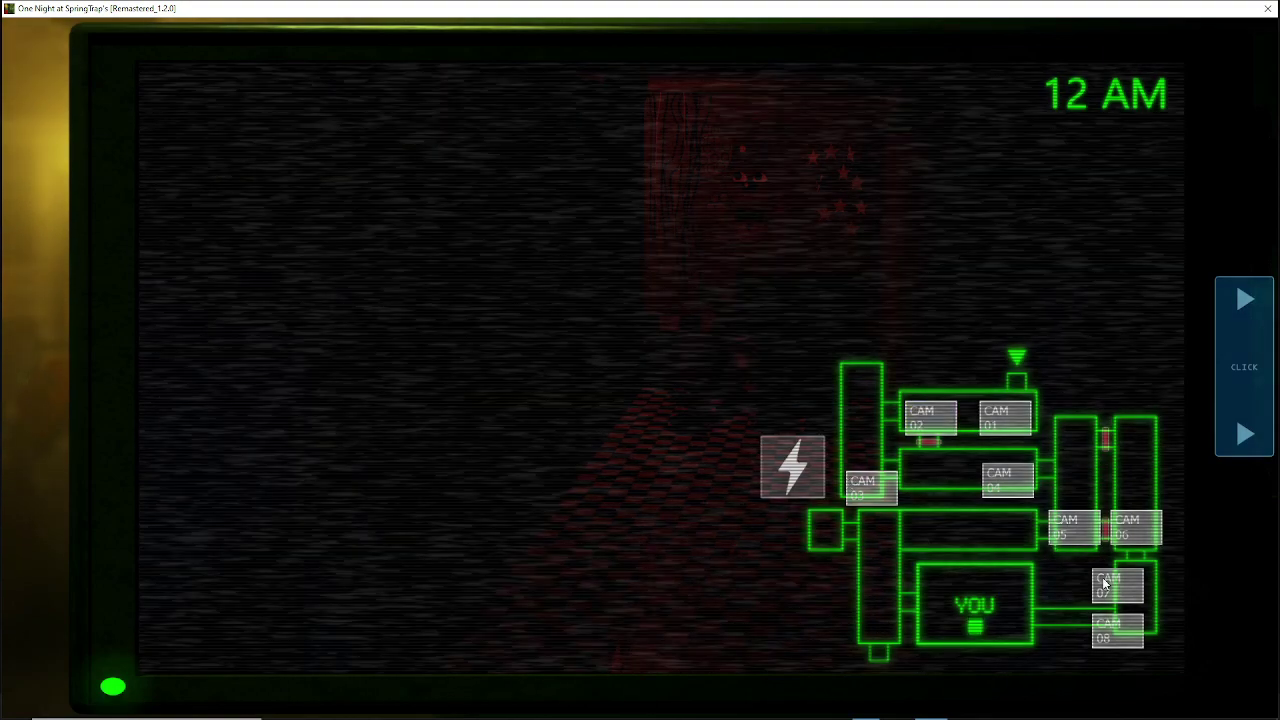
left_click(1105, 583)
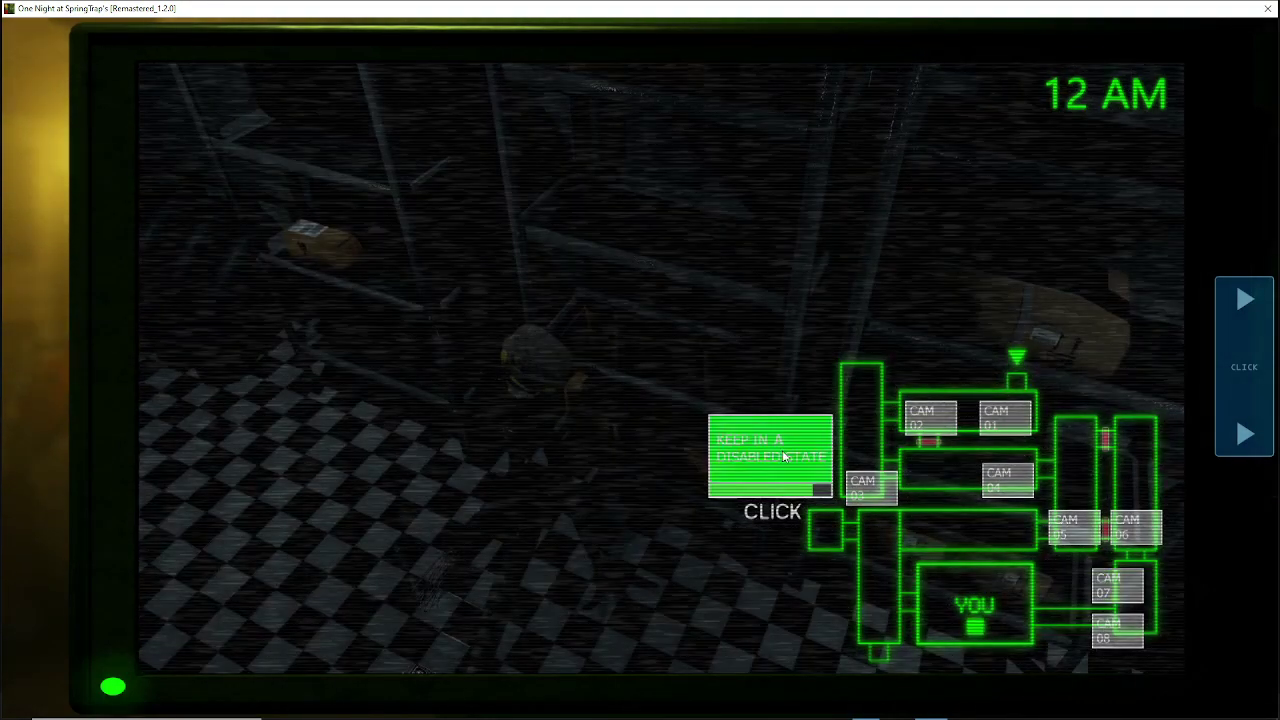
left_click(708, 486)
left_click(929, 426)
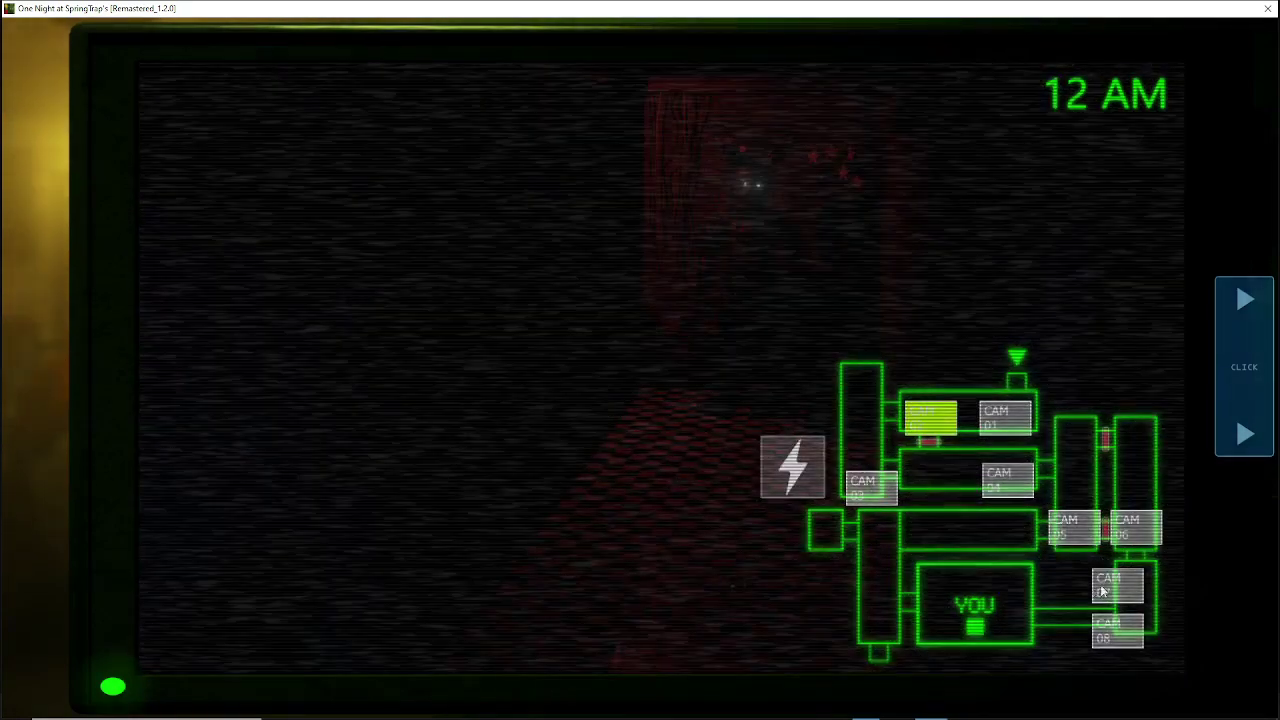
left_click(1103, 590)
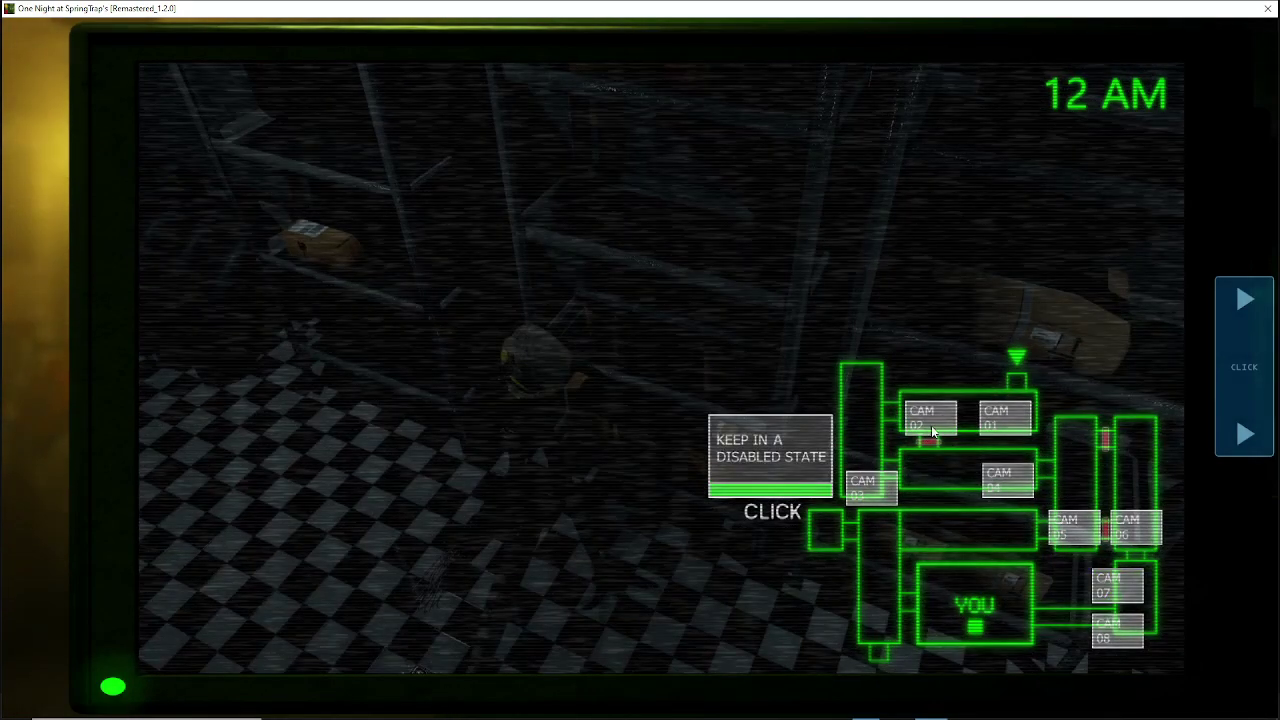
left_click(933, 428)
left_click(1118, 590)
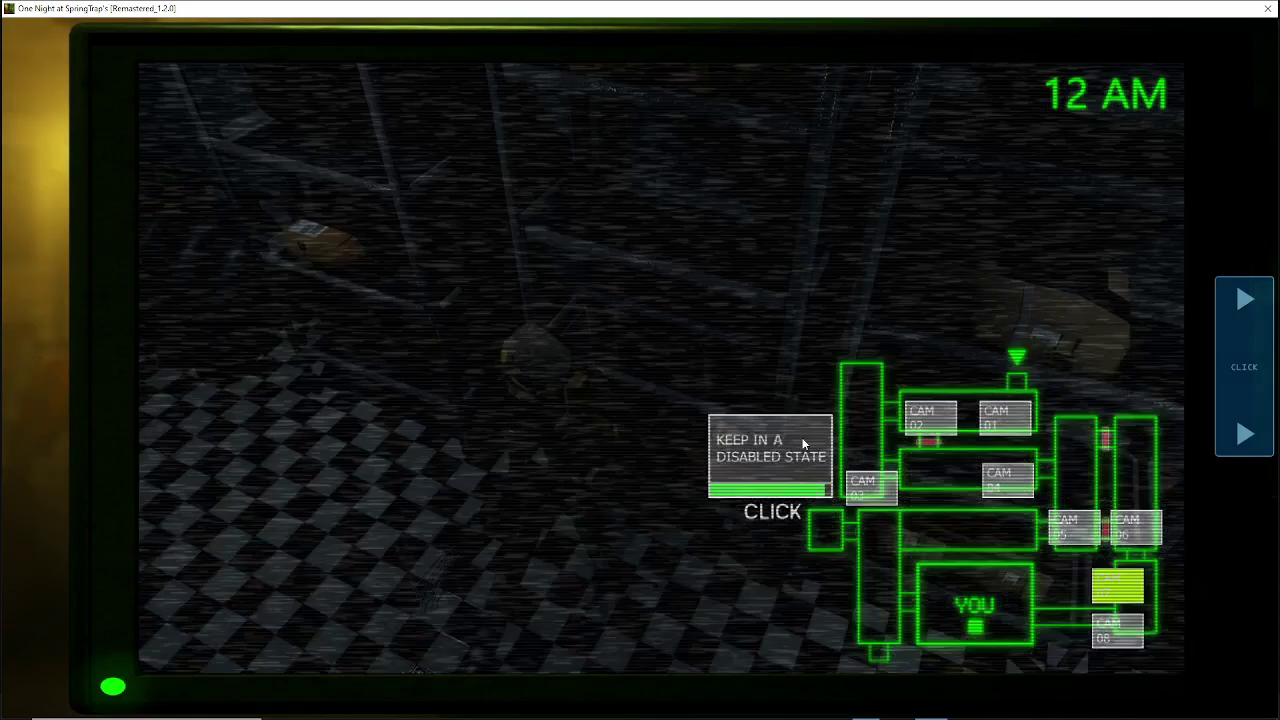
left_click(930, 418)
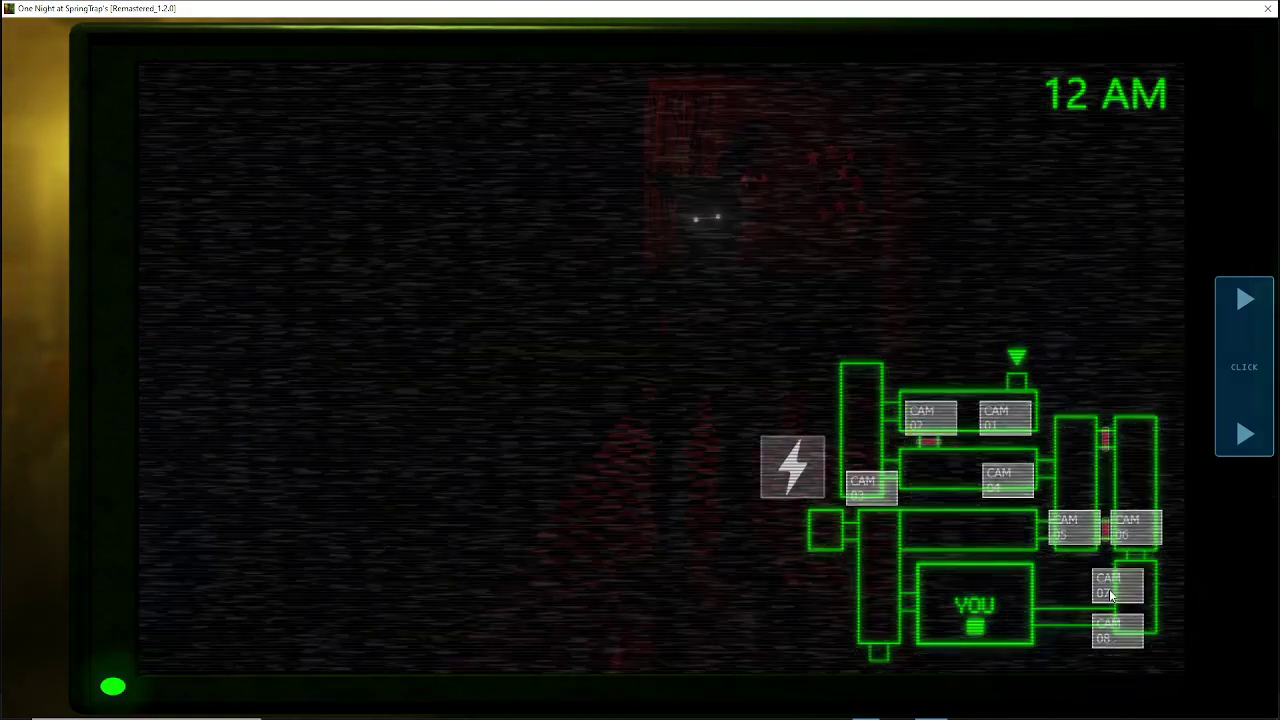
left_click(1109, 589)
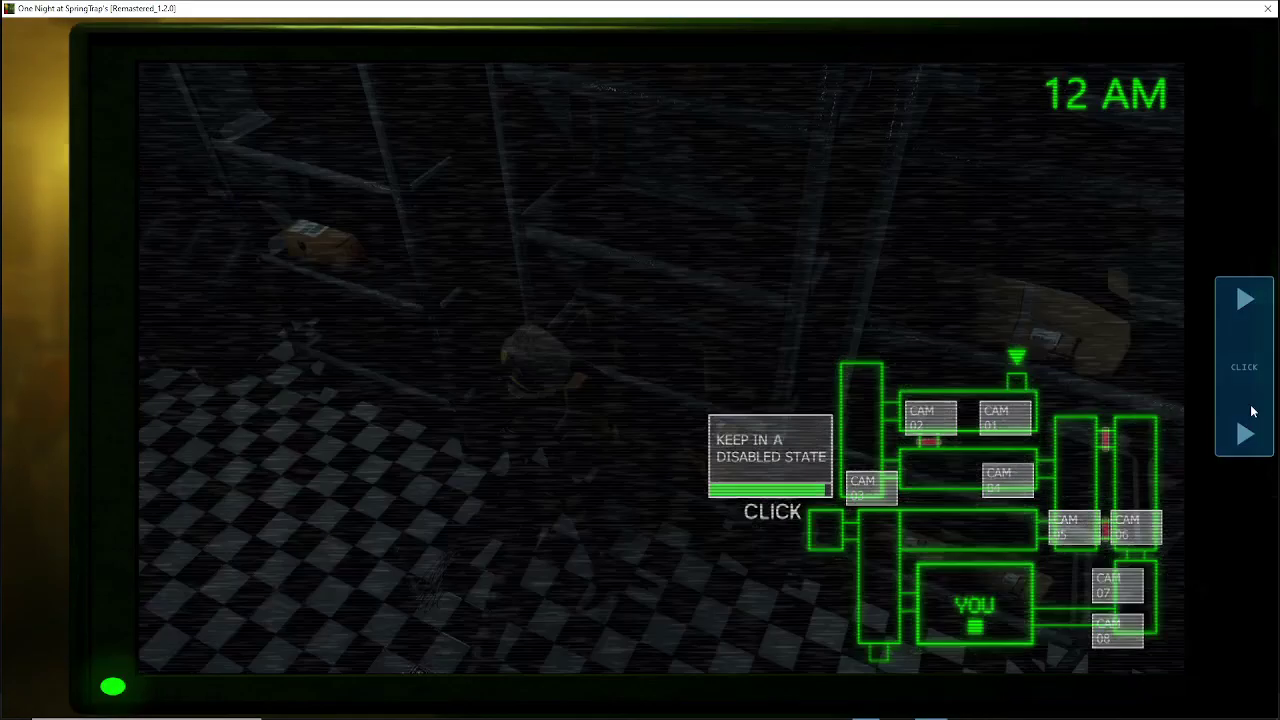
Step: Briefly lower the monitor, then raise it and flip from CAM 02 back to CAM 07
left_click(1253, 411)
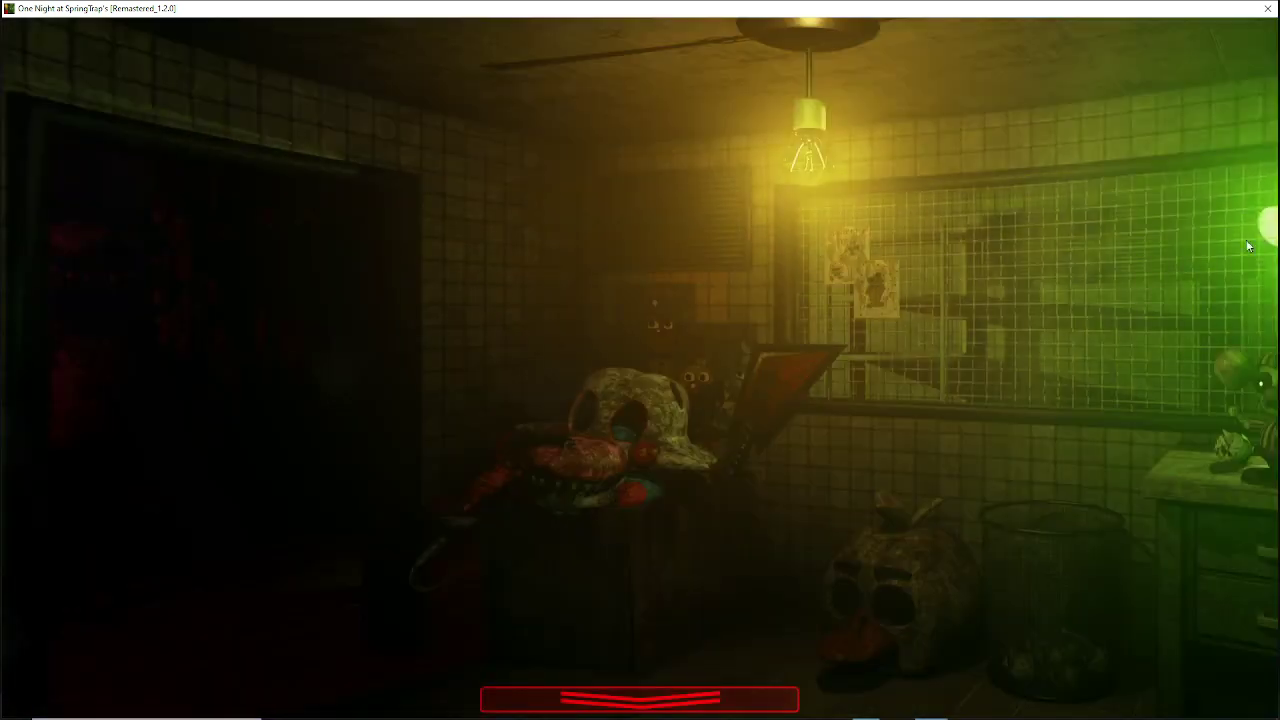
left_click(1250, 438)
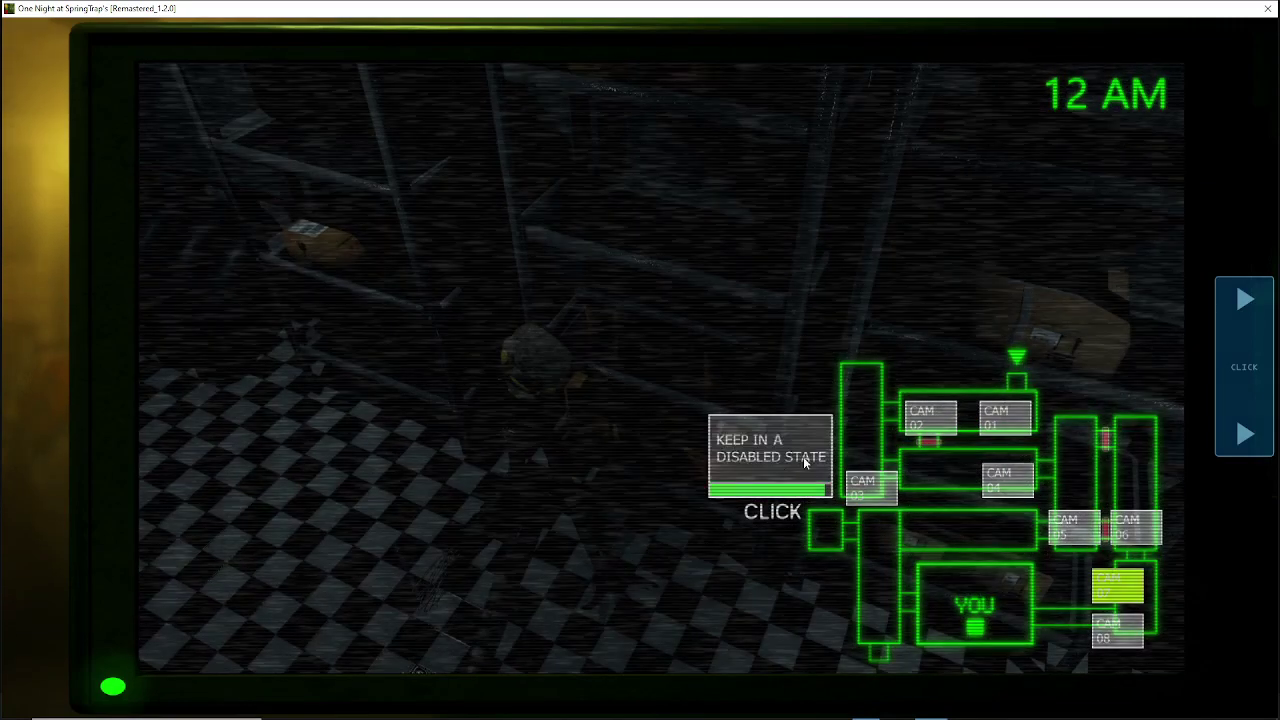
left_click(930, 417)
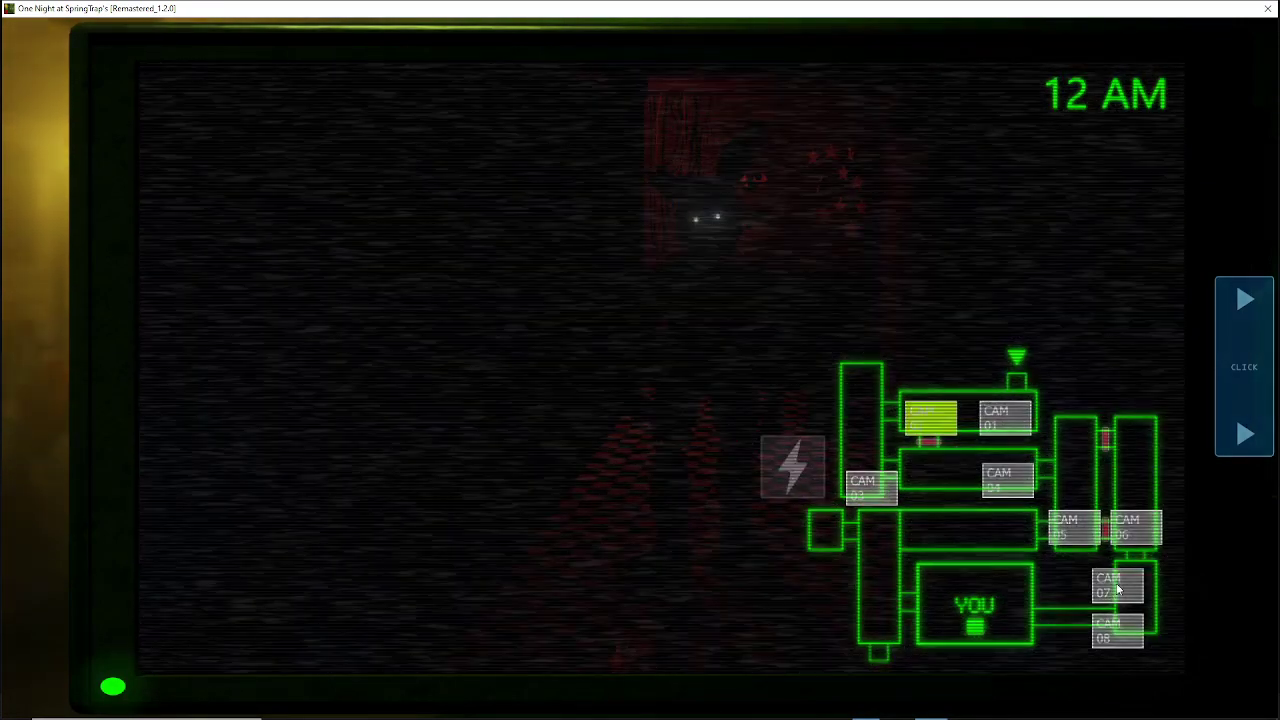
left_click(1117, 585)
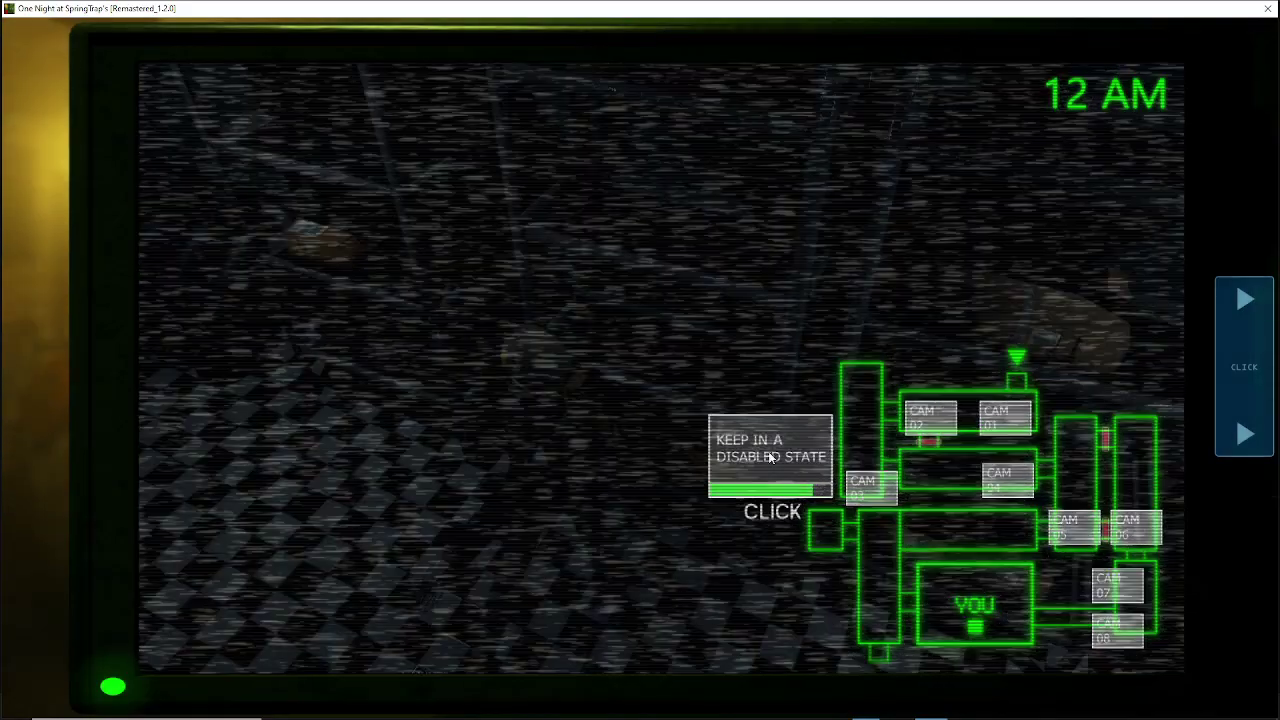
Step: Check CAM 02, then start a new night from the title menu after dying
left_click(931, 418)
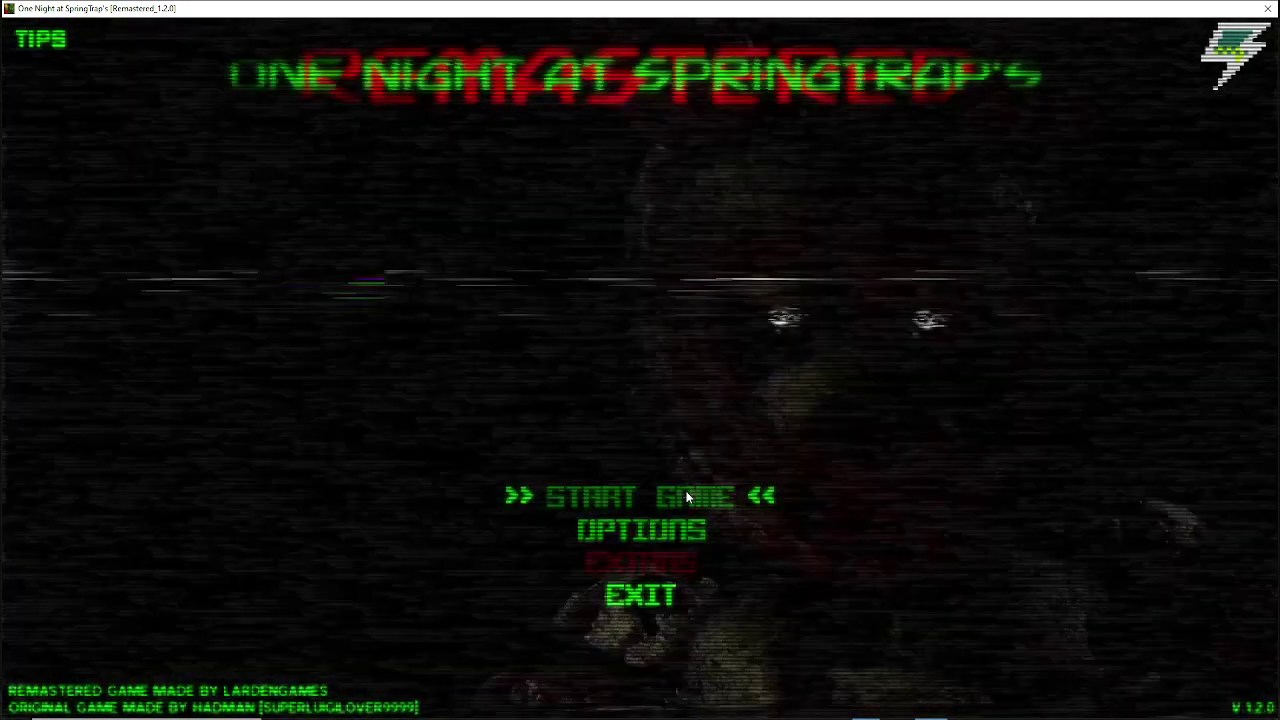
left_click(691, 493)
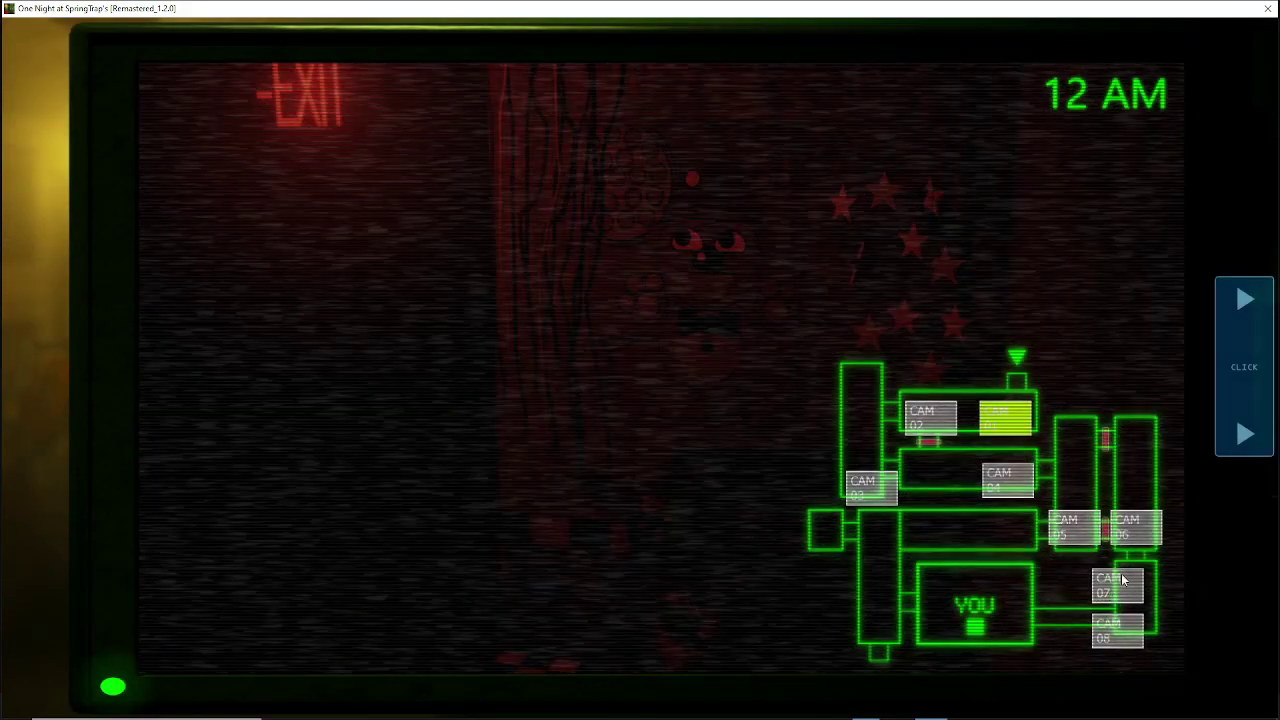
Step: Alternate CAM 07 and CAM 02, then check CAM 03 and another camera feed
left_click(1118, 582)
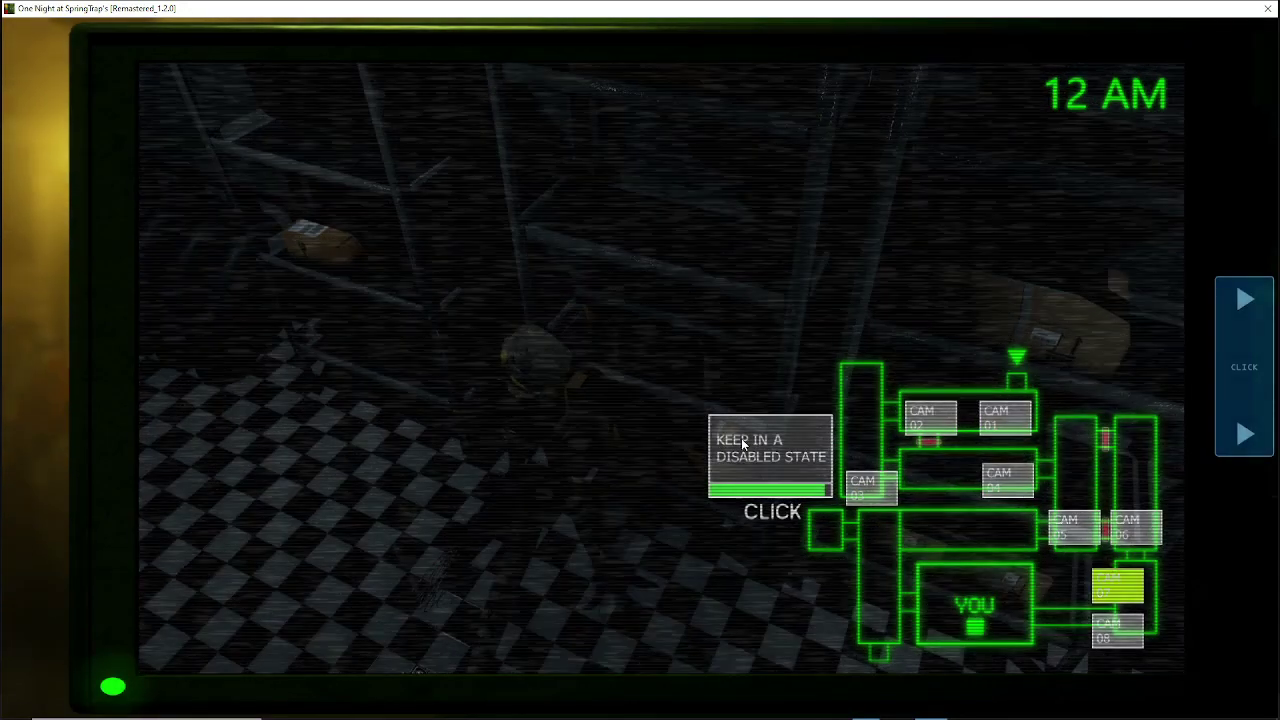
left_click(926, 421)
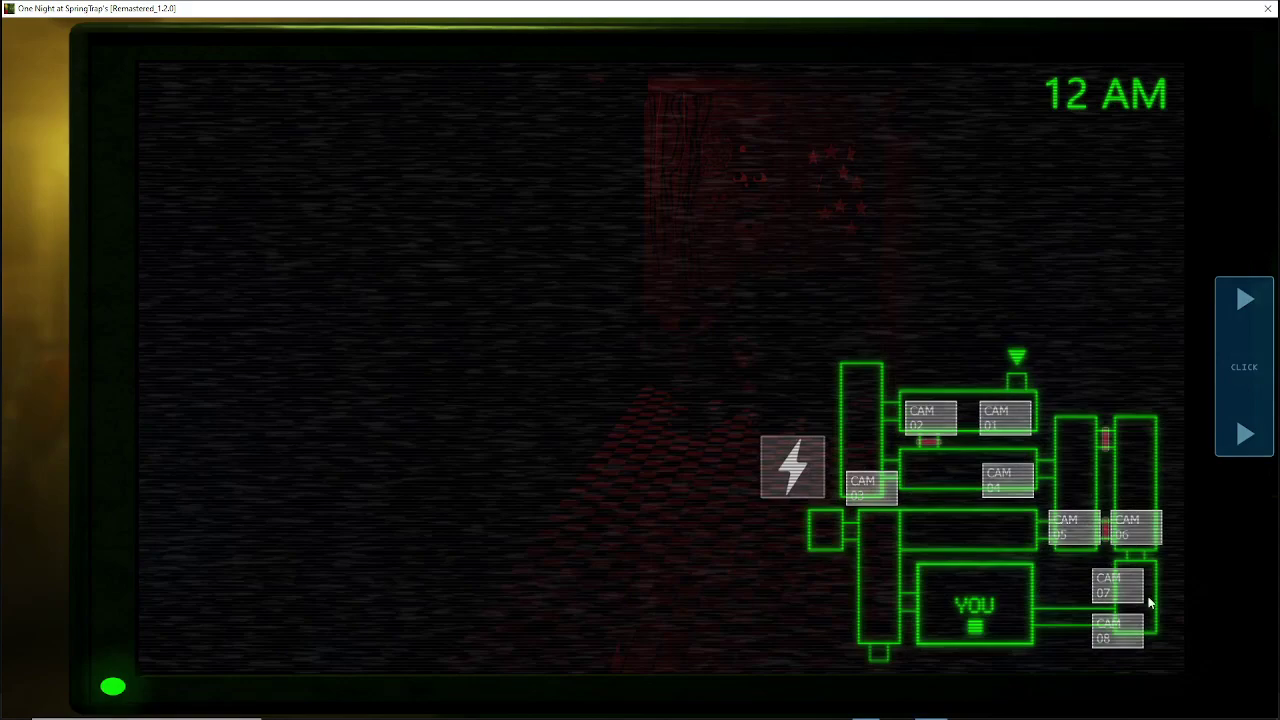
left_click(1128, 596)
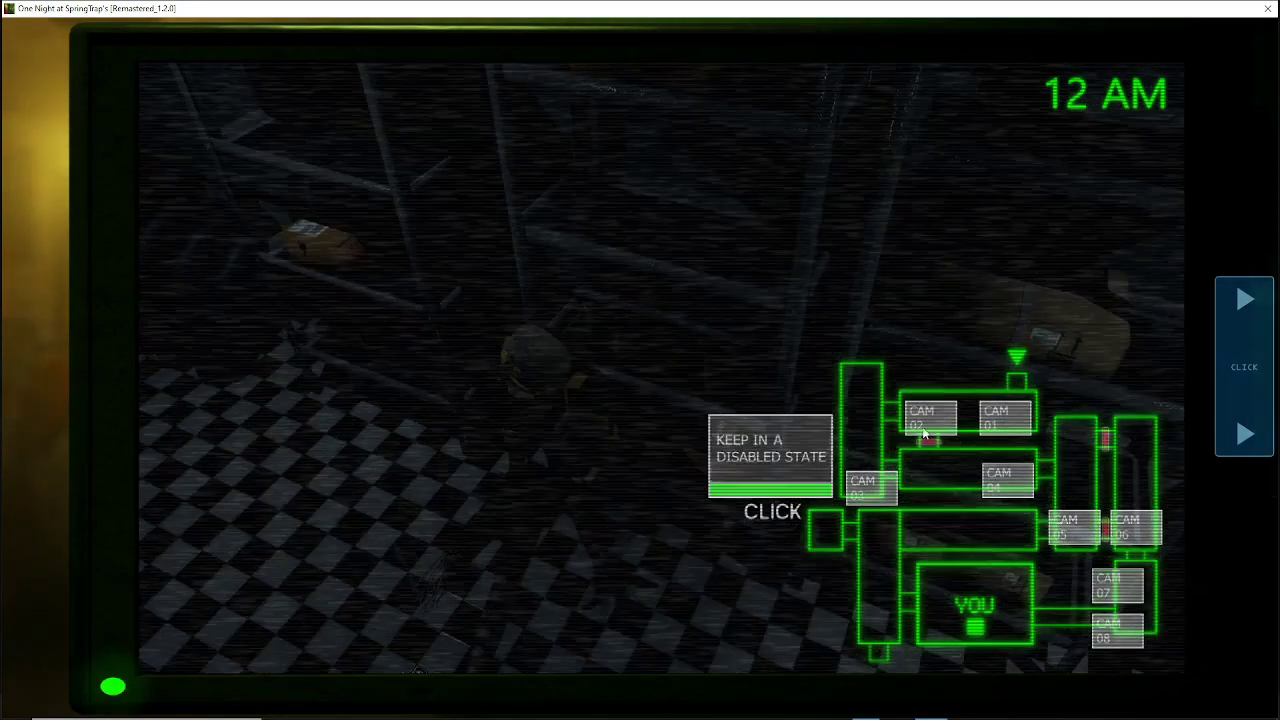
left_click(926, 421)
left_click(1125, 590)
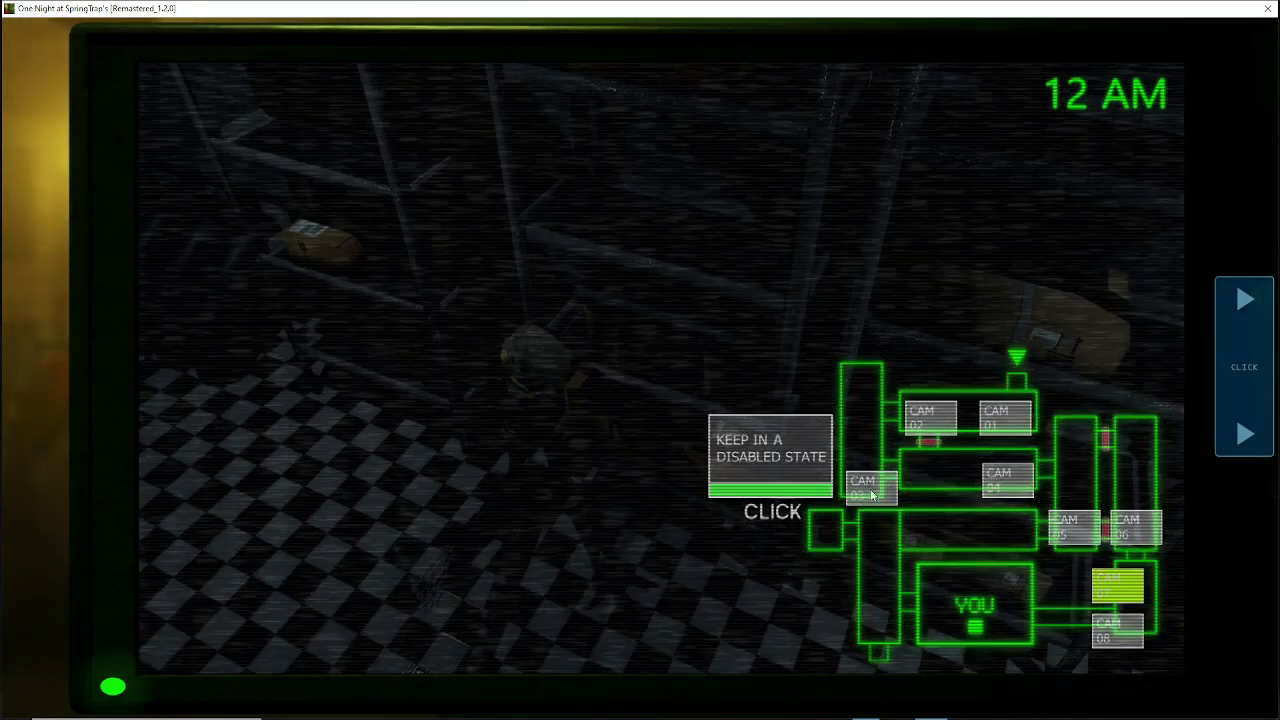
left_click(872, 494)
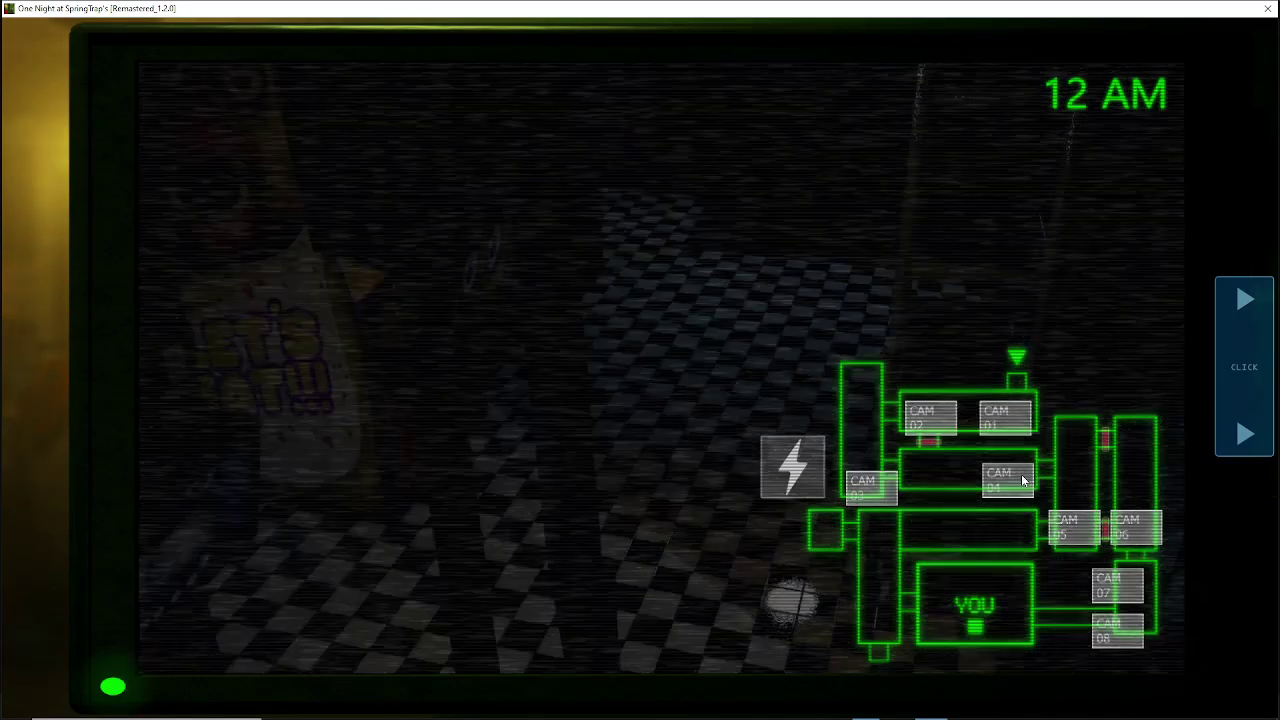
left_click(1020, 480)
Step: Keep alternating CAM 02 and CAM 07, then lower and raise the monitor
left_click(930, 418)
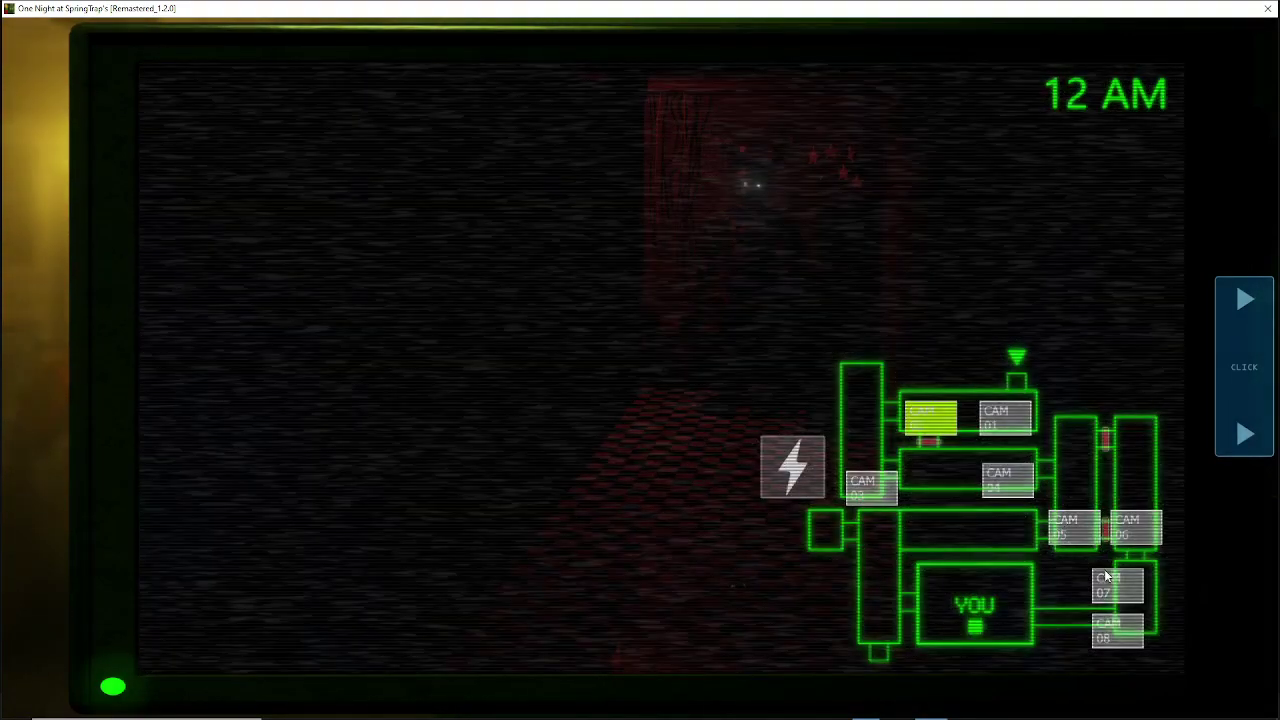
left_click(1108, 580)
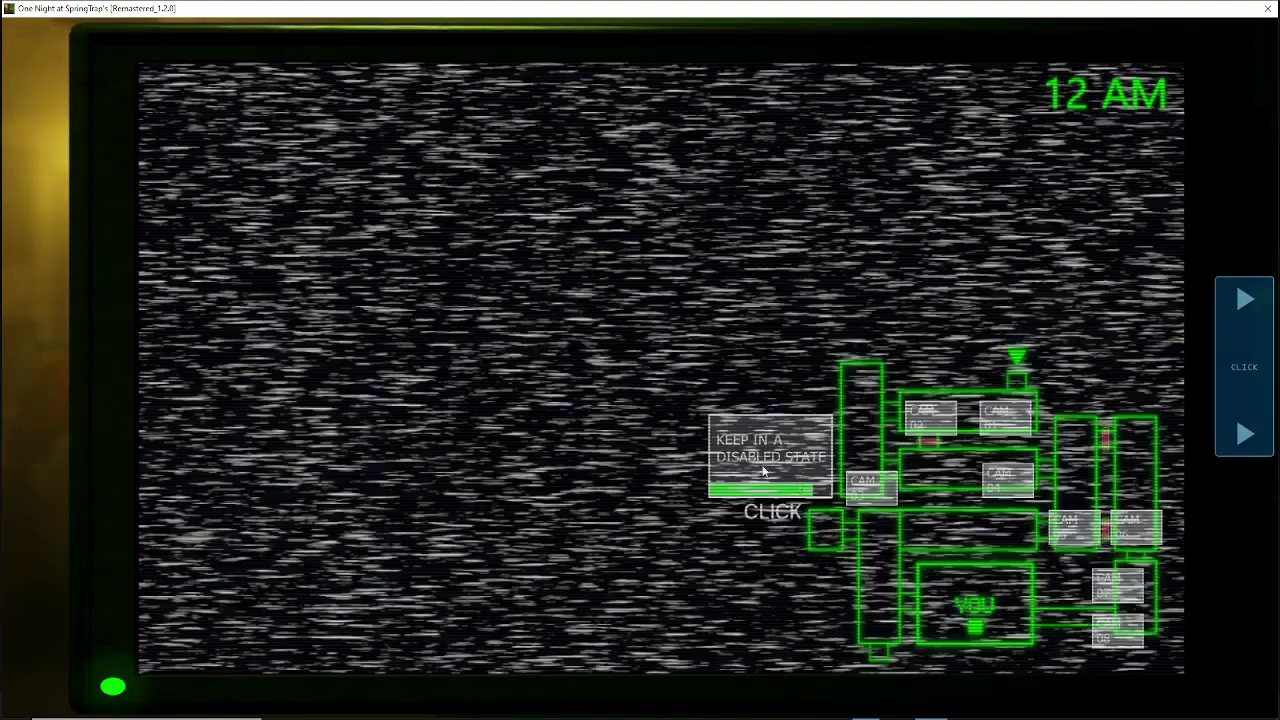
left_click(925, 418)
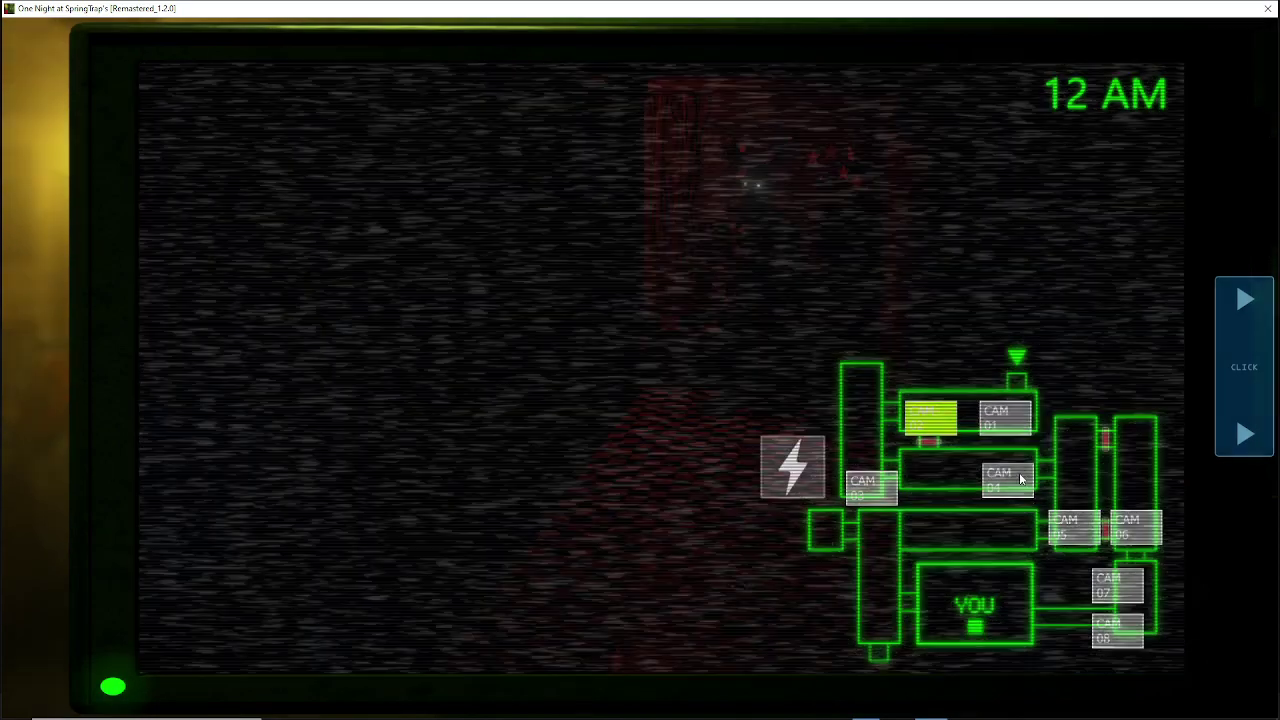
left_click(1104, 580)
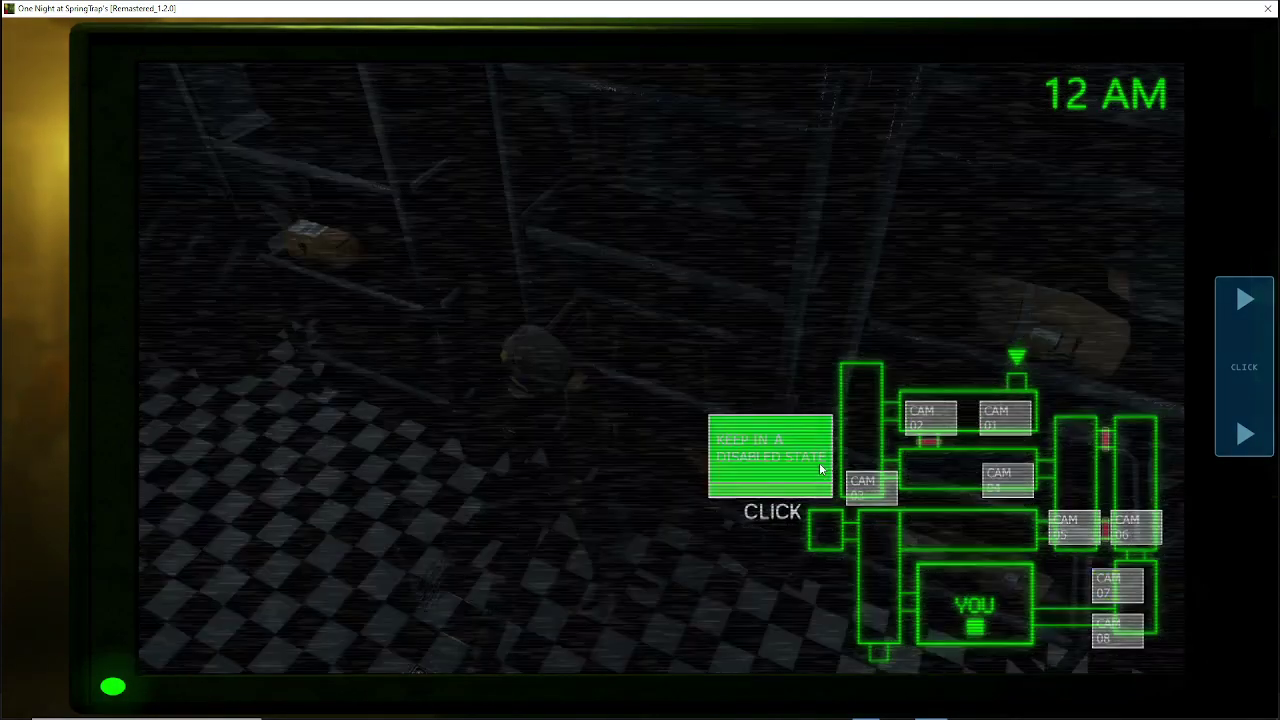
left_click(921, 425)
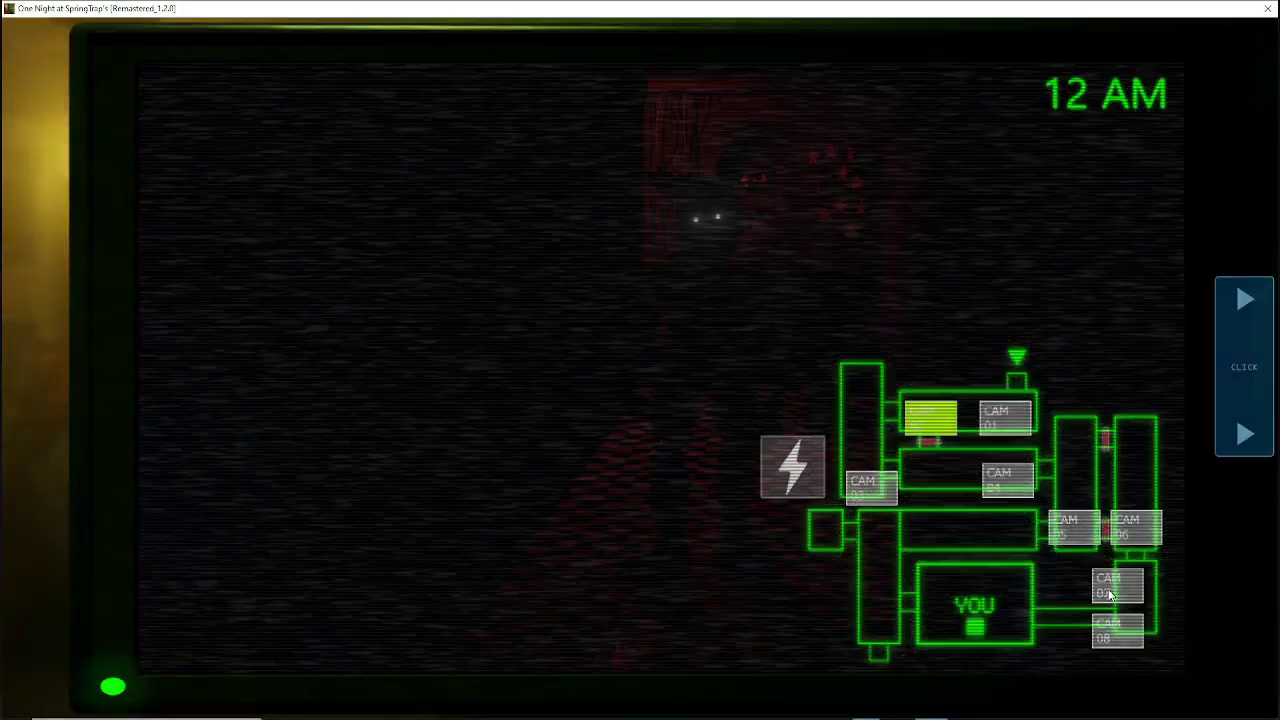
left_click(1110, 594)
left_click(1230, 370)
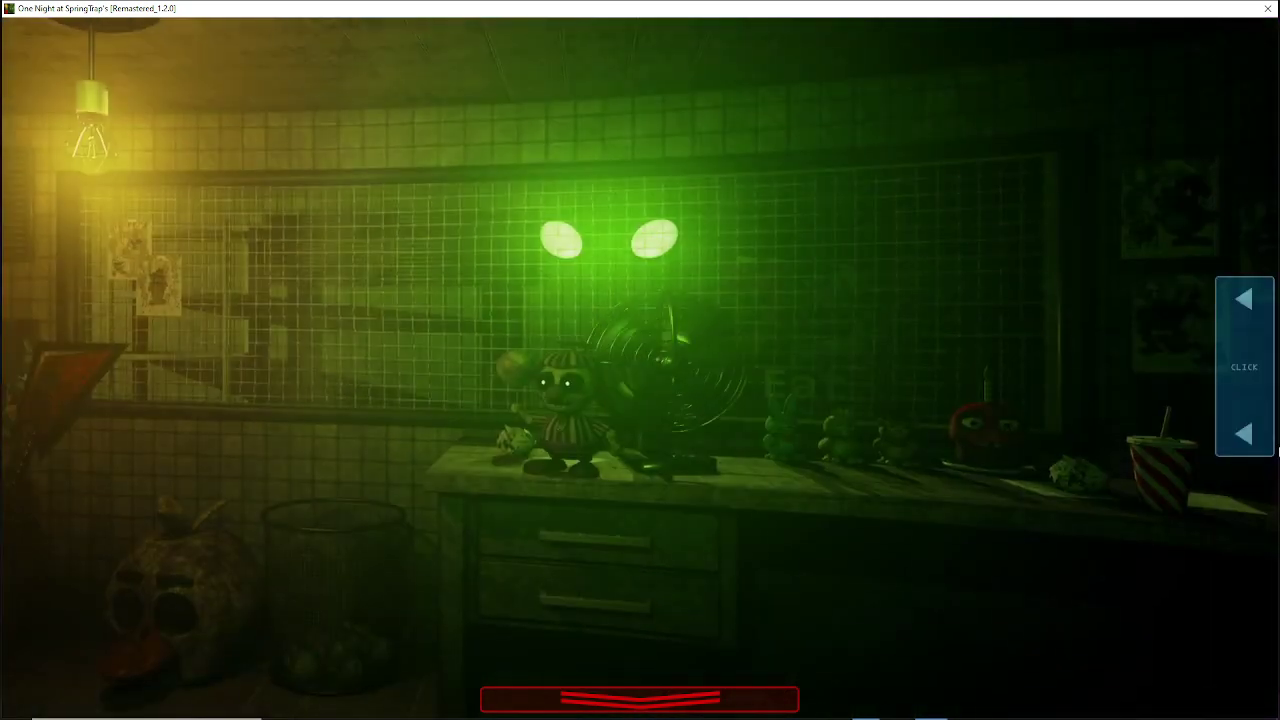
left_click(1230, 428)
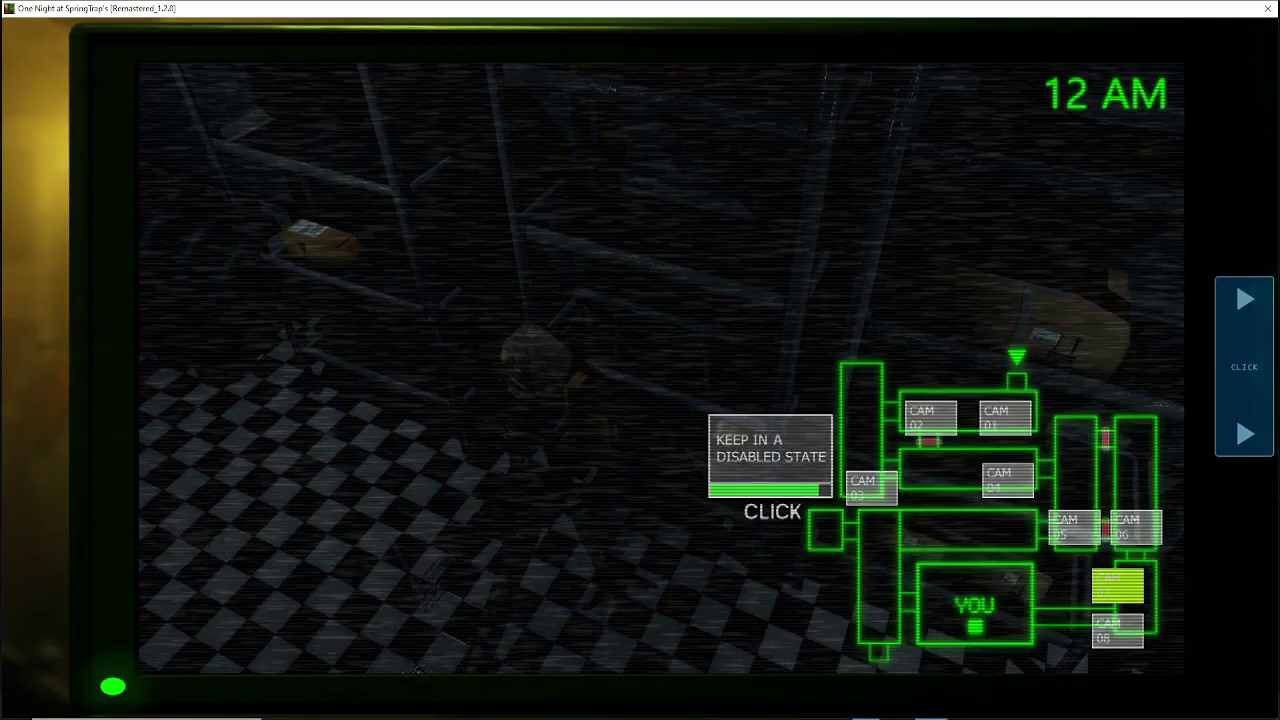
Step: Put the camera monitor away to reveal the office desk and fan
left_click(1244, 367)
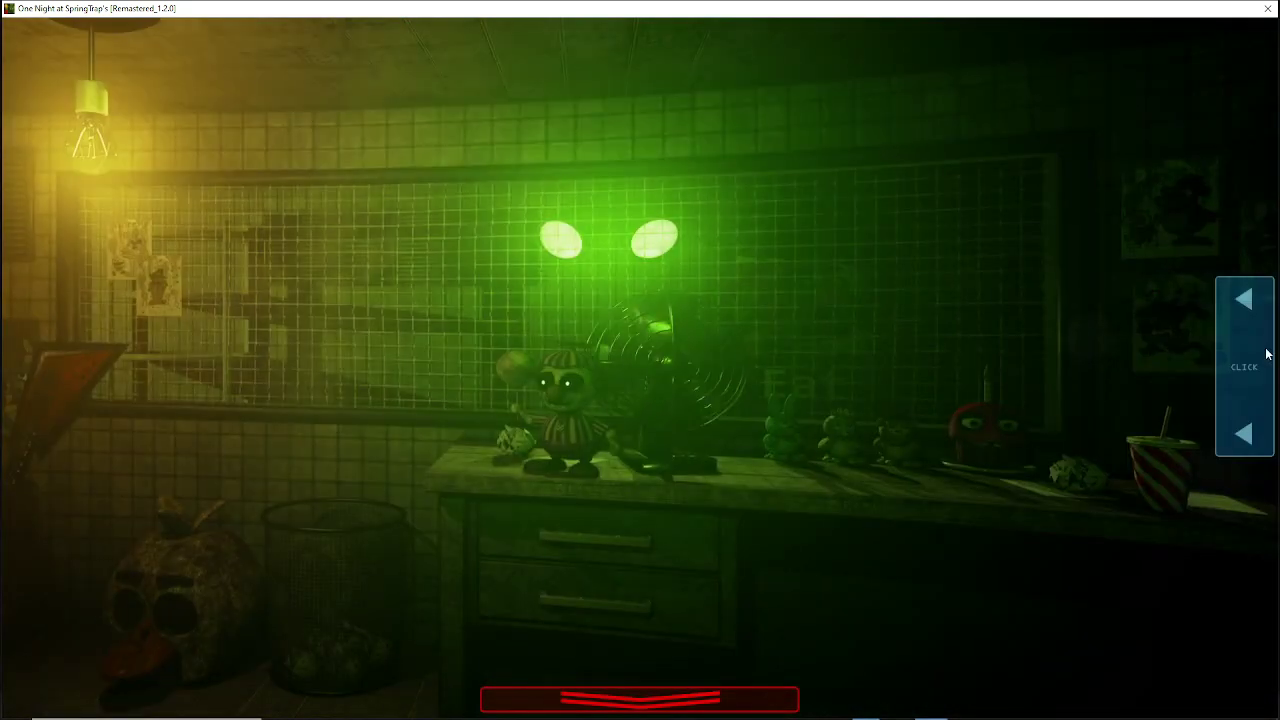
Step: Raise the monitor and switch between CAM 07 and CAM 02, holding CAM 07 disabled
left_click(1266, 354)
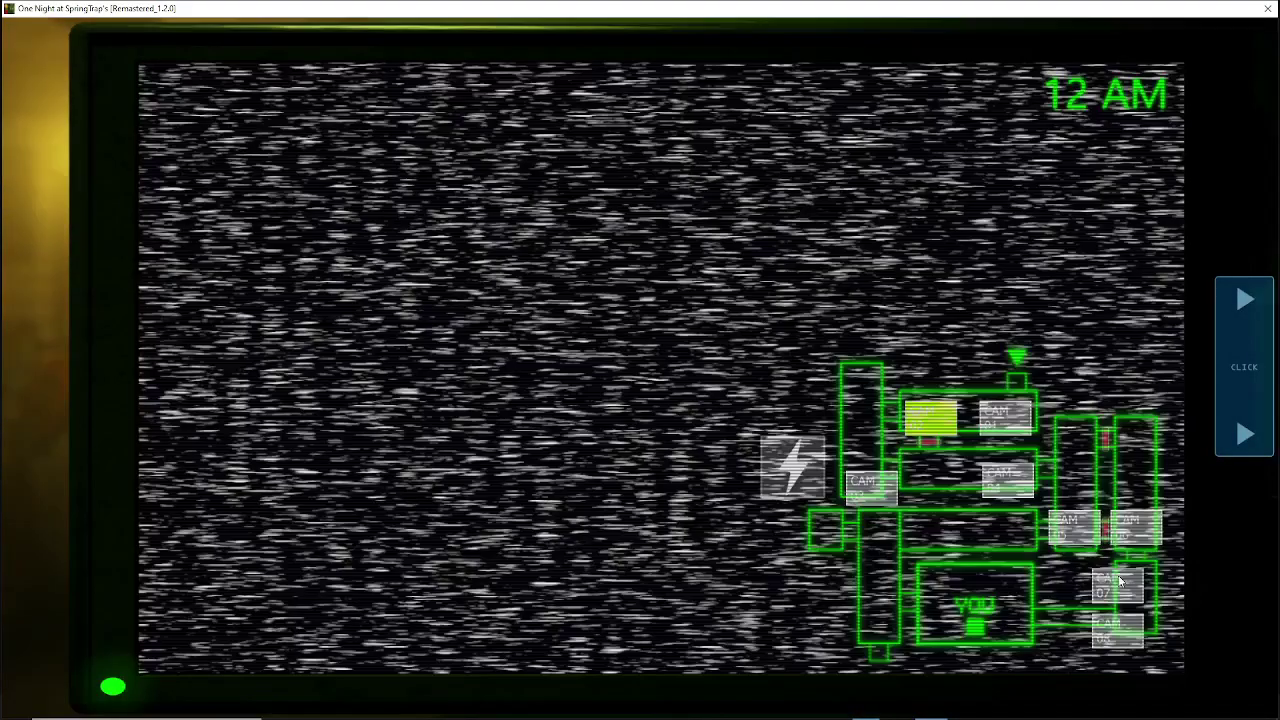
left_click(1120, 583)
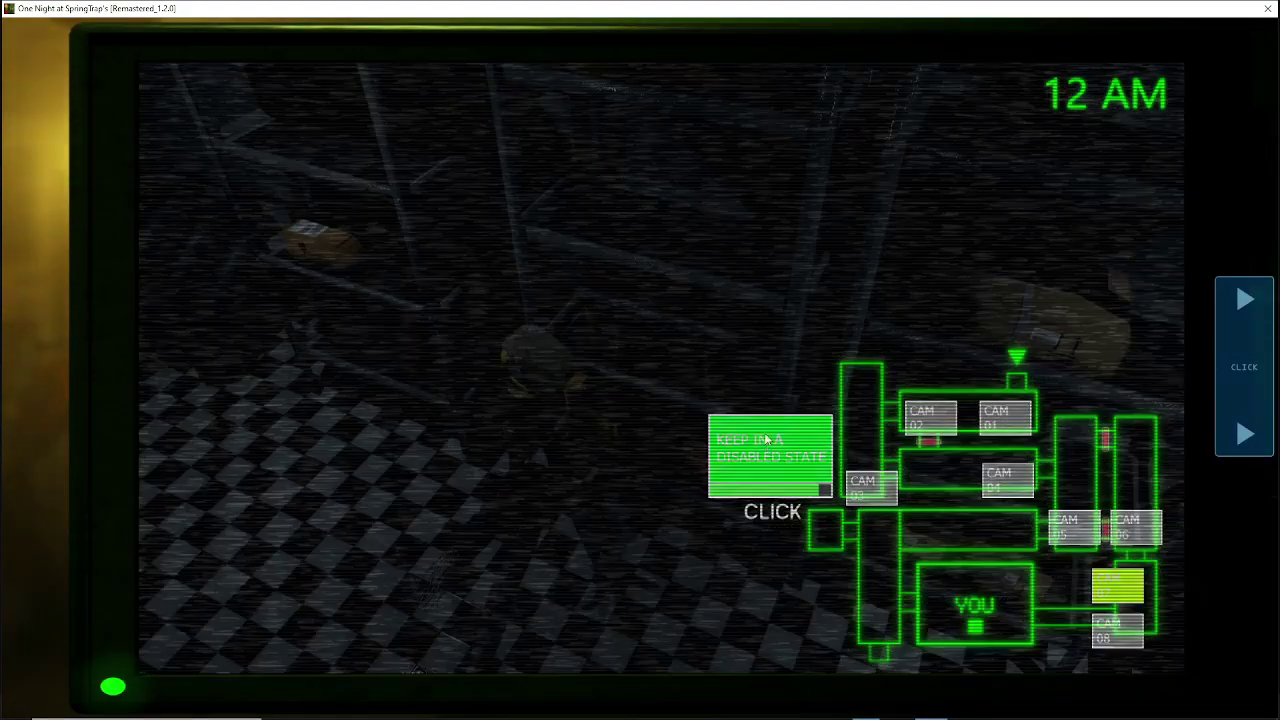
left_click(938, 412)
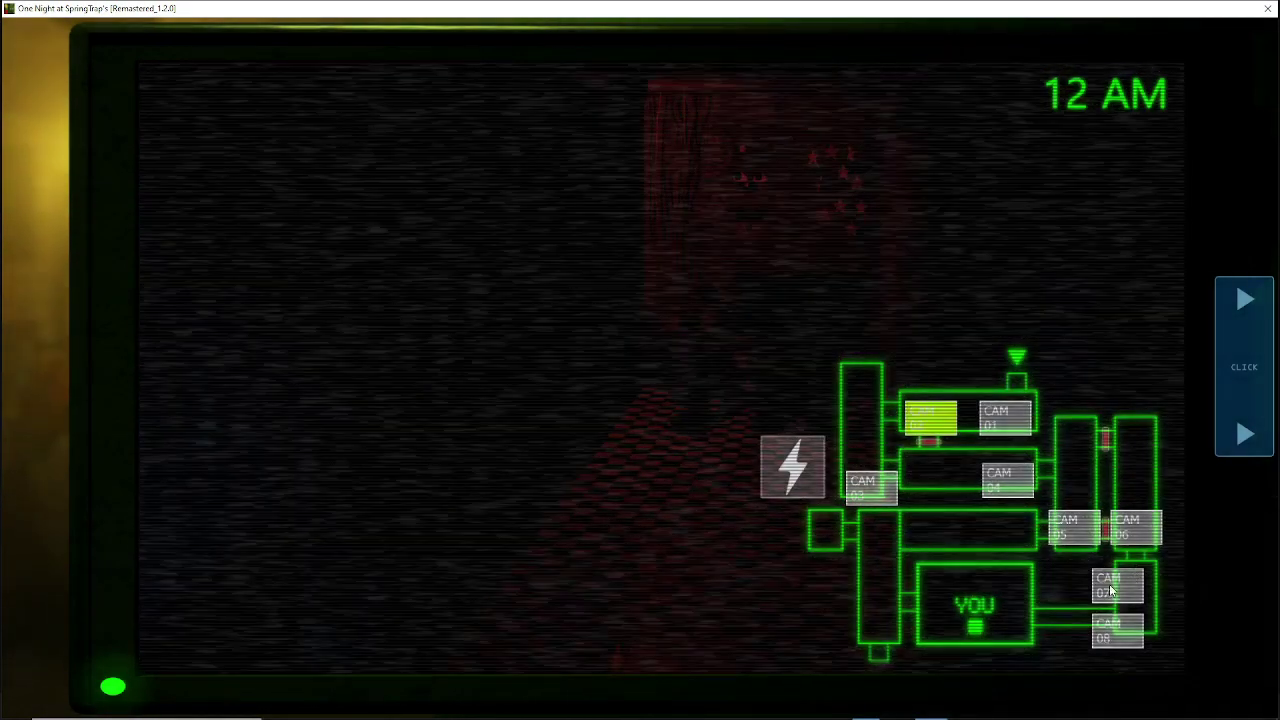
left_click(1109, 584)
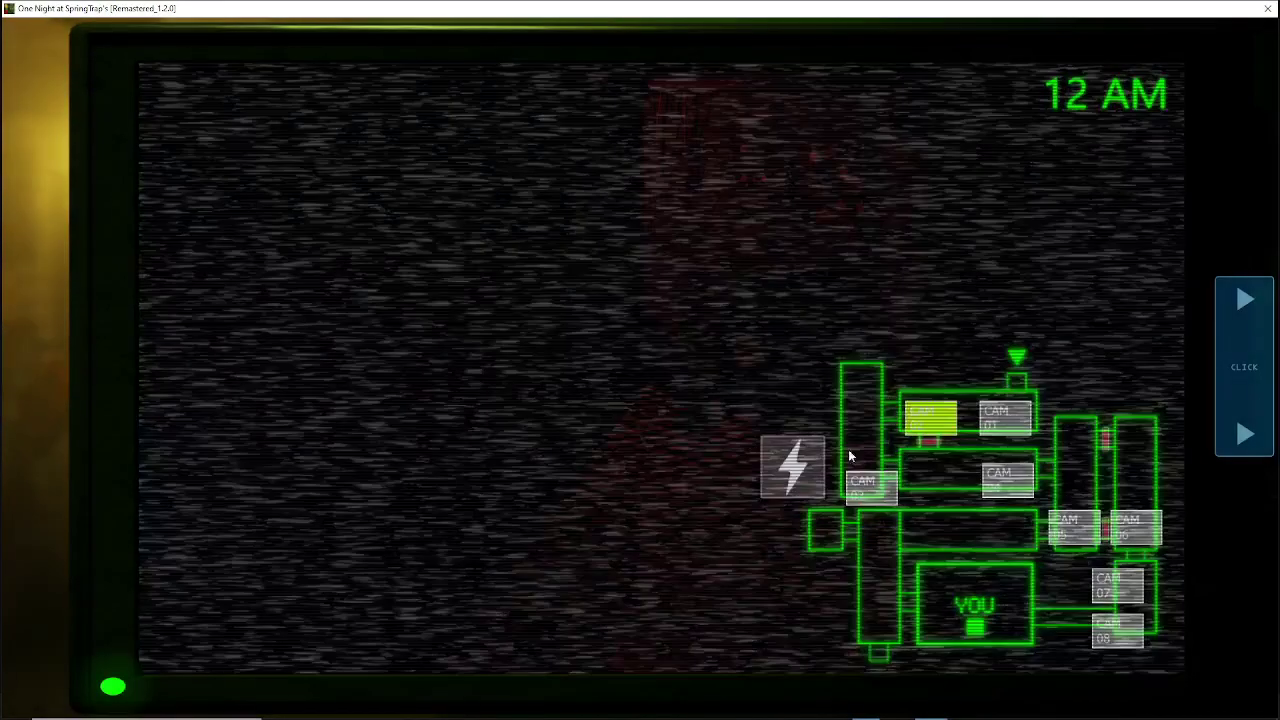
left_click(1117, 585)
left_click(790, 432)
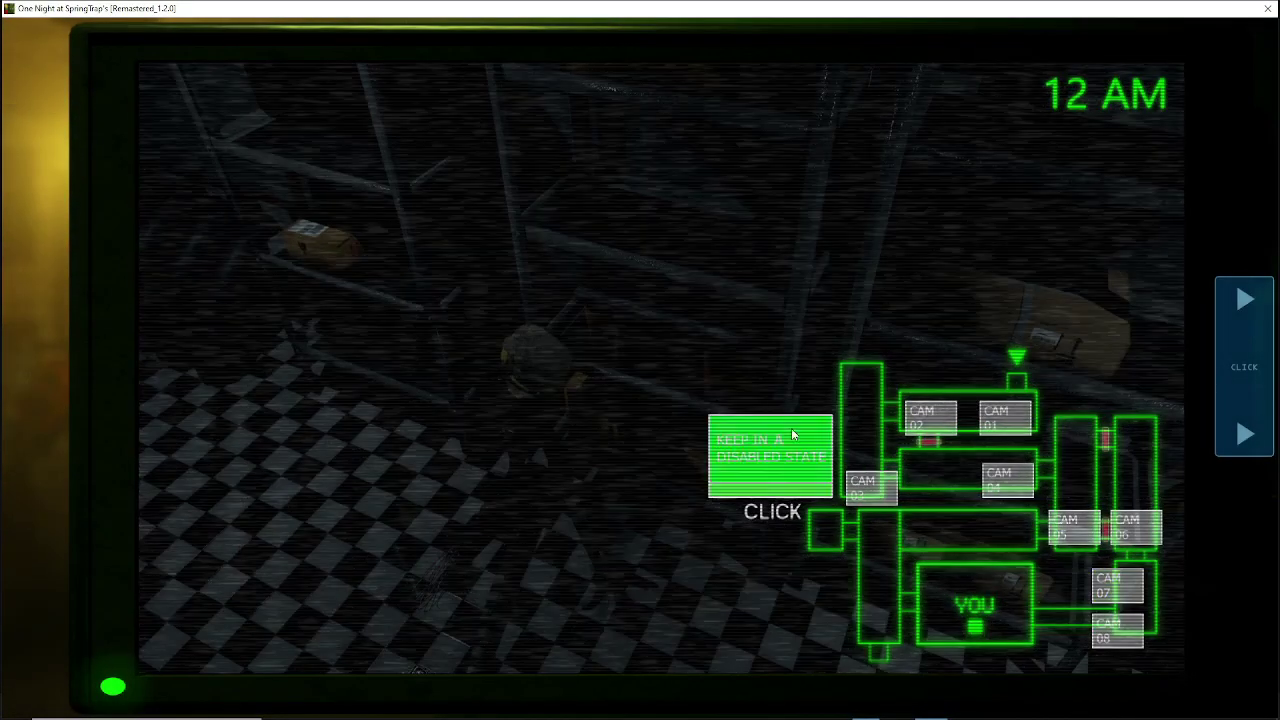
Step: Rapidly flick between CAM 02 and CAM 07, holding CAM 07 disabled again
left_click(953, 426)
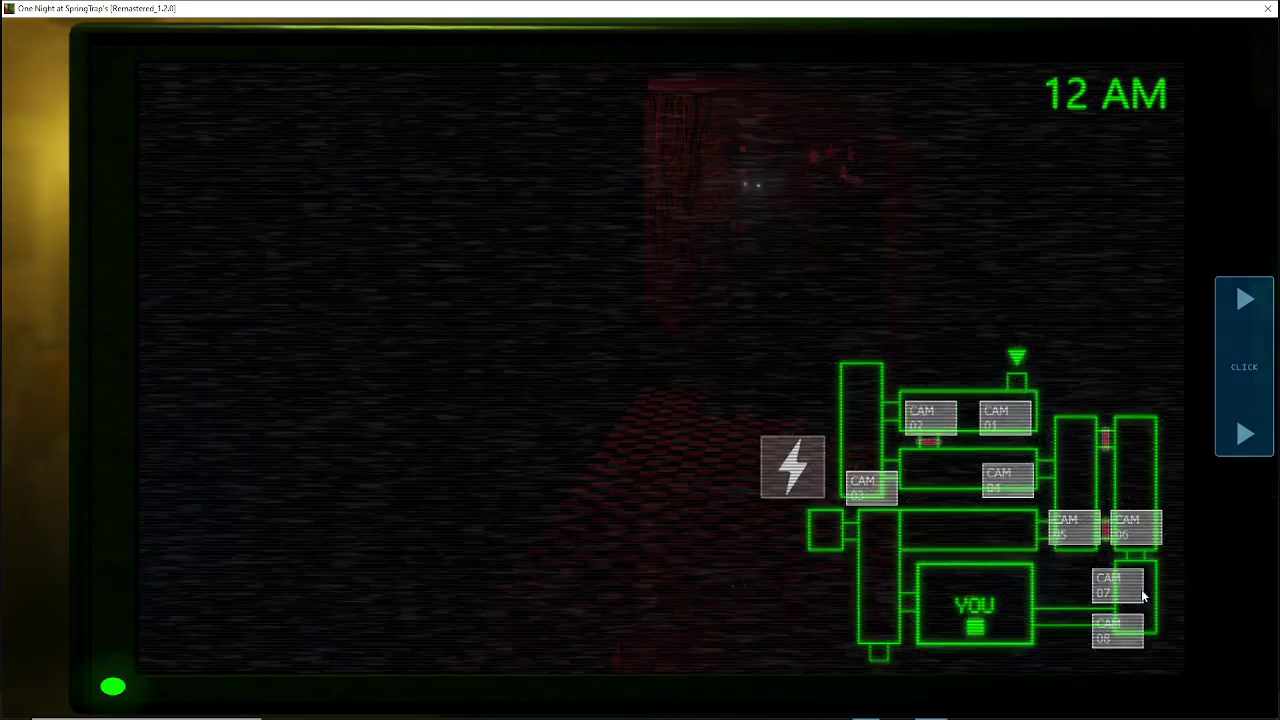
left_click(1117, 586)
left_click(790, 455)
left_click(930, 417)
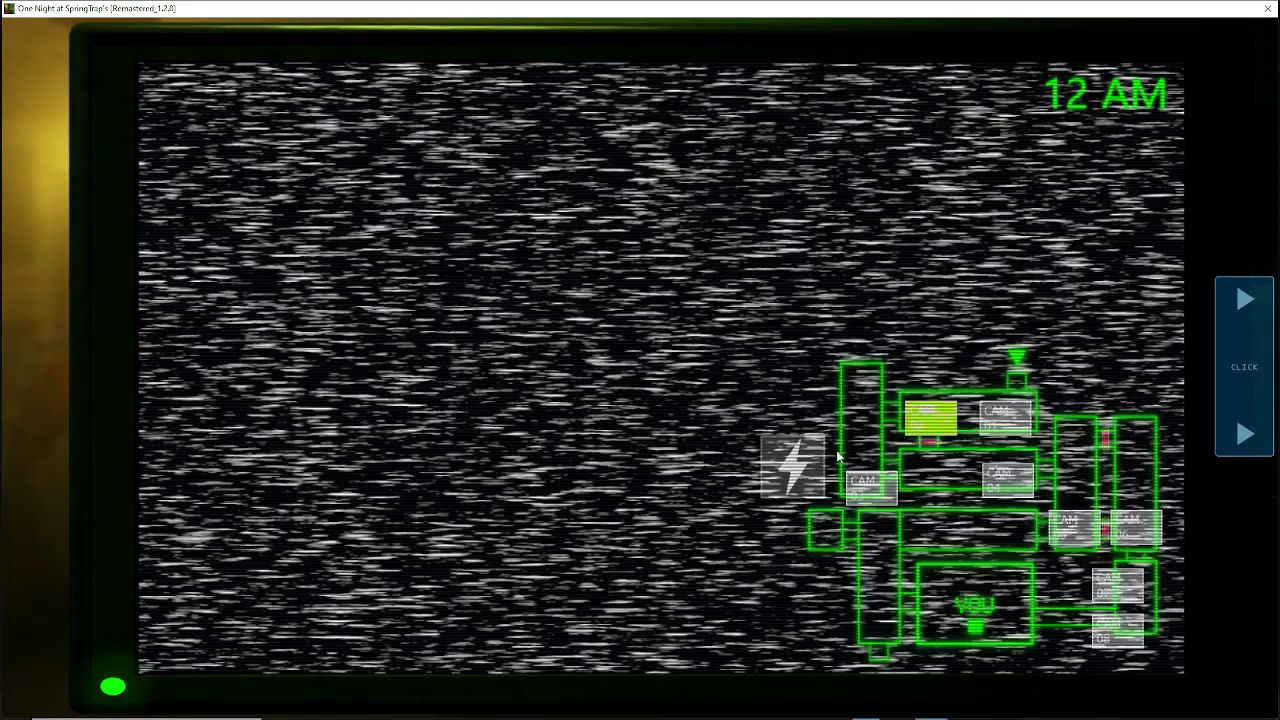
left_click(1117, 585)
left_click(757, 438)
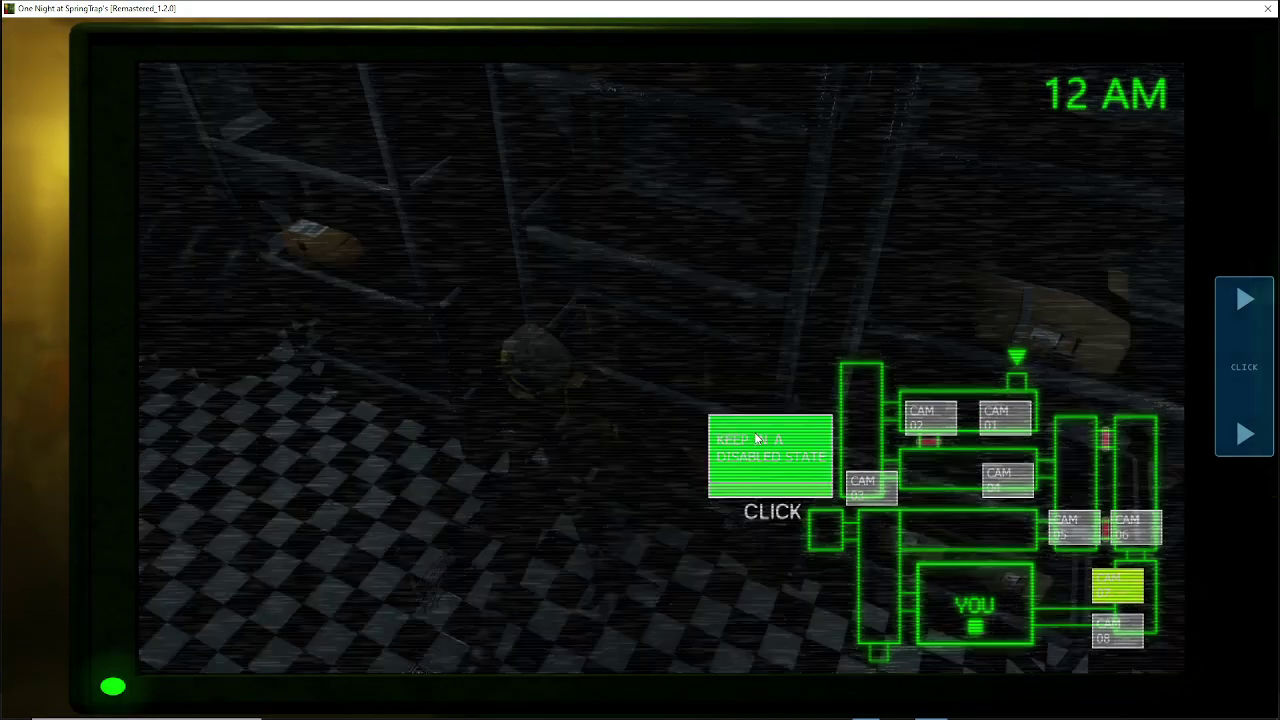
left_click(926, 420)
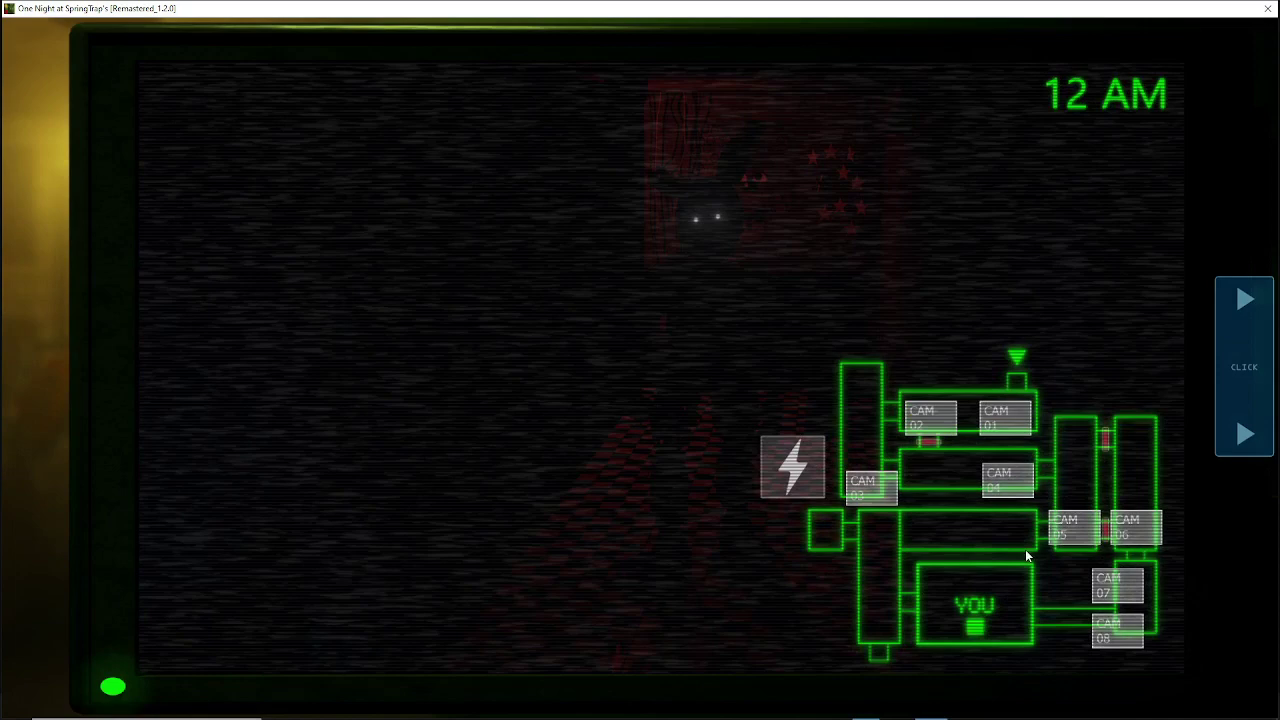
Step: Lower the monitor, raise it once more, then lower it again
left_click(1232, 450)
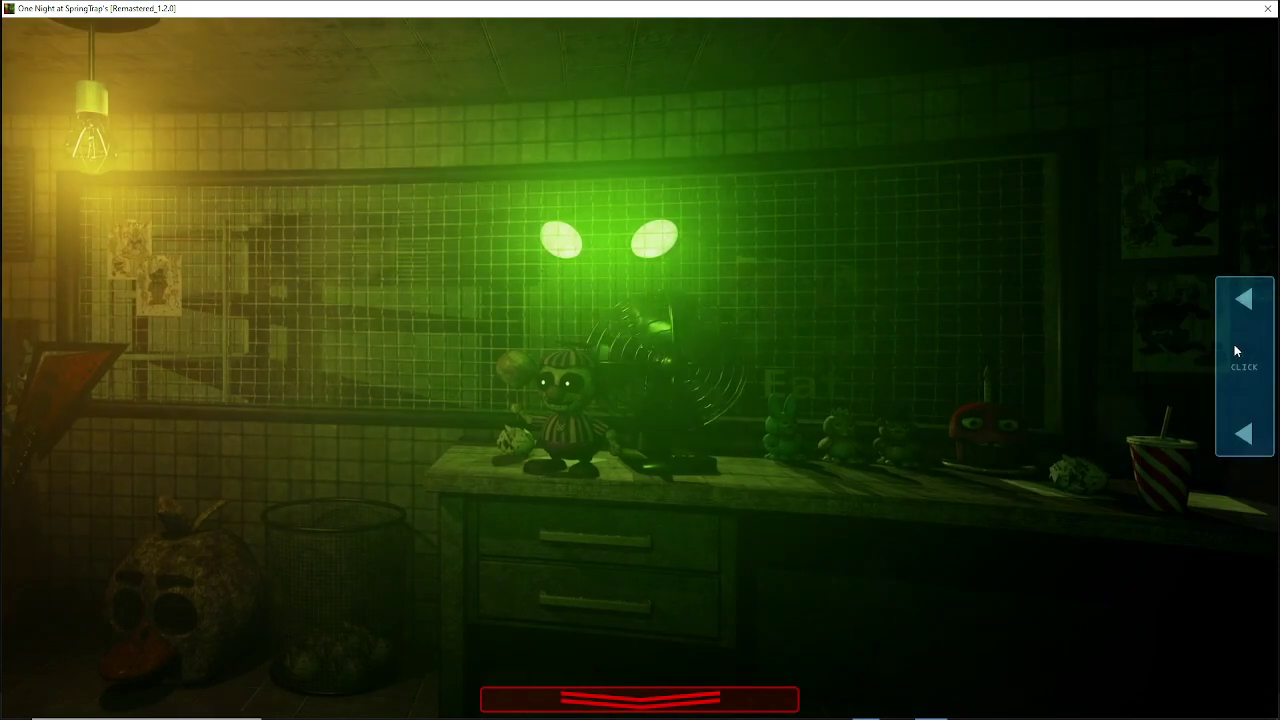
left_click(1233, 344)
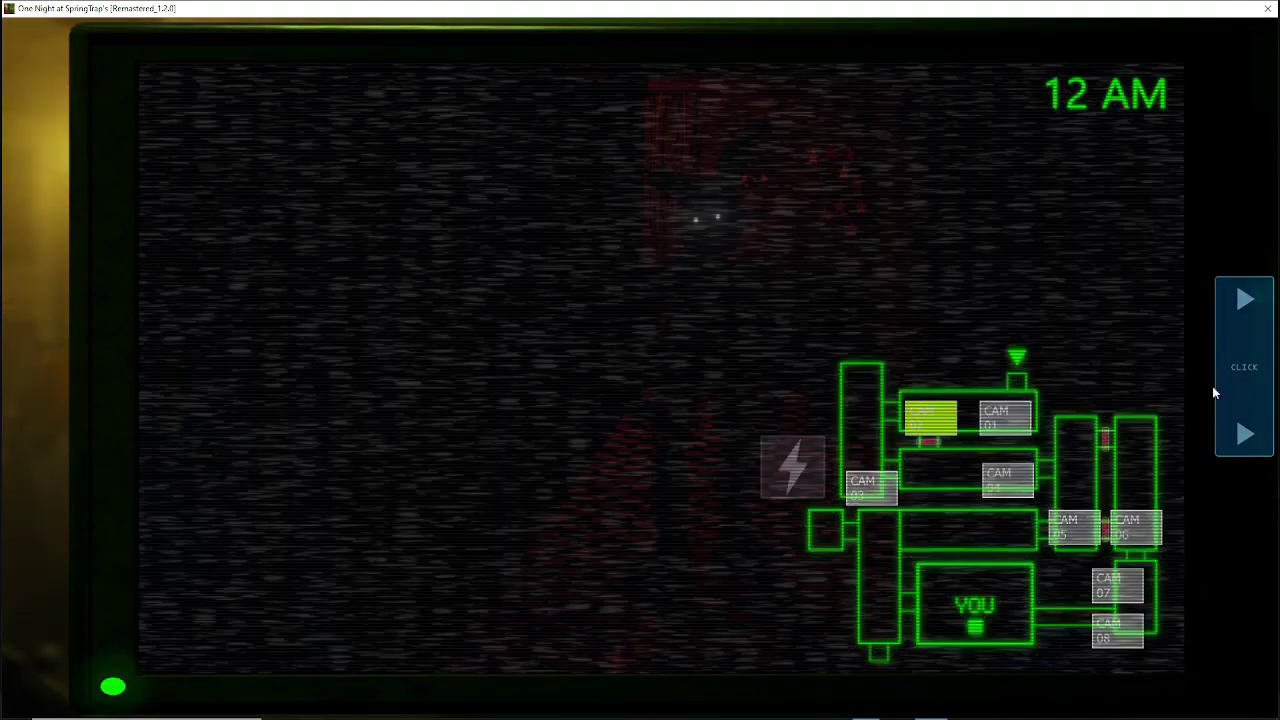
left_click(1221, 405)
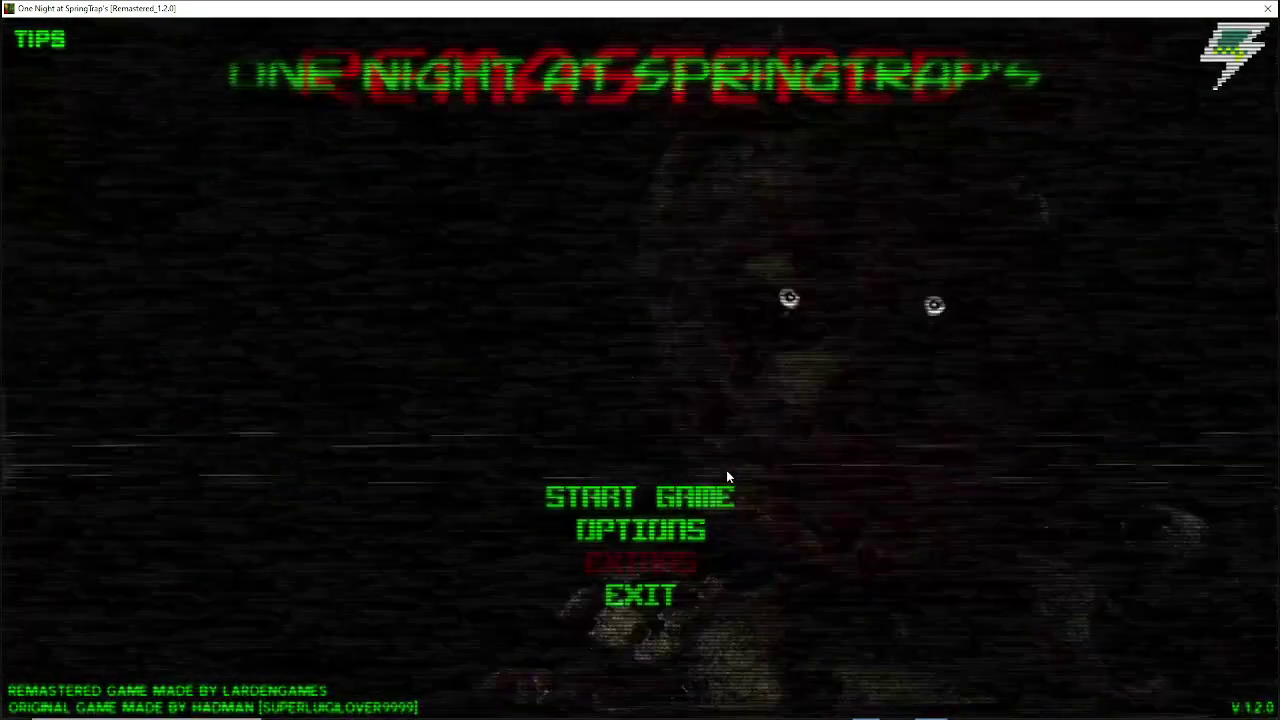
Step: Start another night with START GAME after the Game Over
left_click(692, 496)
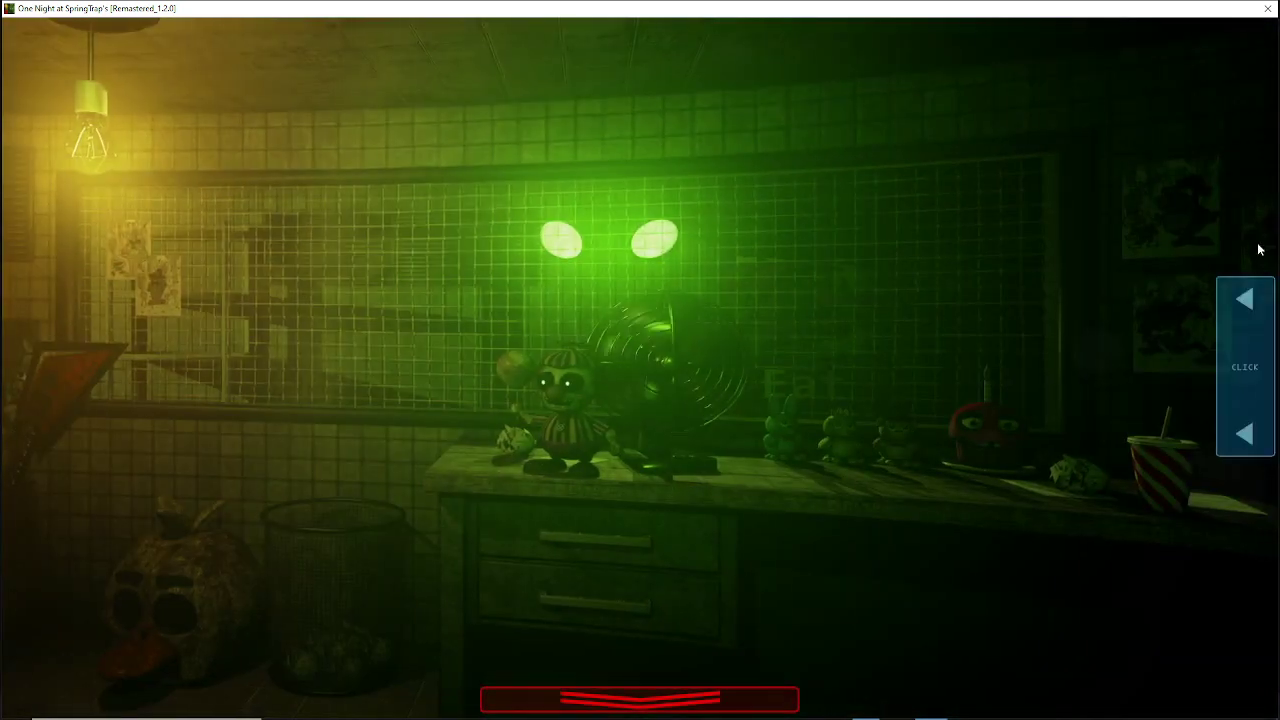
Step: Raise the monitor, check CAM 02, and start holding CAM 07 disabled
left_click(1250, 370)
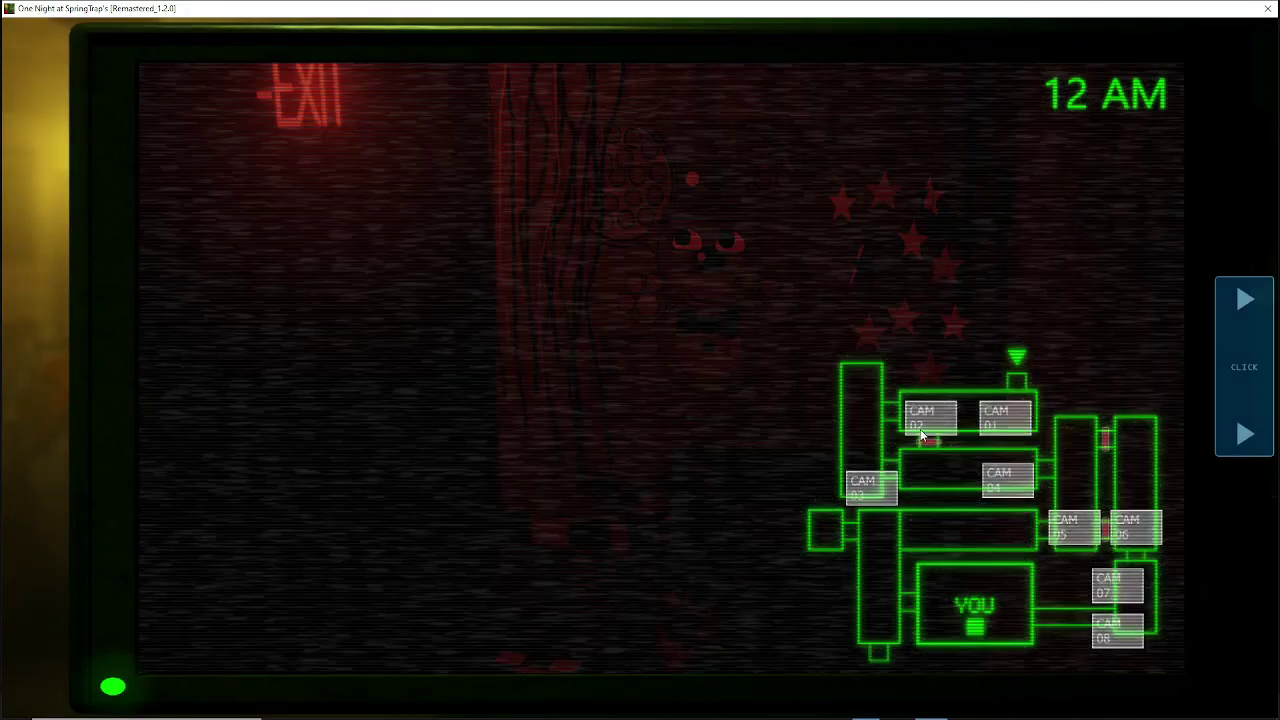
left_click(931, 417)
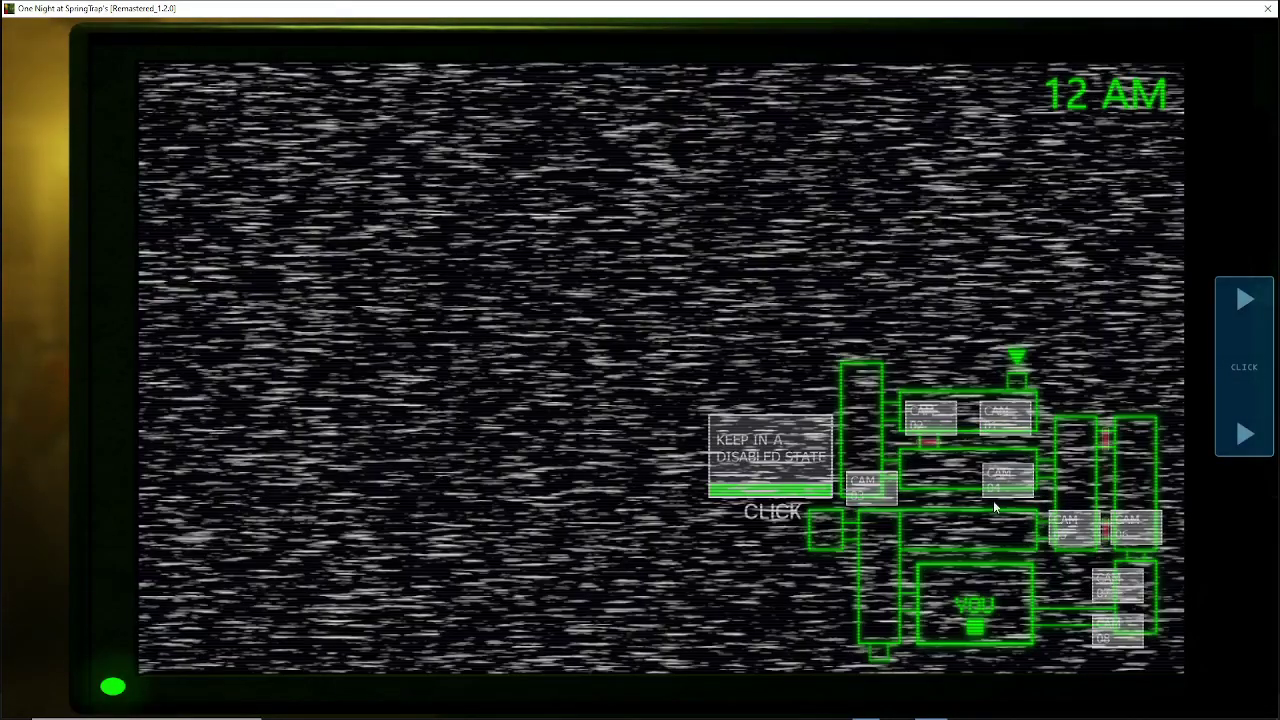
left_click(806, 432)
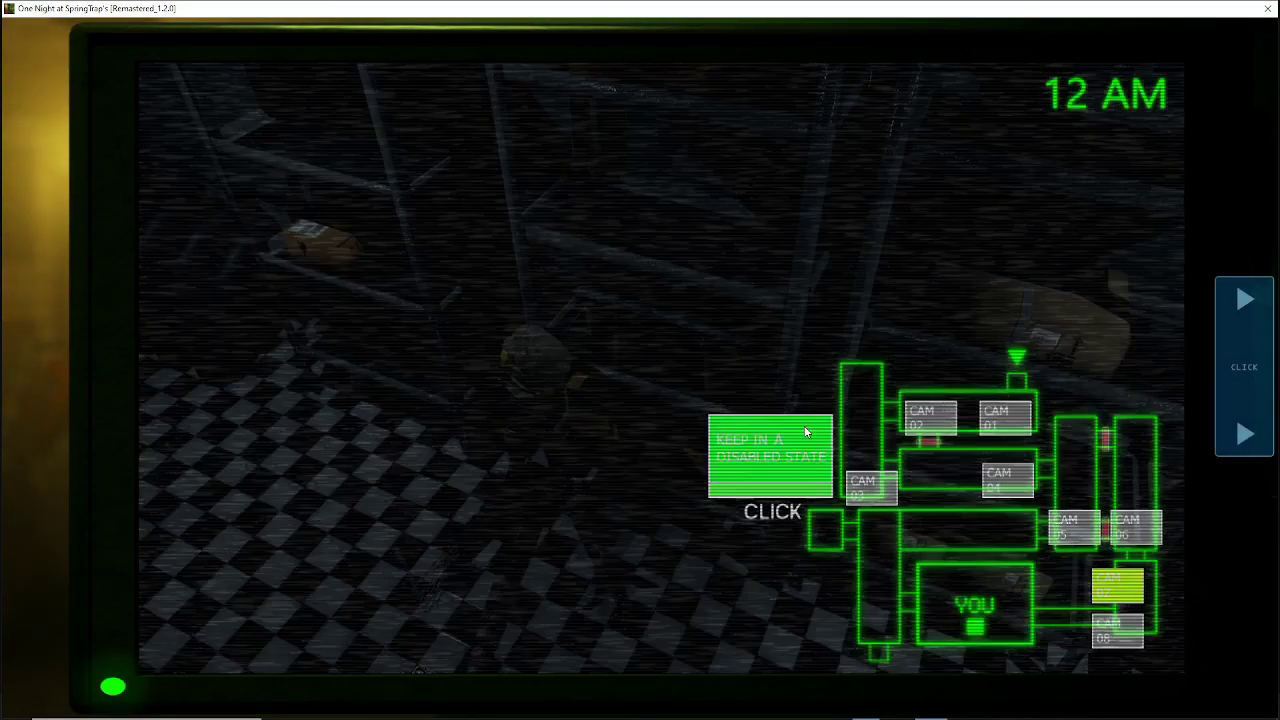
left_click(924, 412)
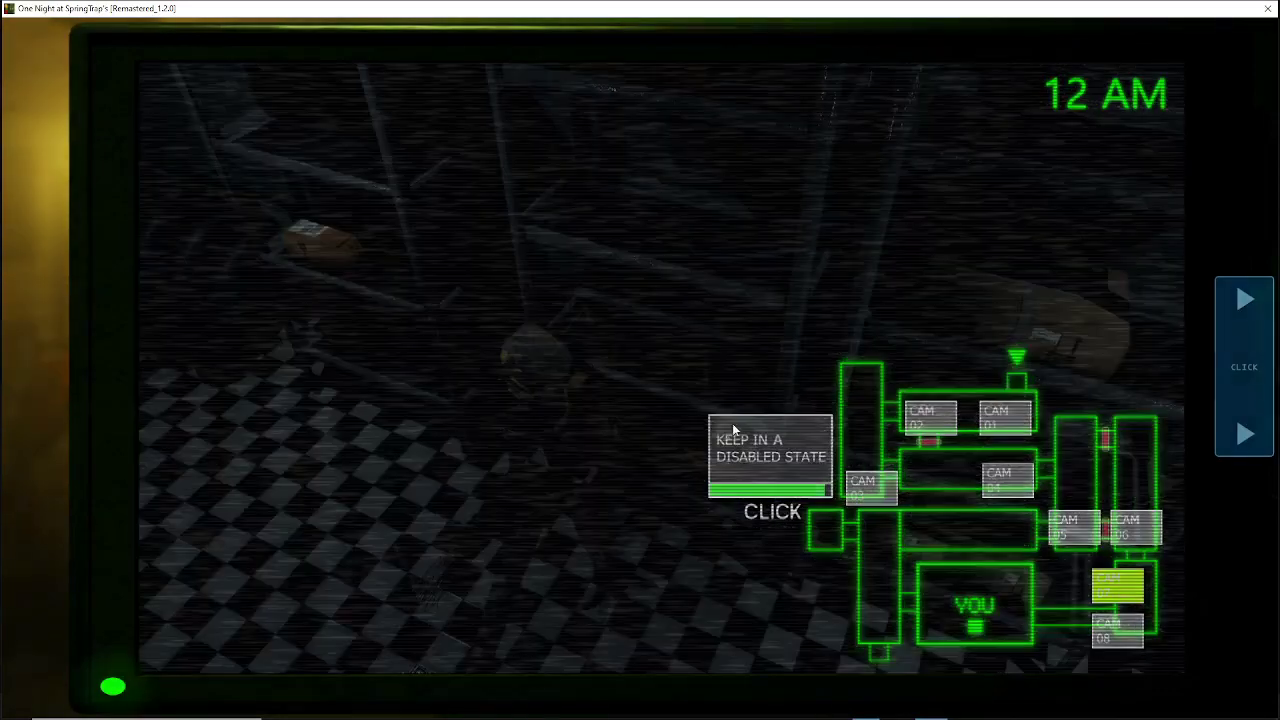
left_click(926, 420)
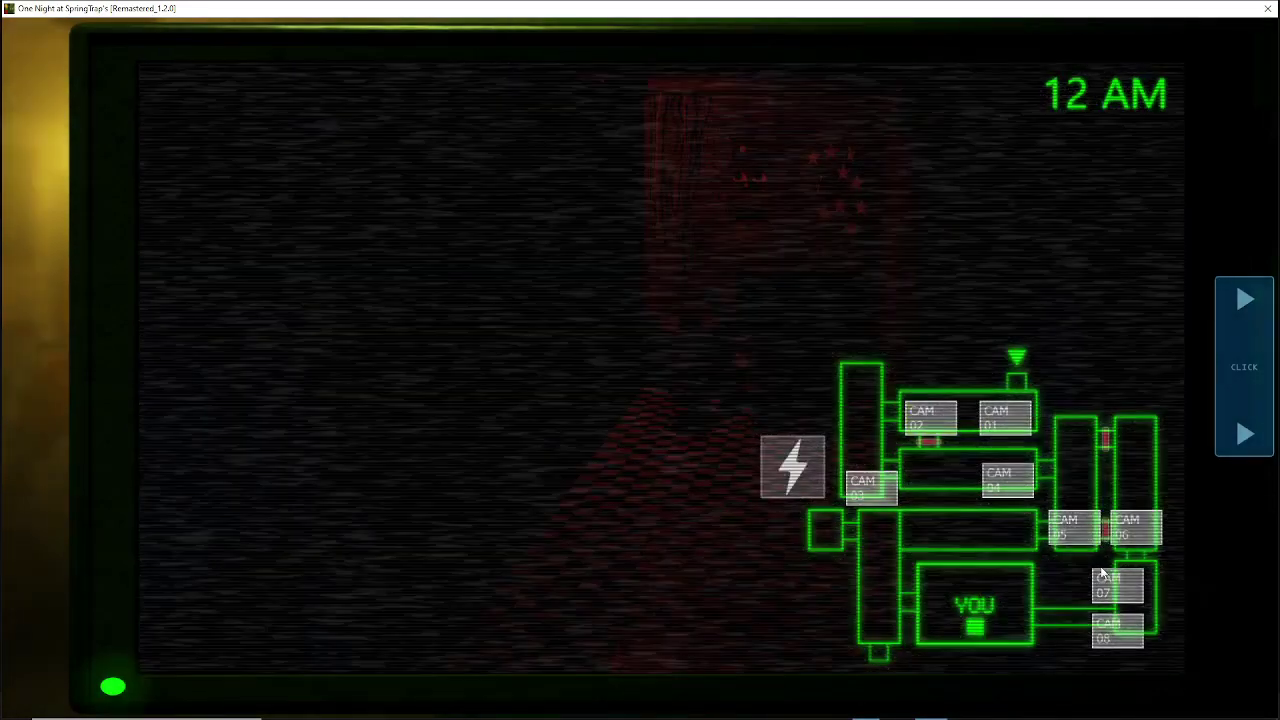
left_click(1097, 590)
left_click(778, 440)
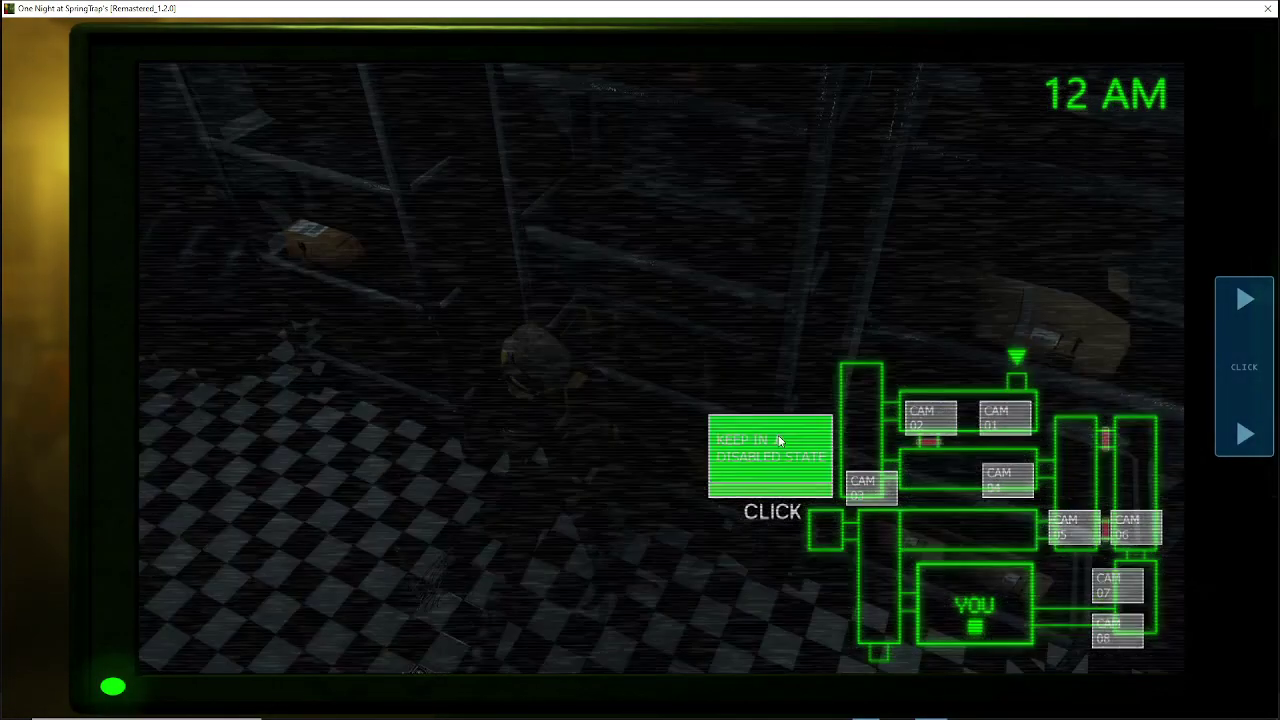
Step: Toggle rapidly between CAM 02 and CAM 07 with CAM 07 held disabled, then lower the monitor
left_click(952, 422)
left_click(1105, 585)
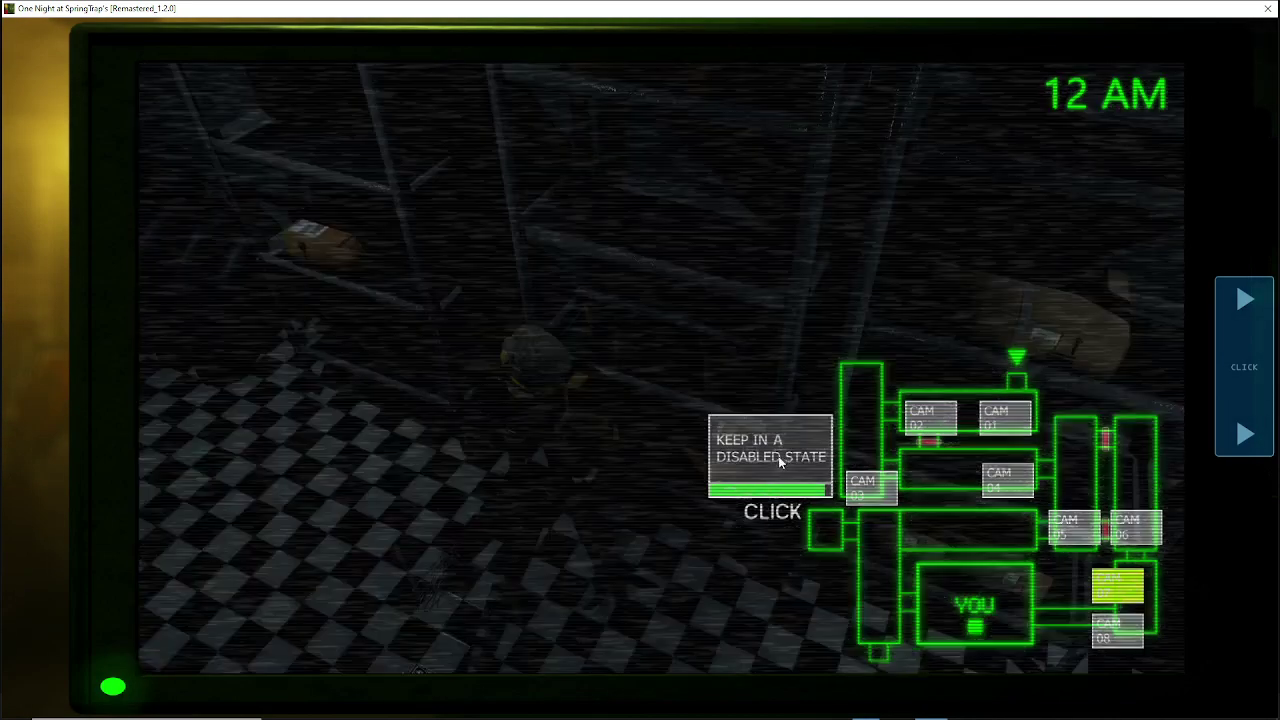
left_click(930, 420)
left_click(1125, 590)
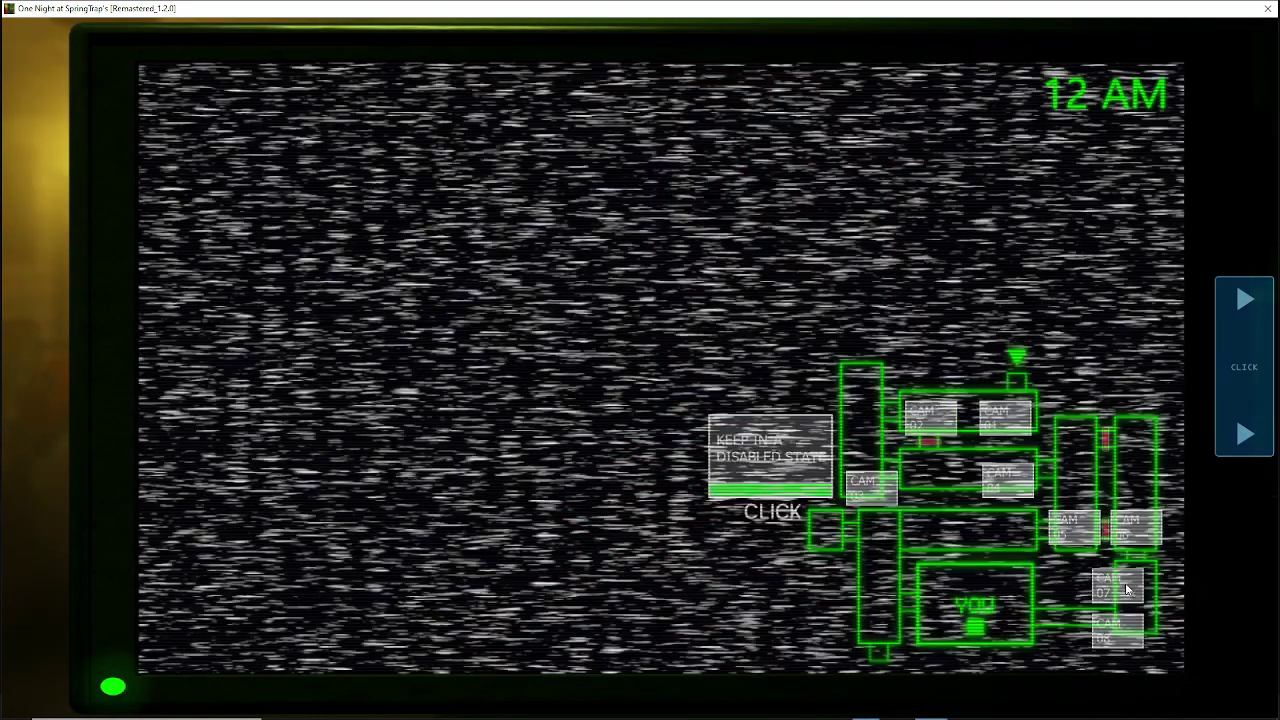
left_click(805, 455)
left_click(953, 428)
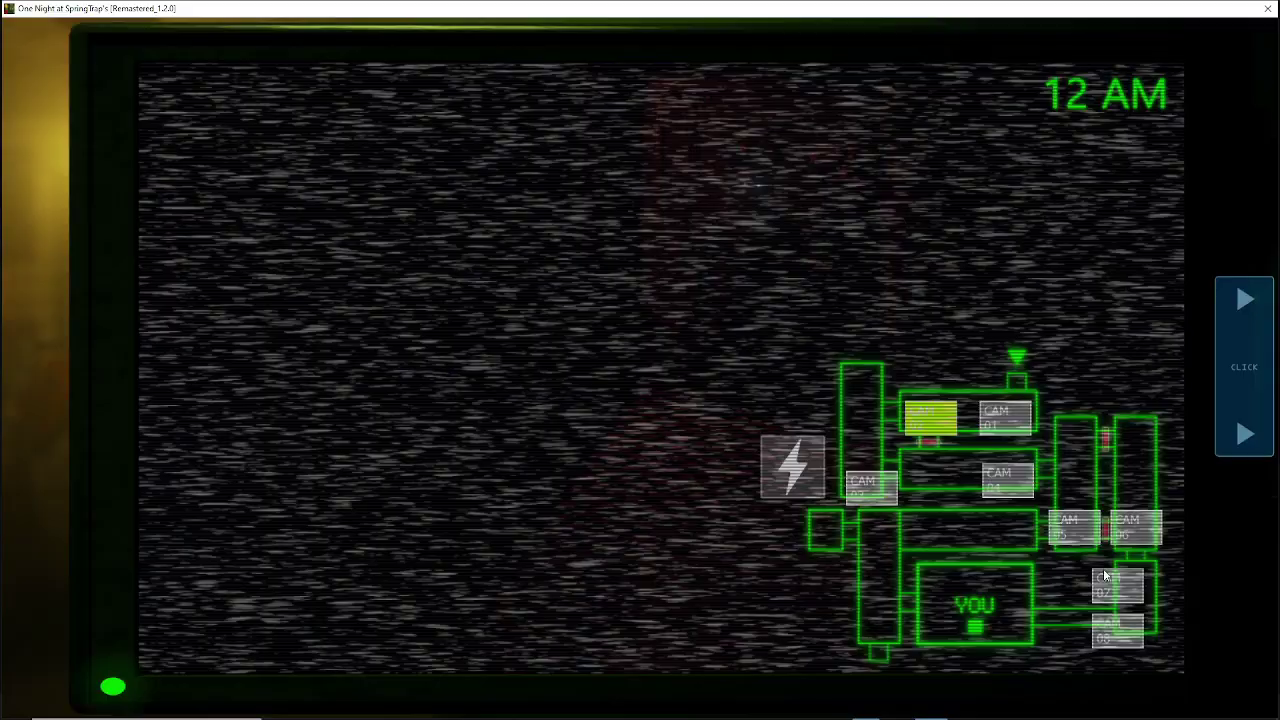
left_click(1118, 585)
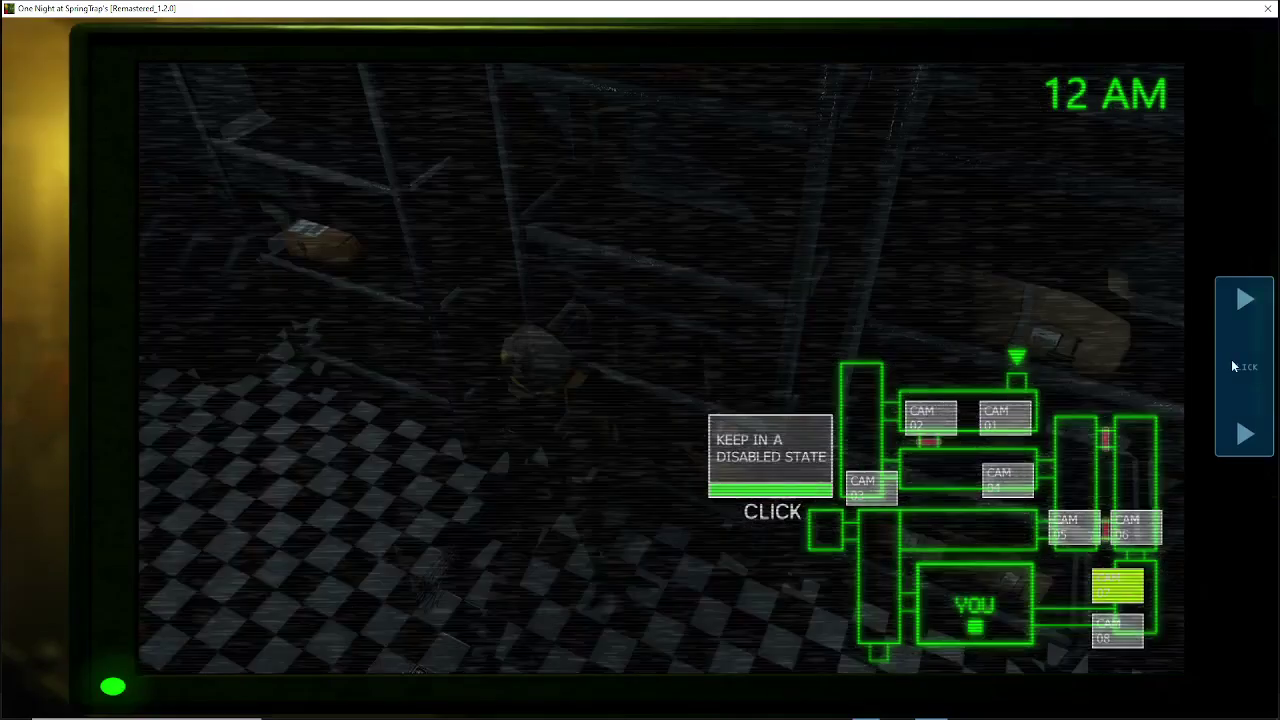
left_click(1233, 366)
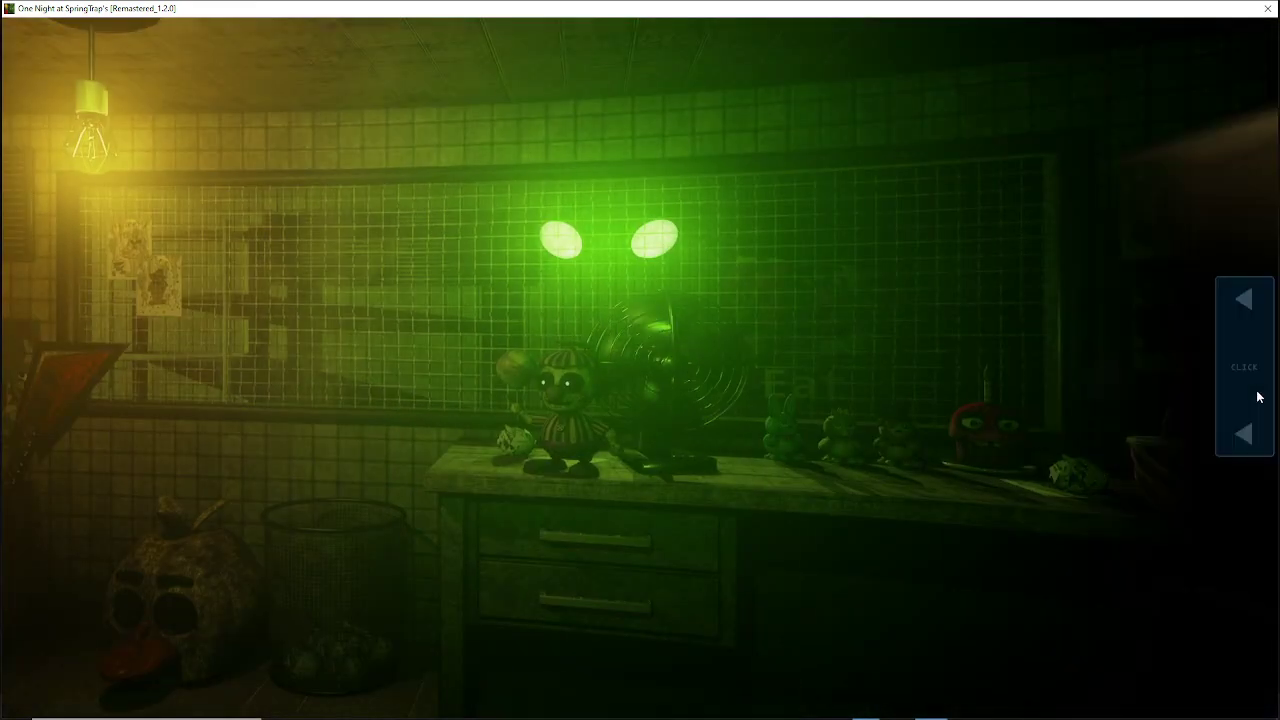
Step: Raise the monitor again, hold the camera disabled, and flip CAM 02 to CAM 07
left_click(1258, 397)
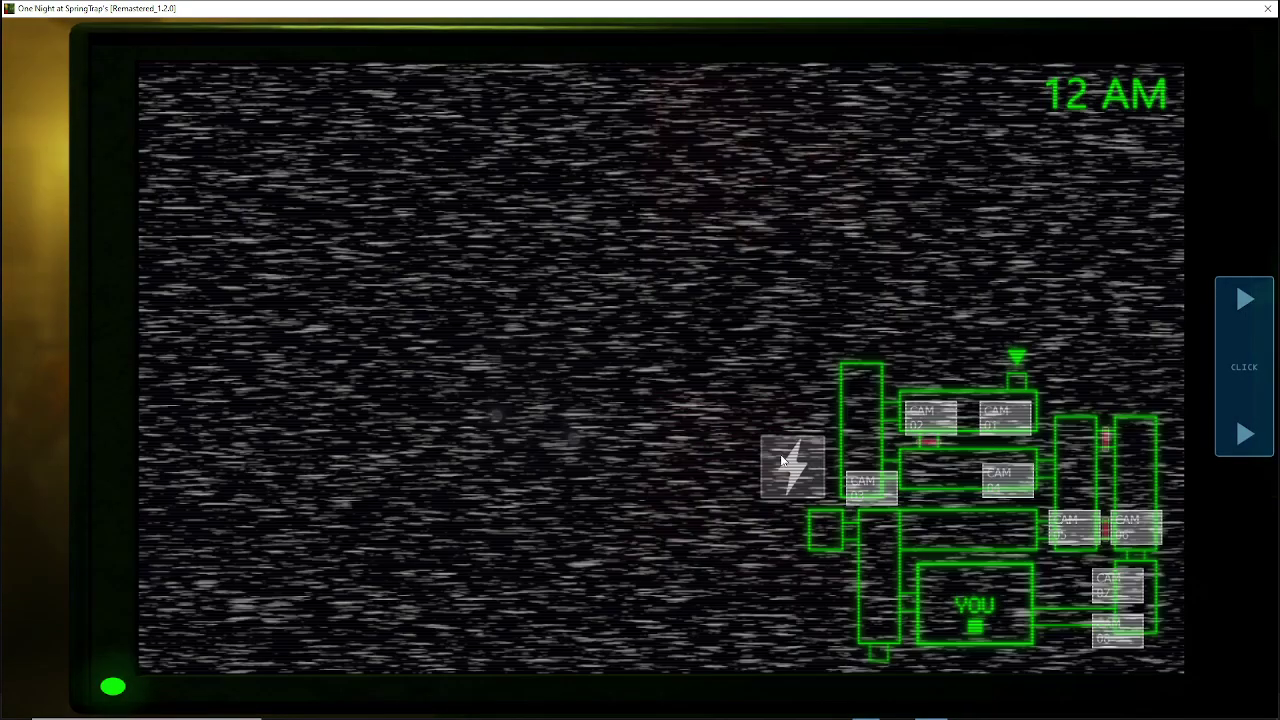
left_click(783, 460)
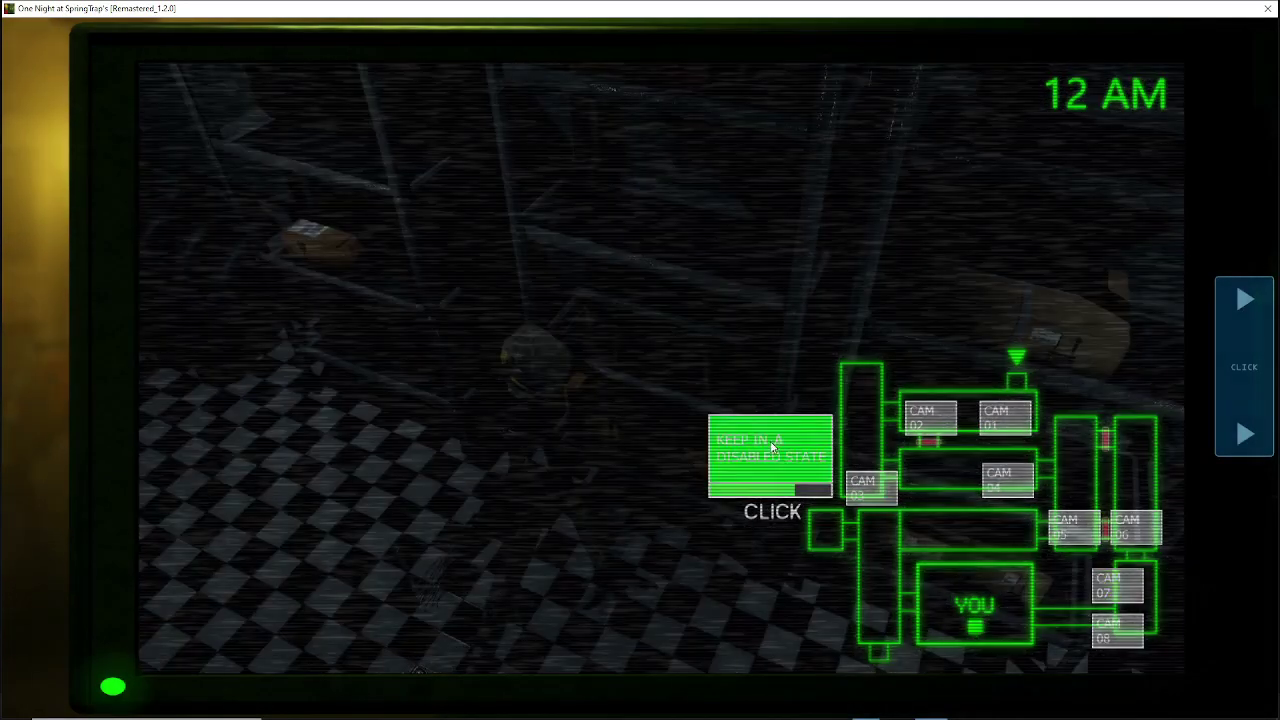
left_click(764, 446)
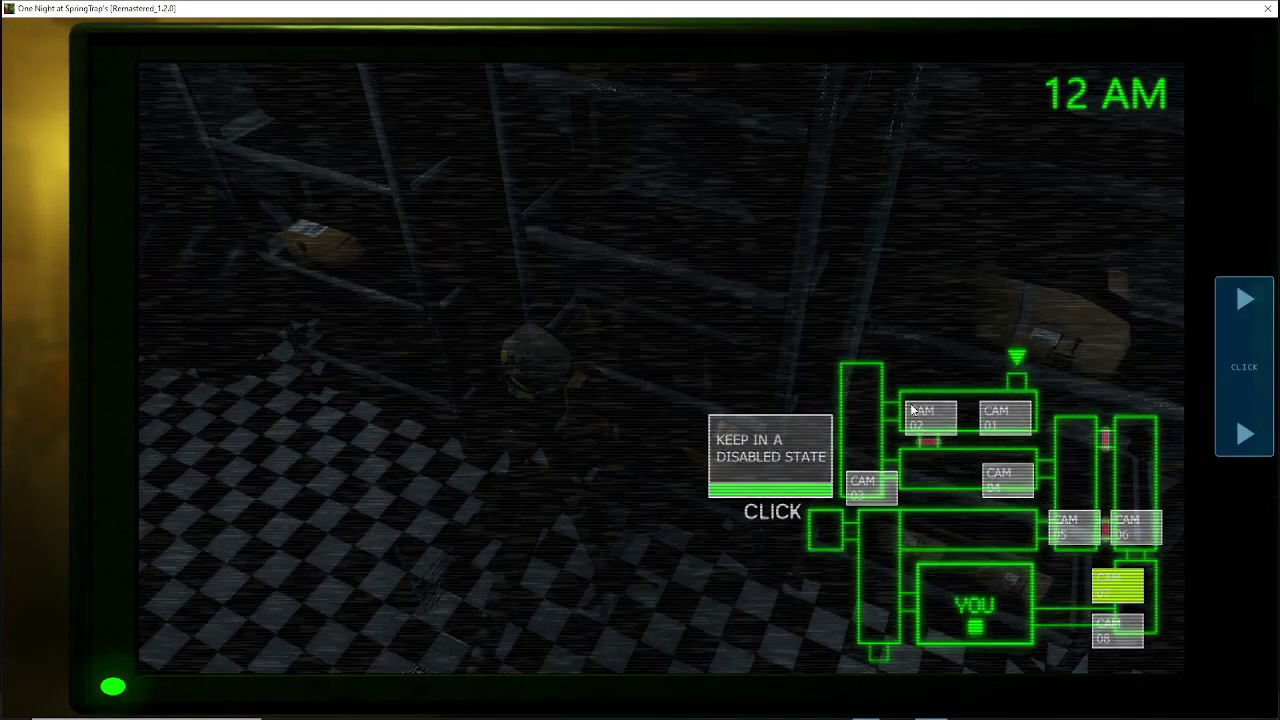
left_click(912, 412)
left_click(1105, 598)
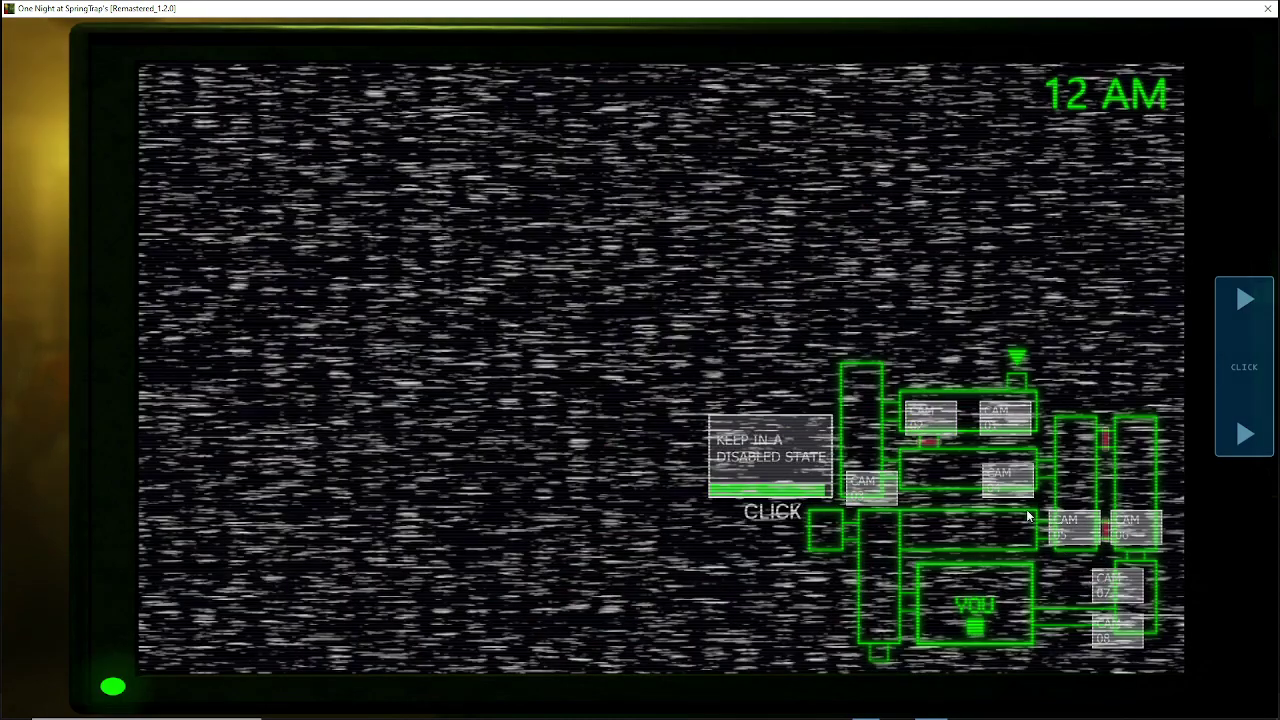
Step: Keep alternating CAM 02 and CAM 07, holding CAM 07 disabled until the night ends
left_click(916, 428)
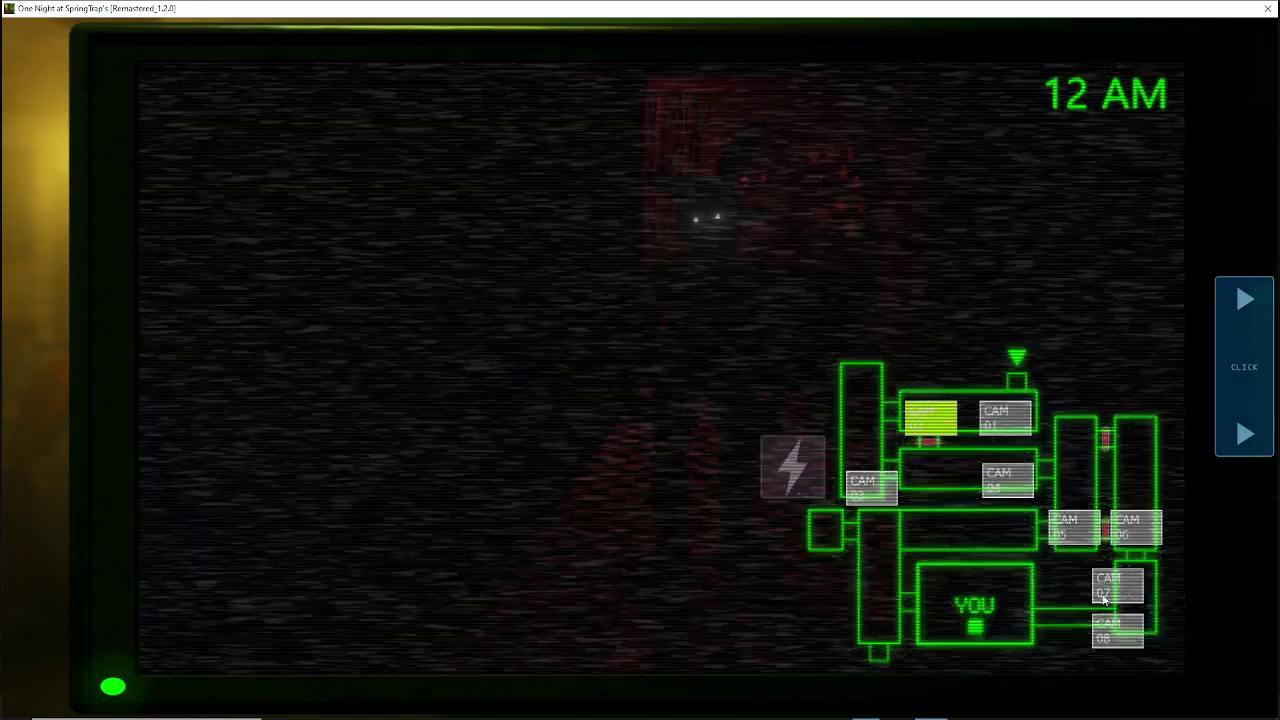
left_click(1104, 597)
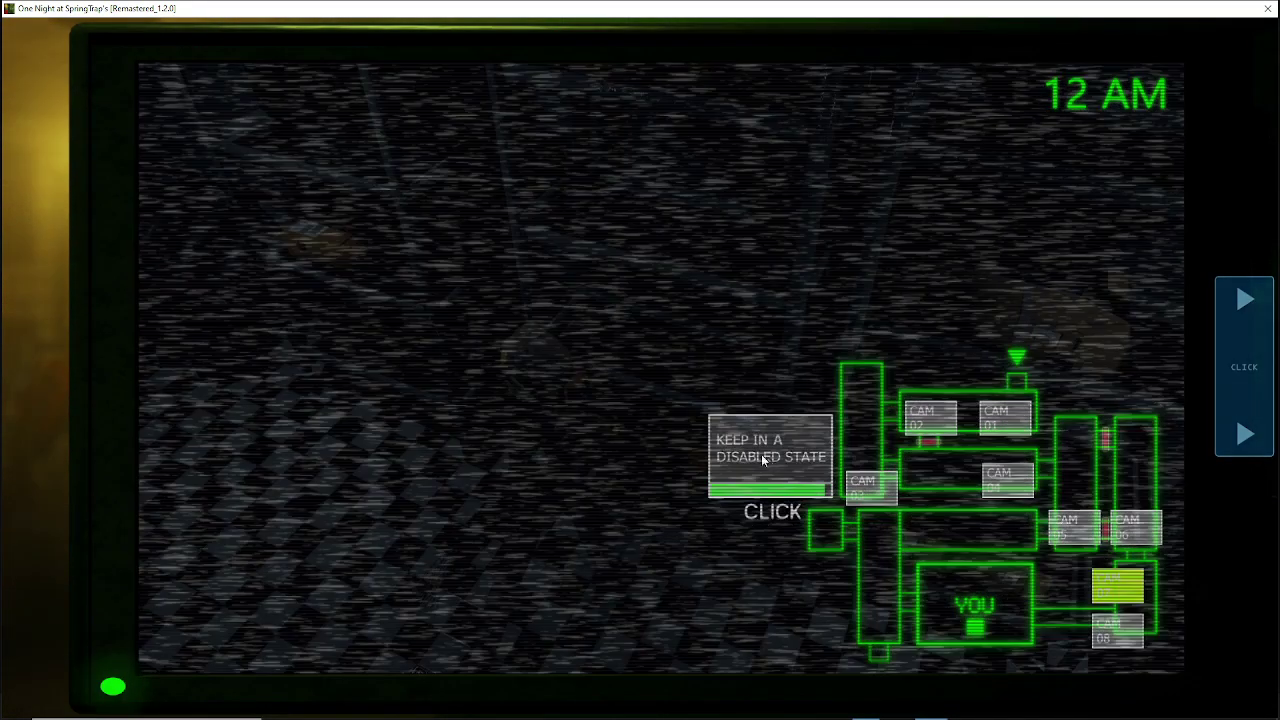
left_click(916, 428)
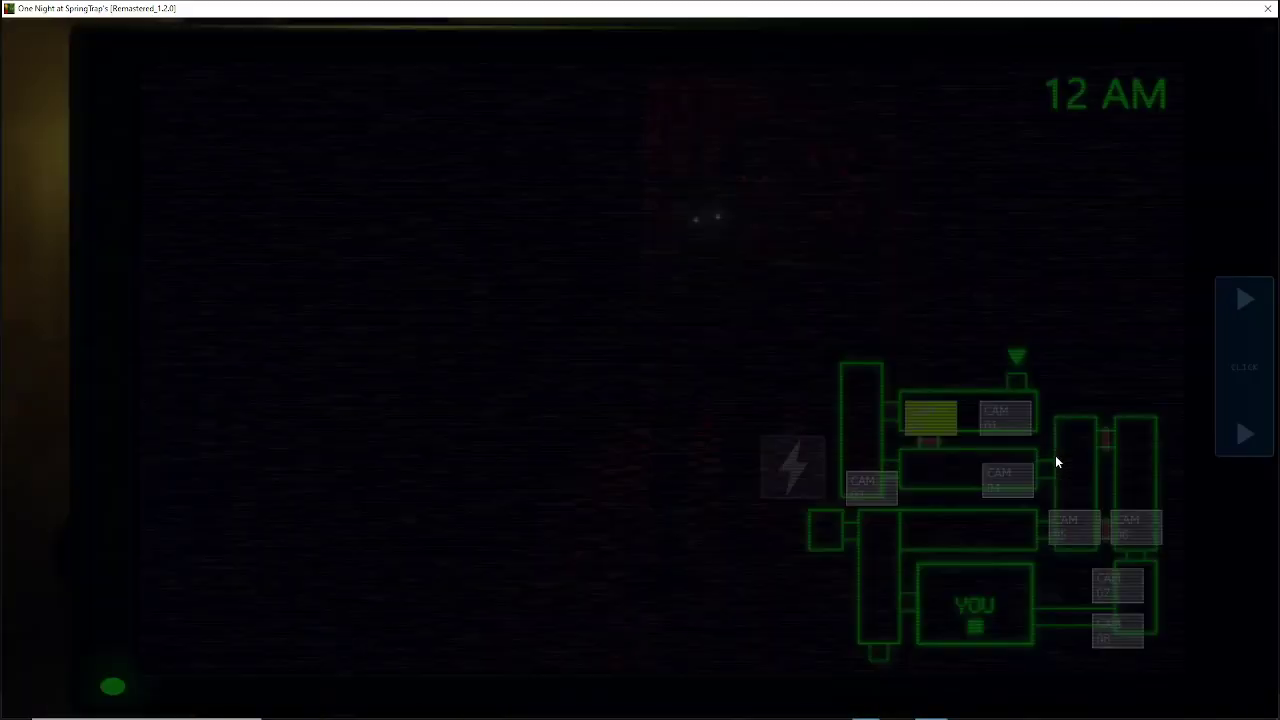
left_click(1104, 588)
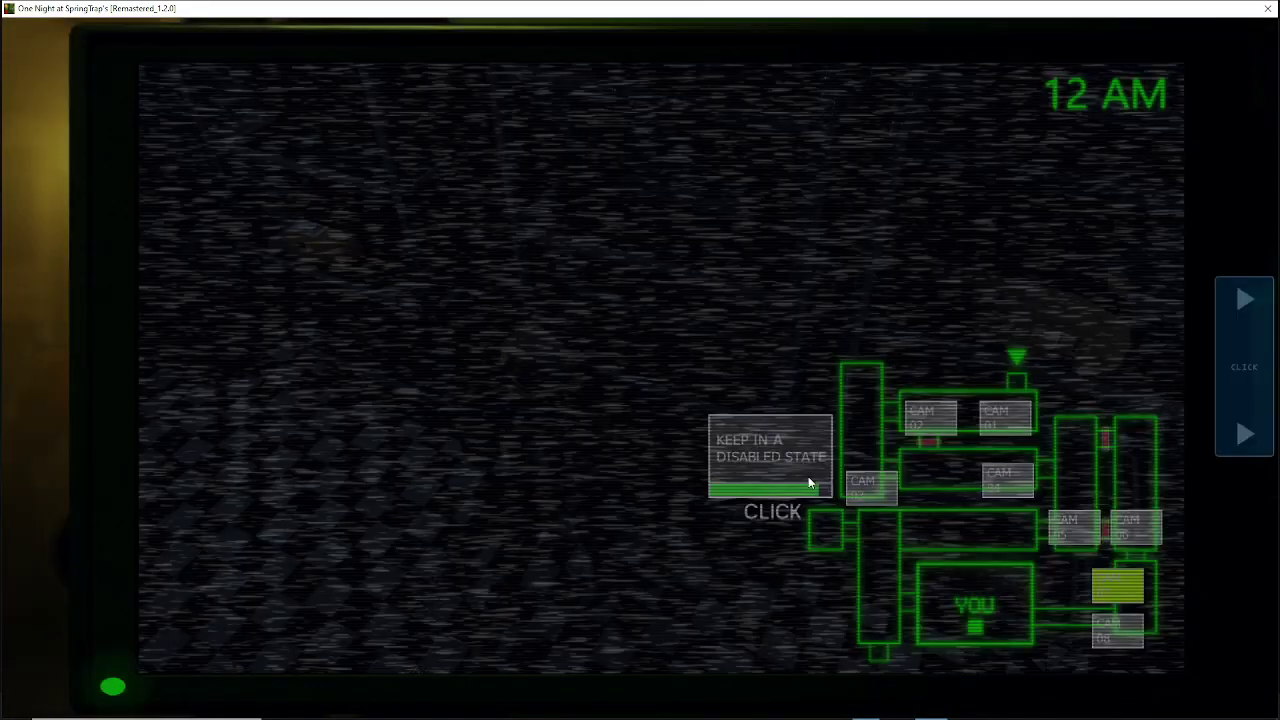
left_click(808, 476)
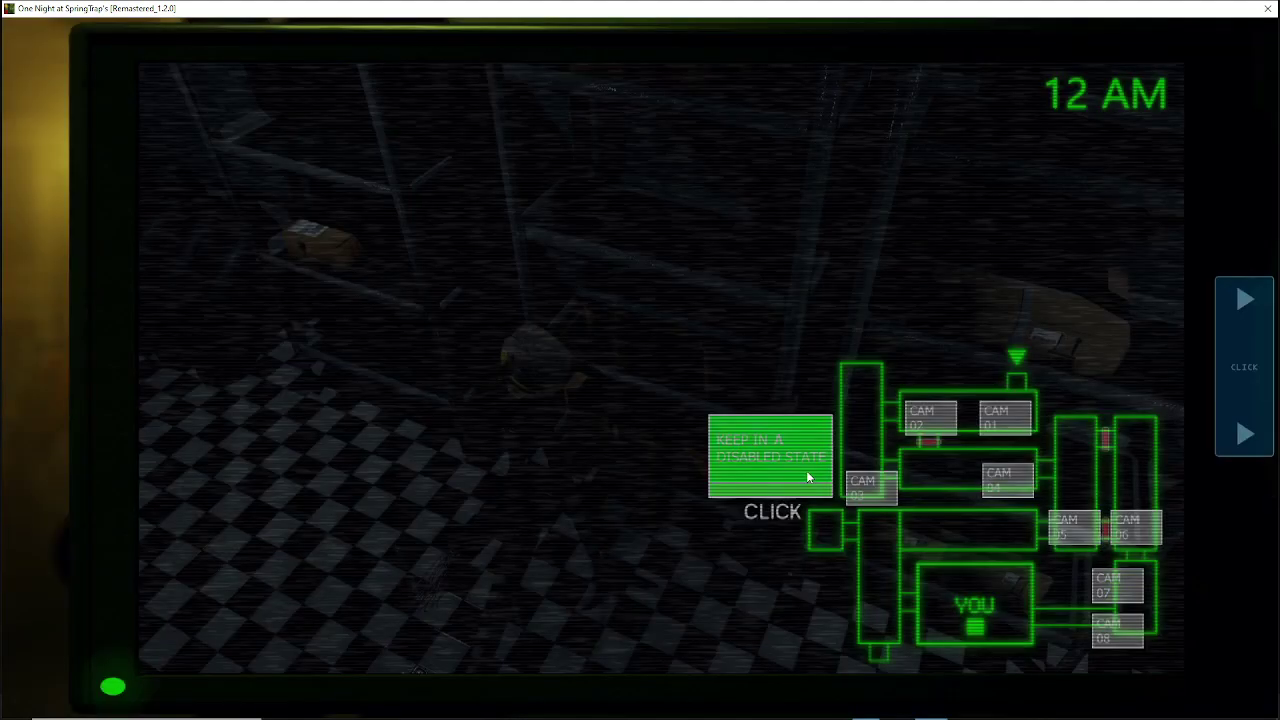
left_click(928, 428)
left_click(786, 457)
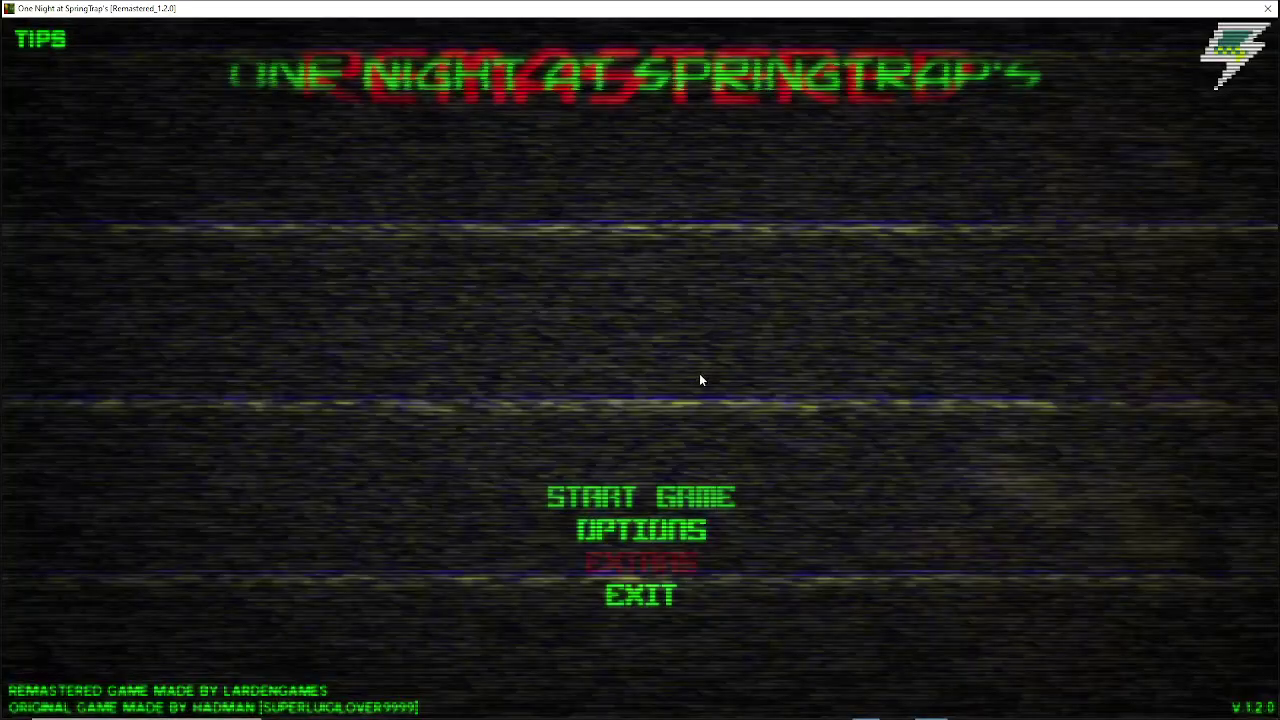
Step: Choose START GAME on the title menu to begin a new night
left_click(575, 500)
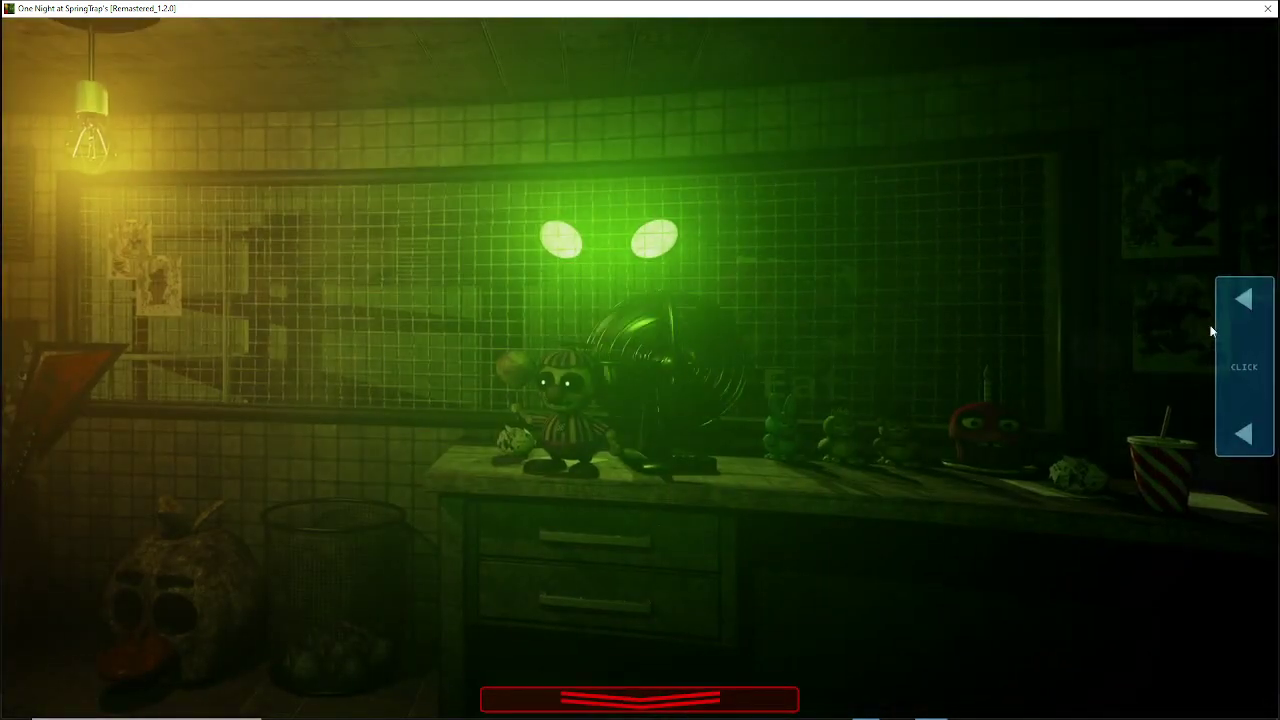
Step: Raise the camera monitor, hold CAM 07 disabled, and glance at CAM 02
left_click(1243, 345)
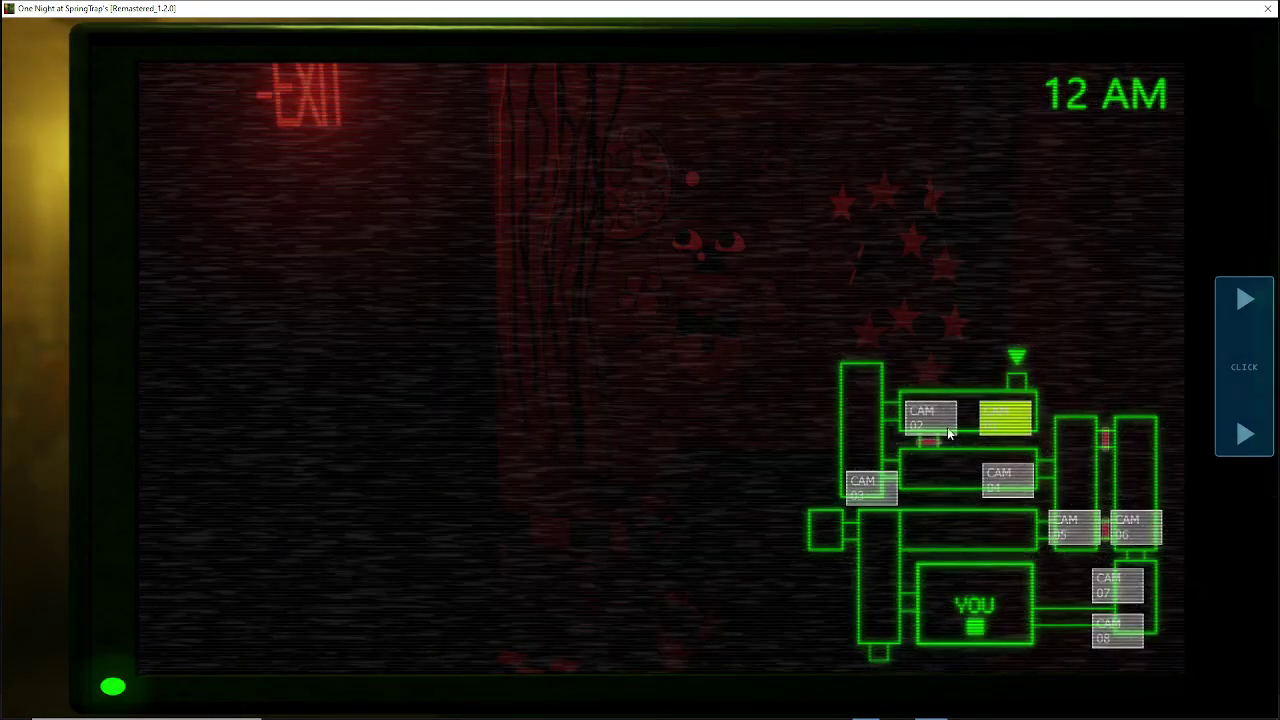
left_click(930, 418)
left_click(1120, 588)
left_click(795, 460)
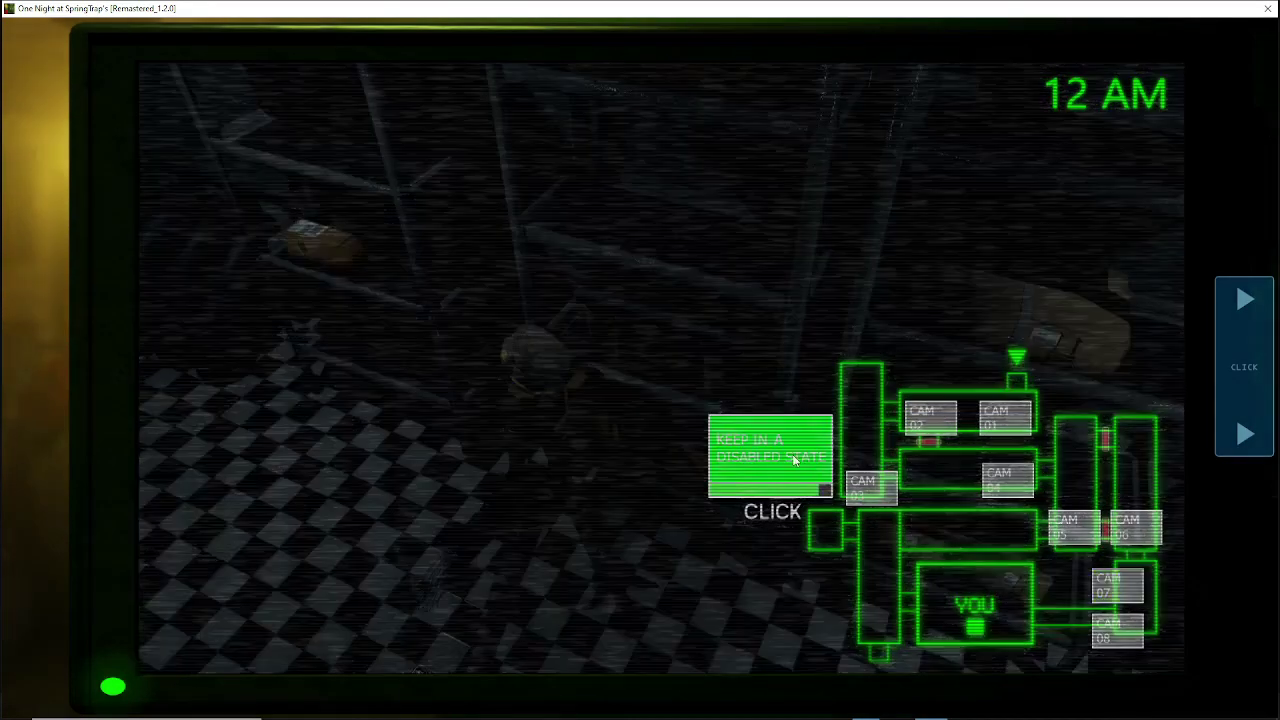
left_click(941, 416)
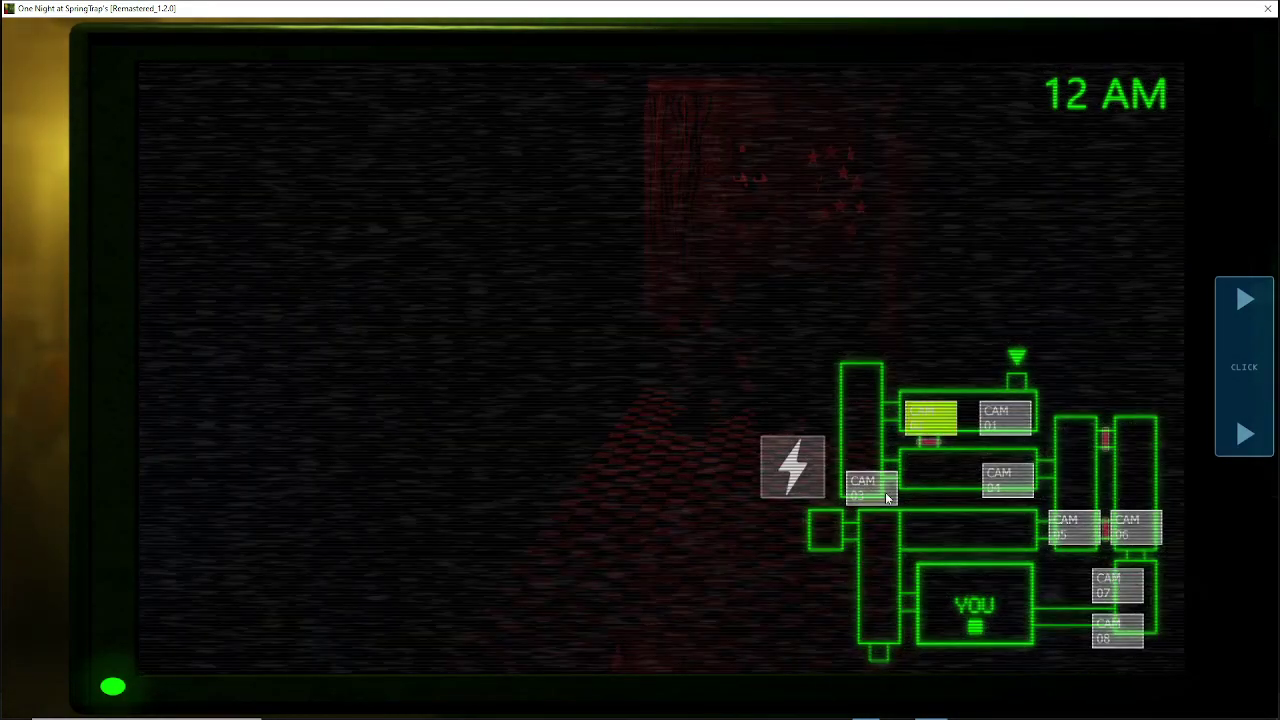
left_click(1117, 585)
left_click(775, 445)
Step: Alternate CAM 02 checks with CAM 07, holding CAM 07 disabled each time
left_click(930, 418)
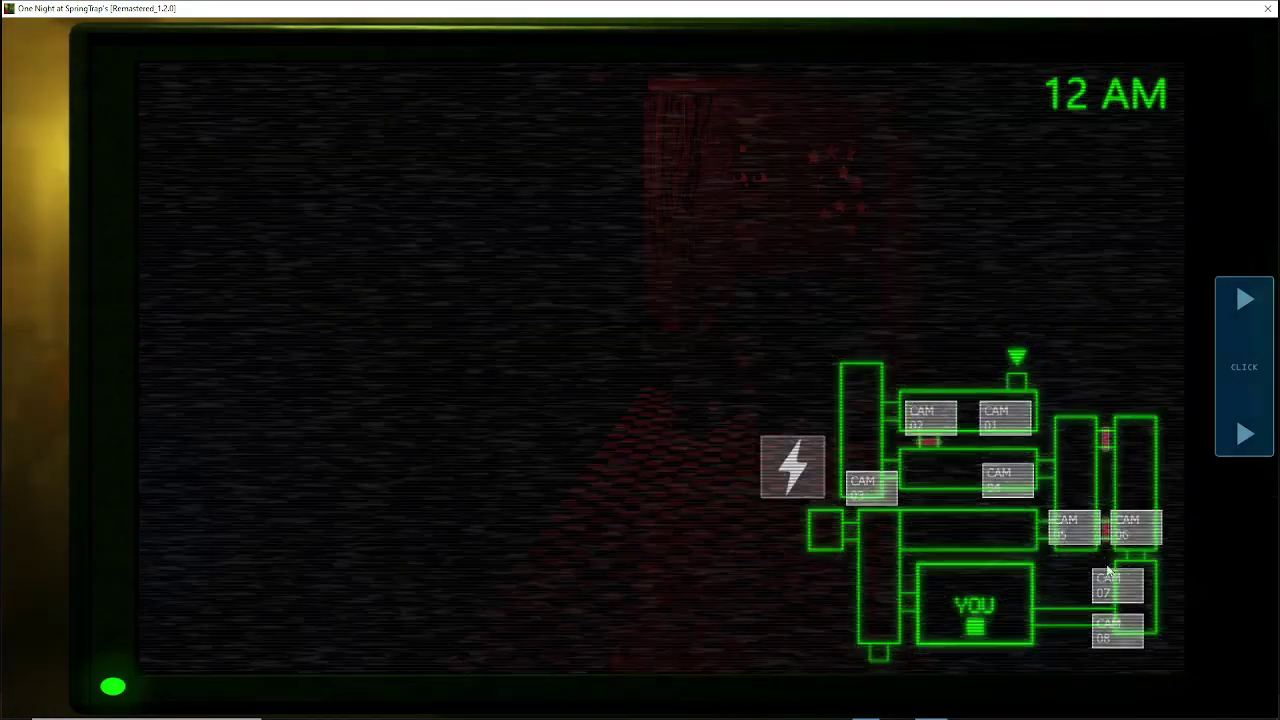
left_click(1110, 578)
left_click(828, 445)
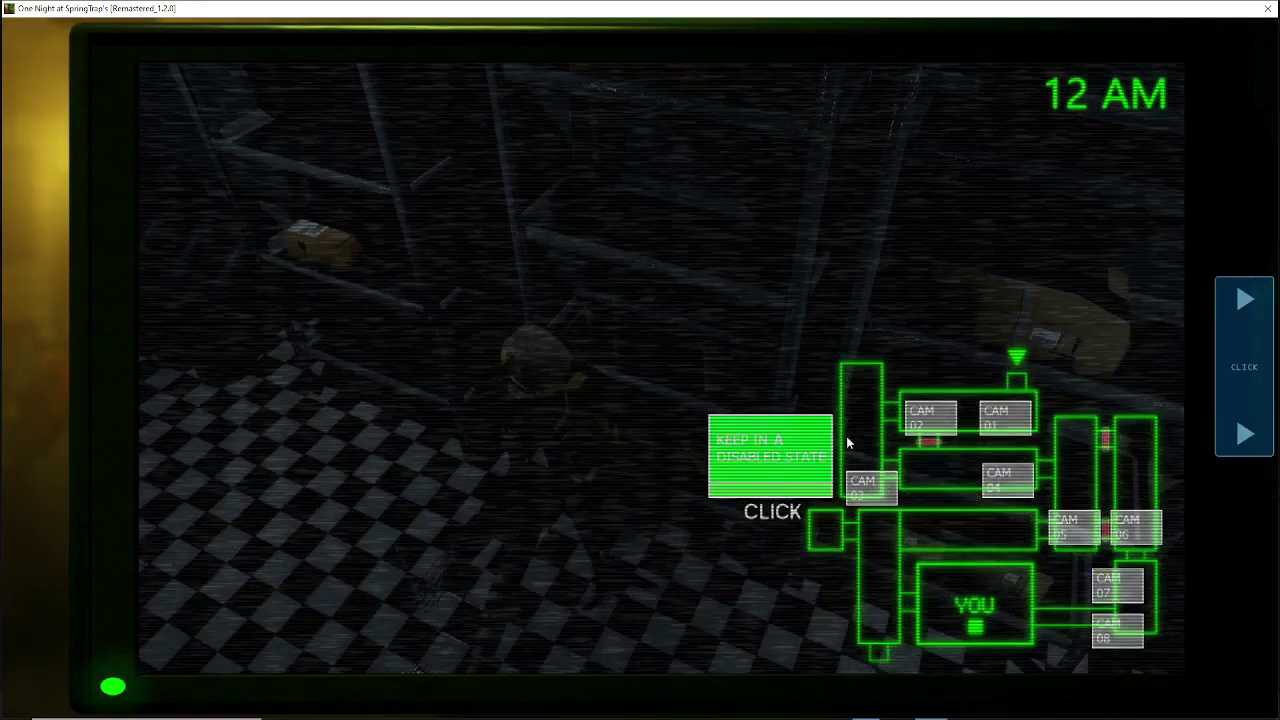
left_click(940, 425)
left_click(1114, 586)
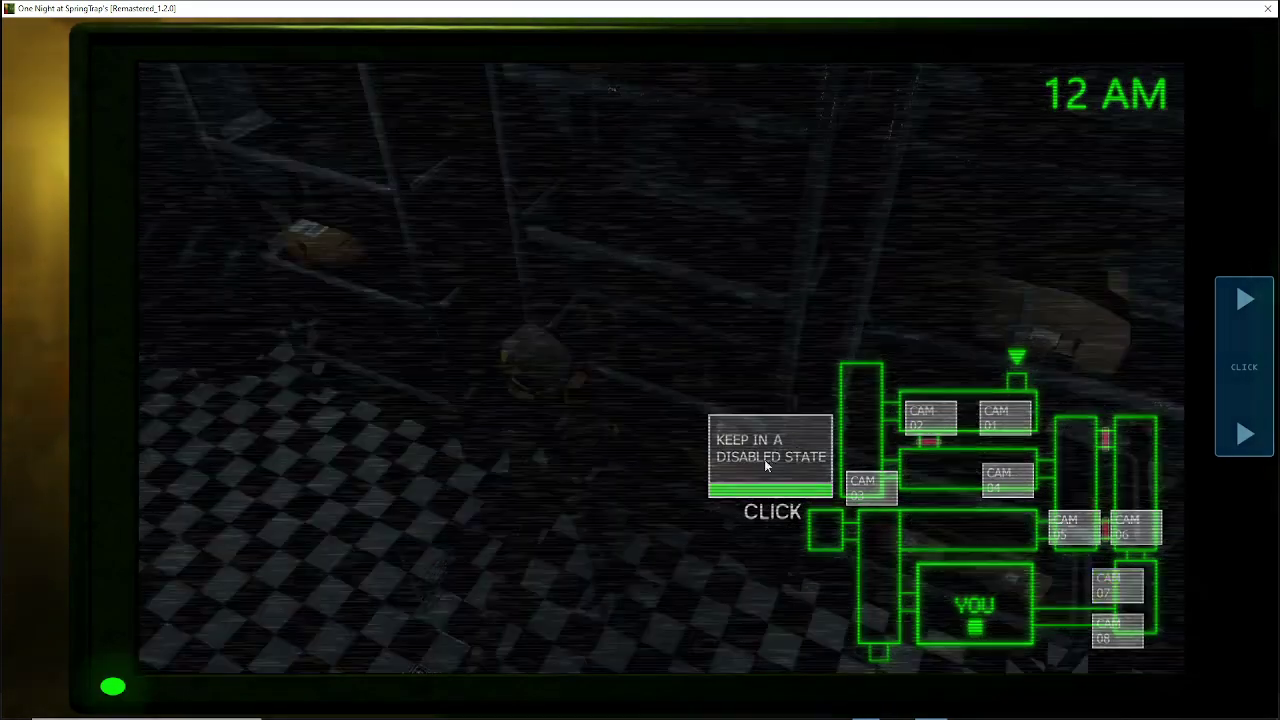
left_click(930, 418)
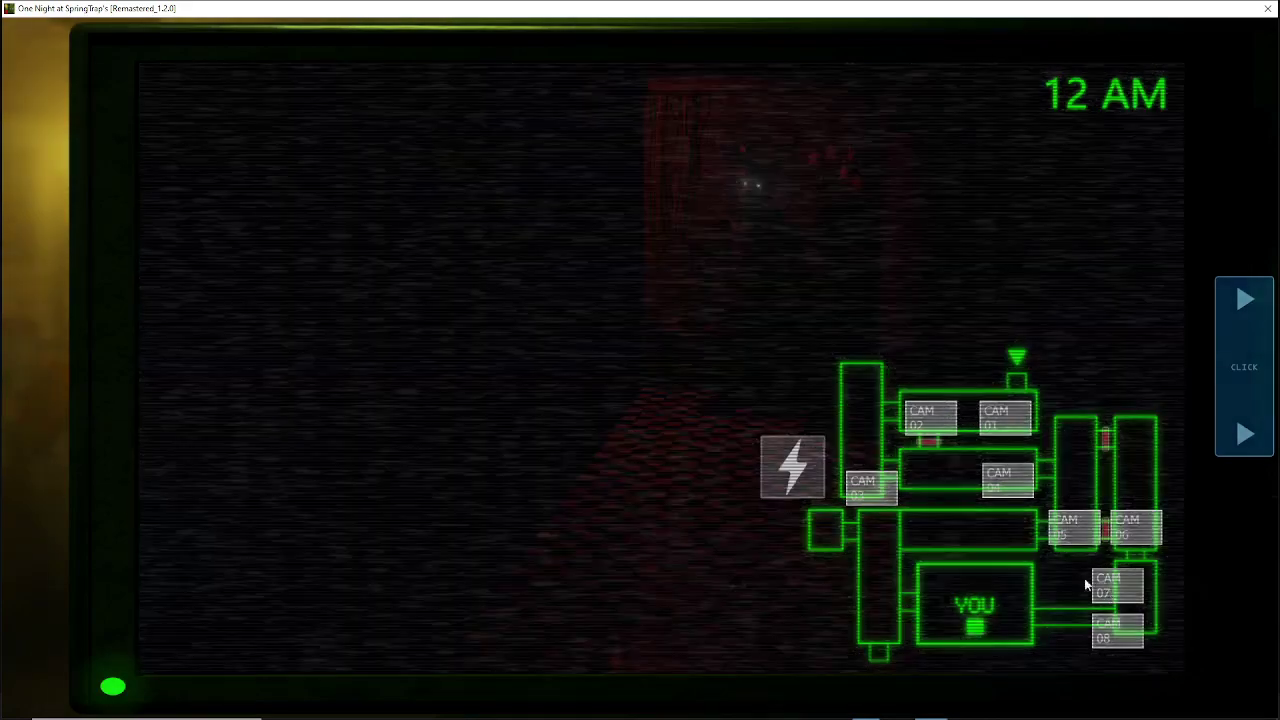
left_click(1110, 582)
left_click(782, 459)
Step: Flip between CAM 01 and CAM 02, then lower the monitor to the office
left_click(980, 422)
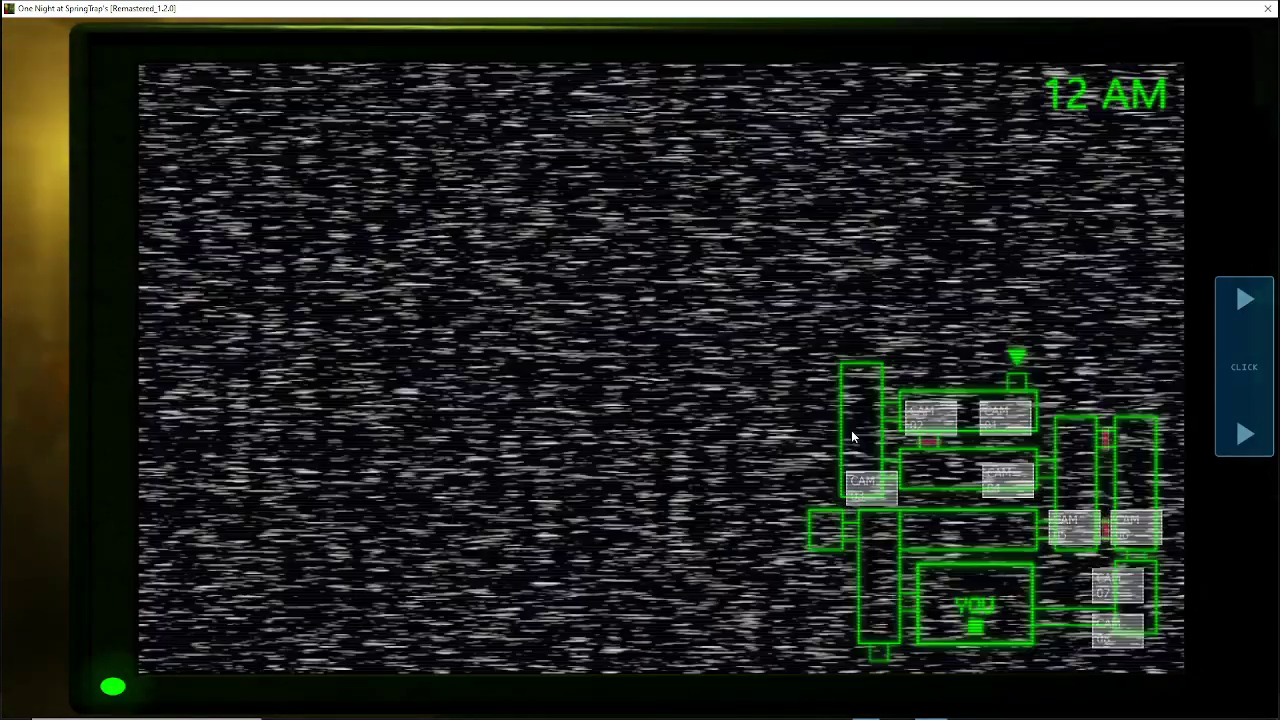
left_click(930, 418)
left_click(1005, 425)
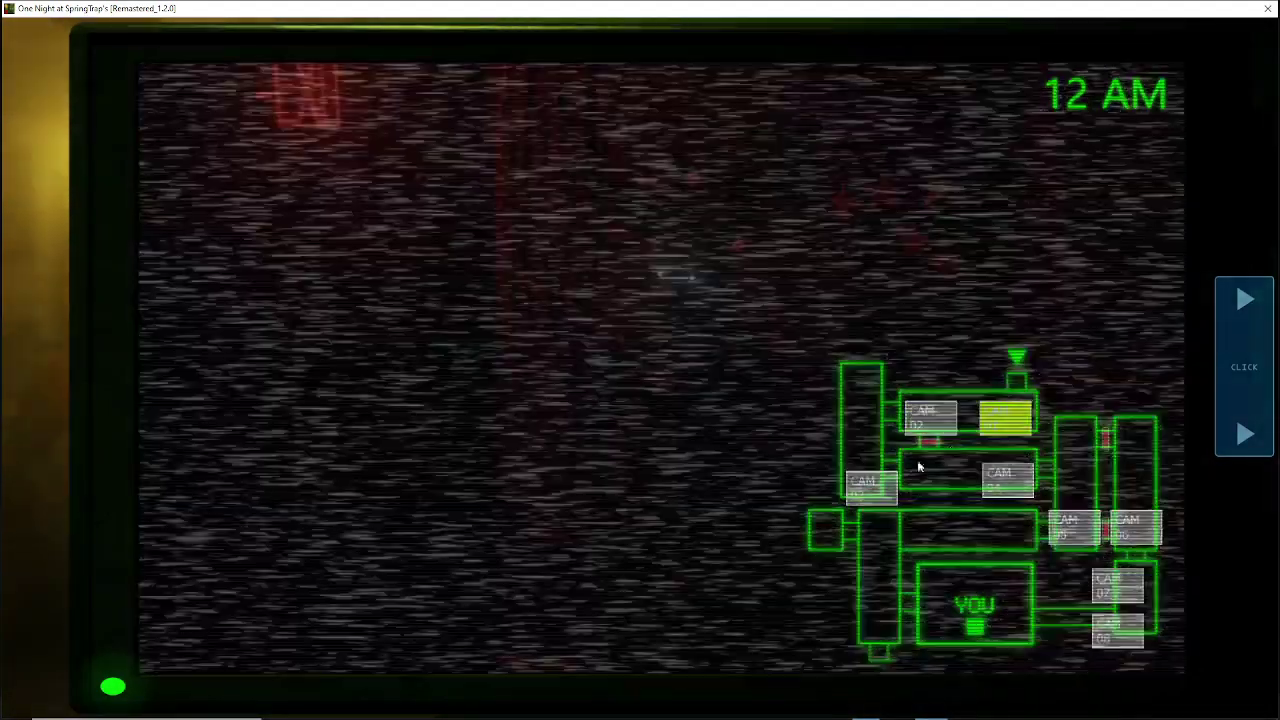
left_click(926, 427)
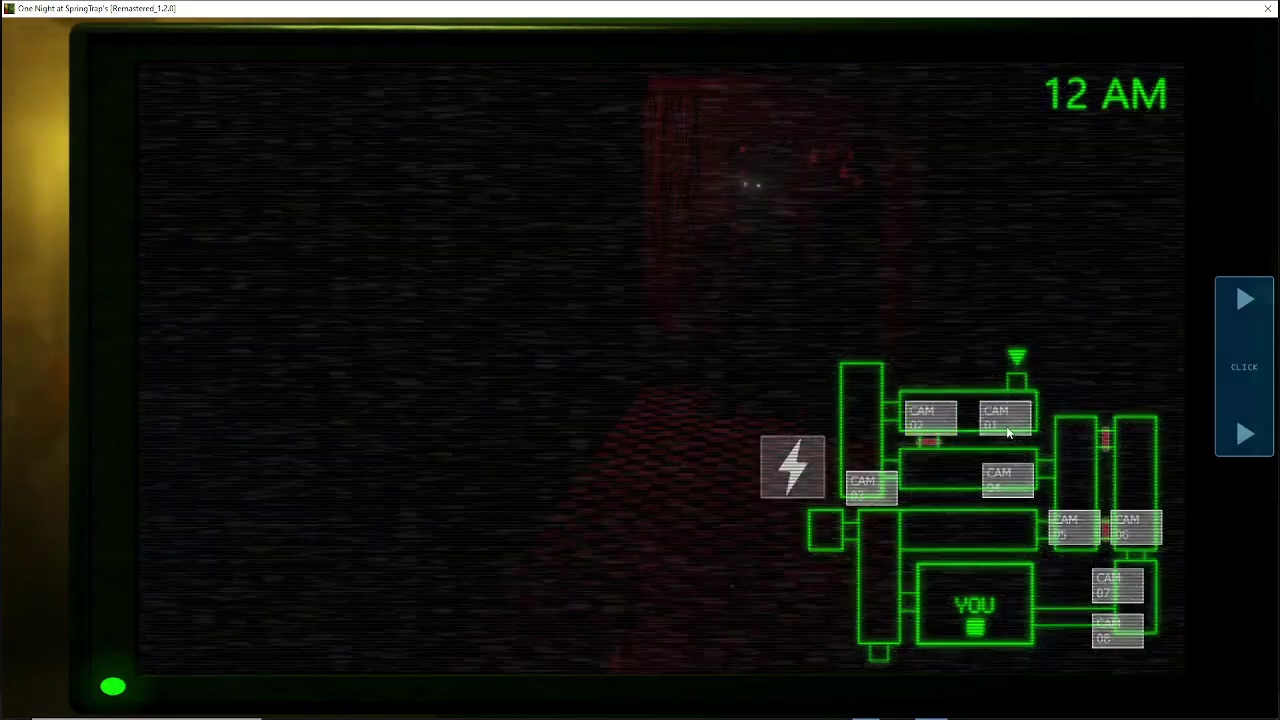
left_click(1005, 424)
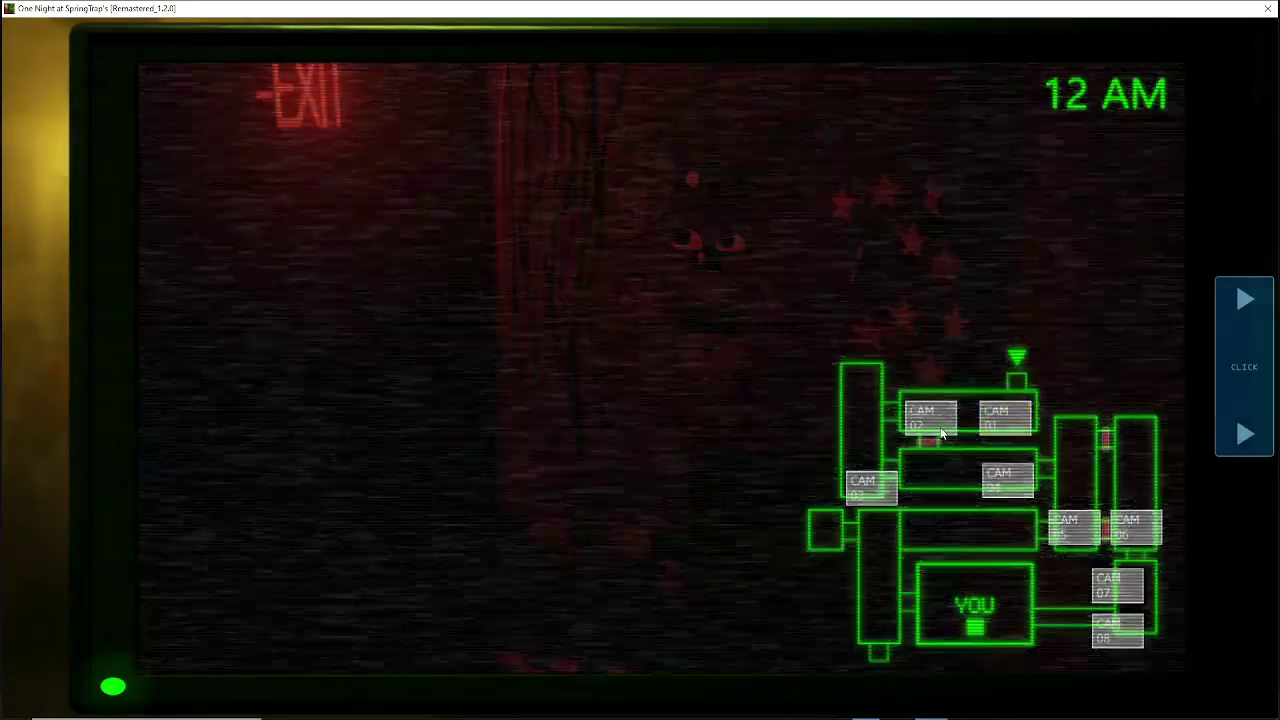
left_click(935, 420)
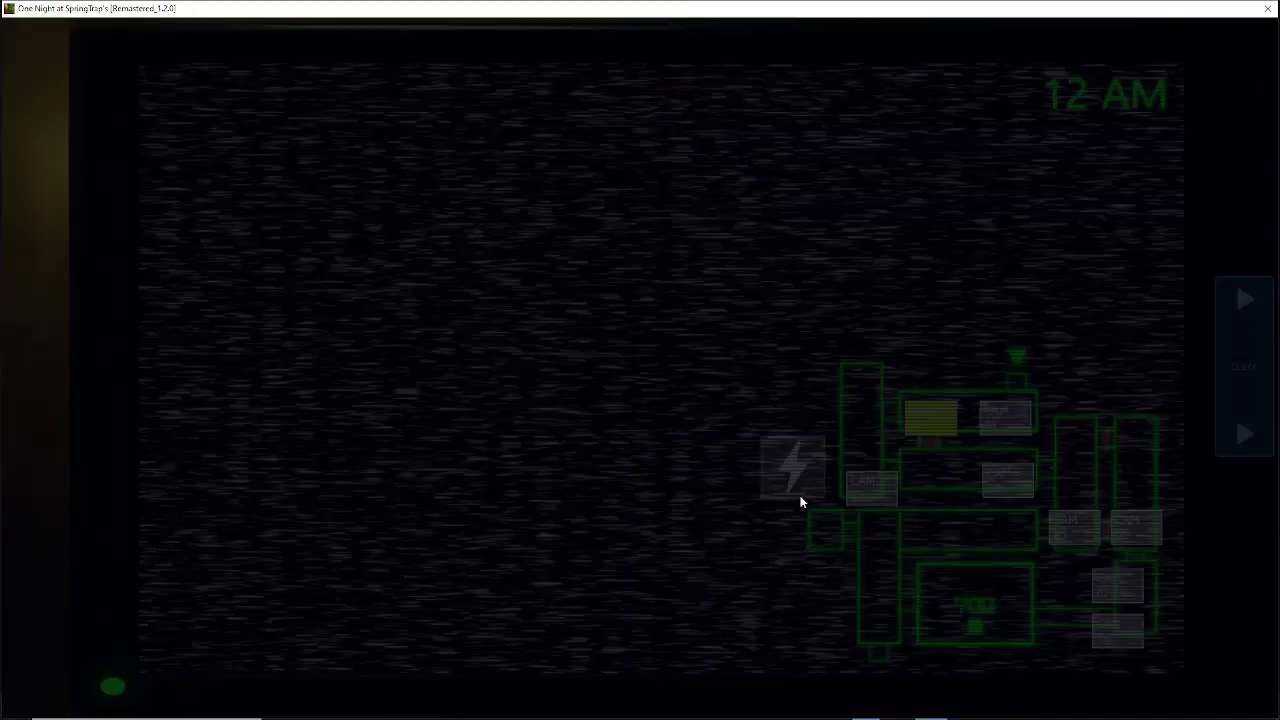
left_click(795, 463)
left_click(1270, 352)
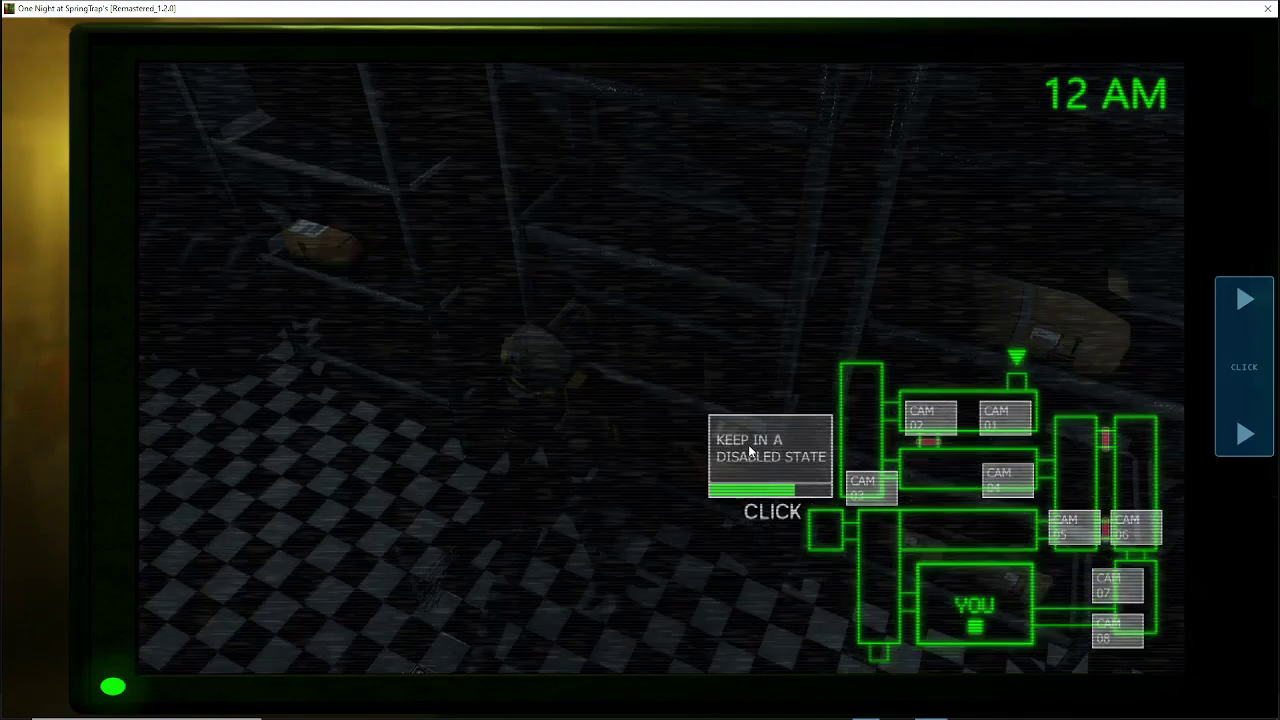
Step: Switch between CAM 07 and CAM 02 once more, then lower the monitor
left_click(760, 436)
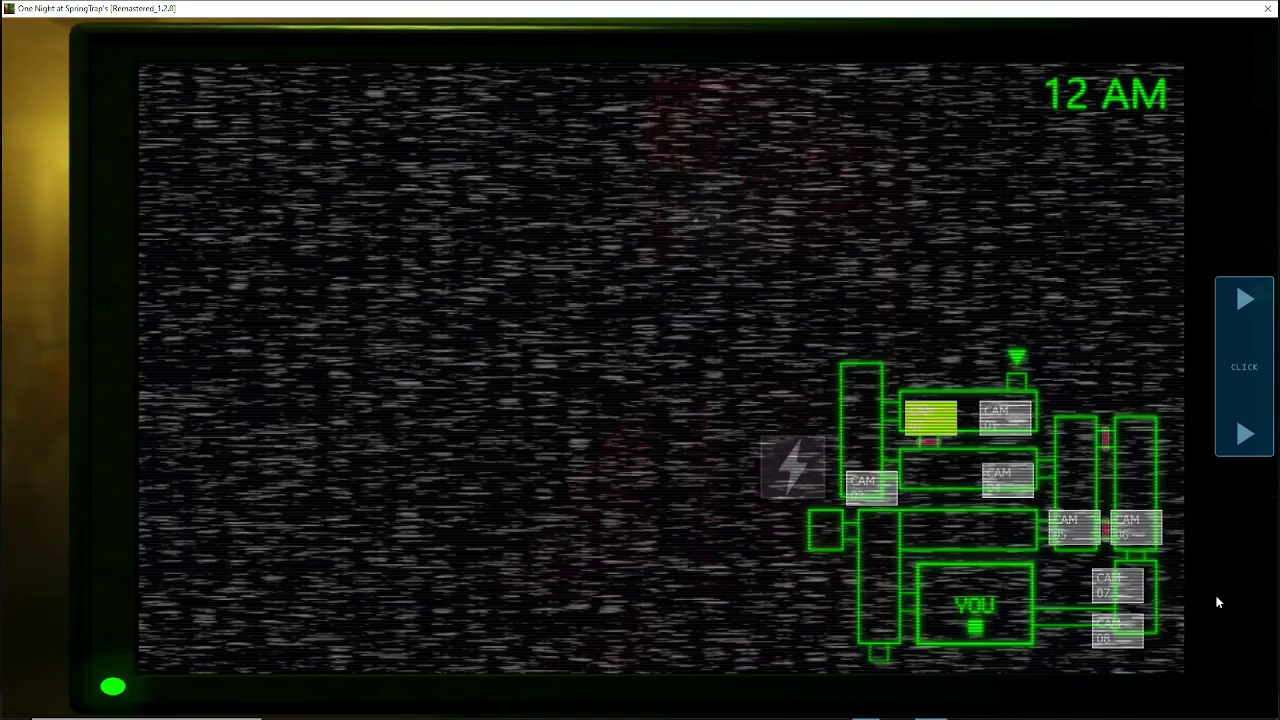
left_click(1125, 582)
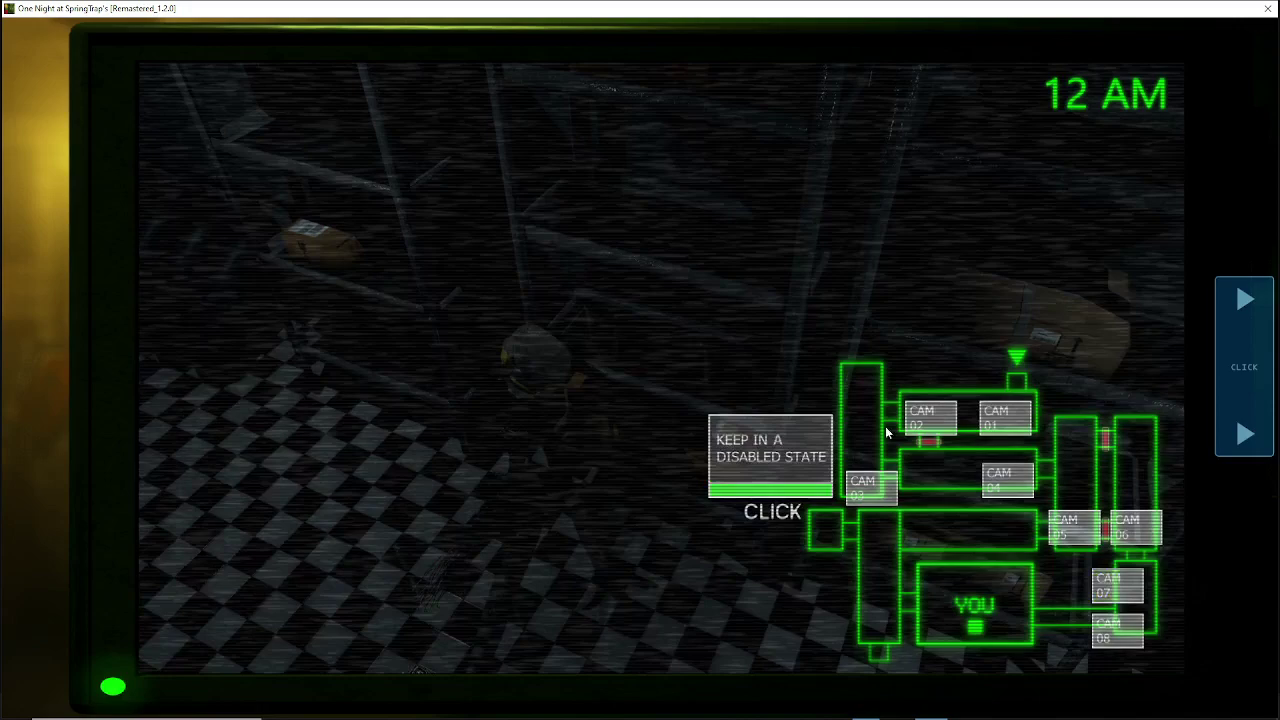
left_click(792, 444)
left_click(930, 418)
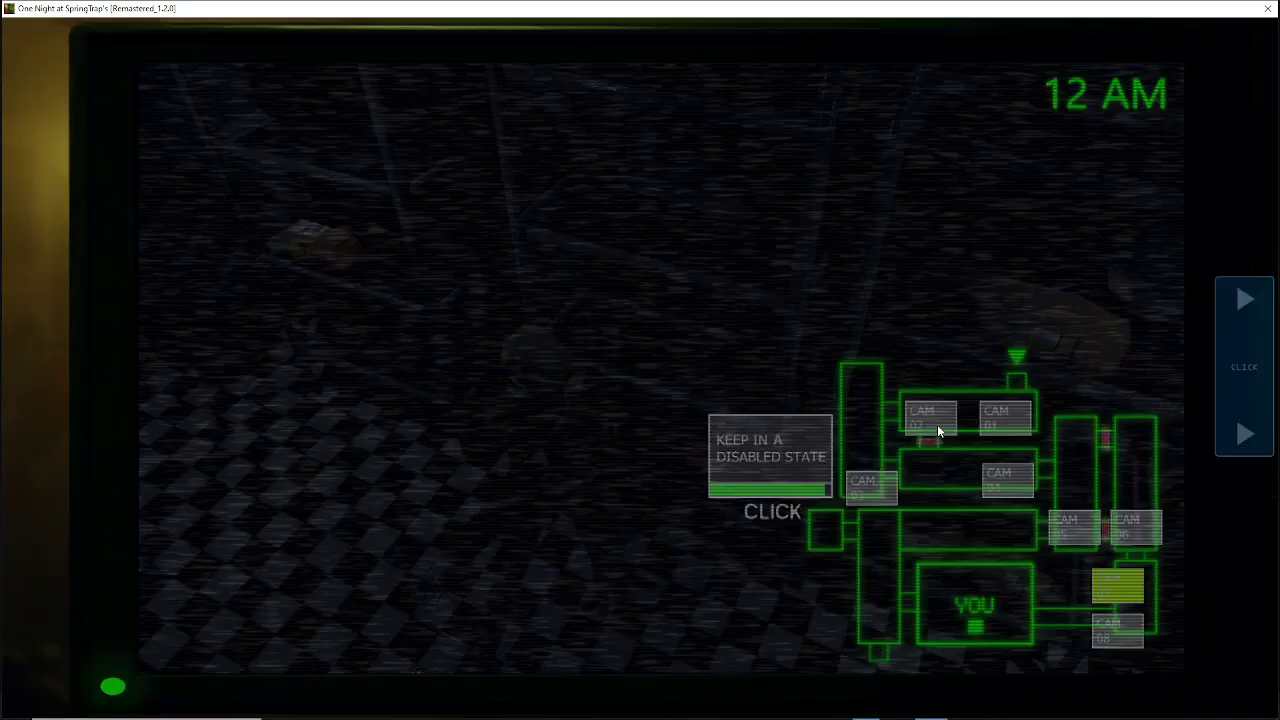
left_click(935, 421)
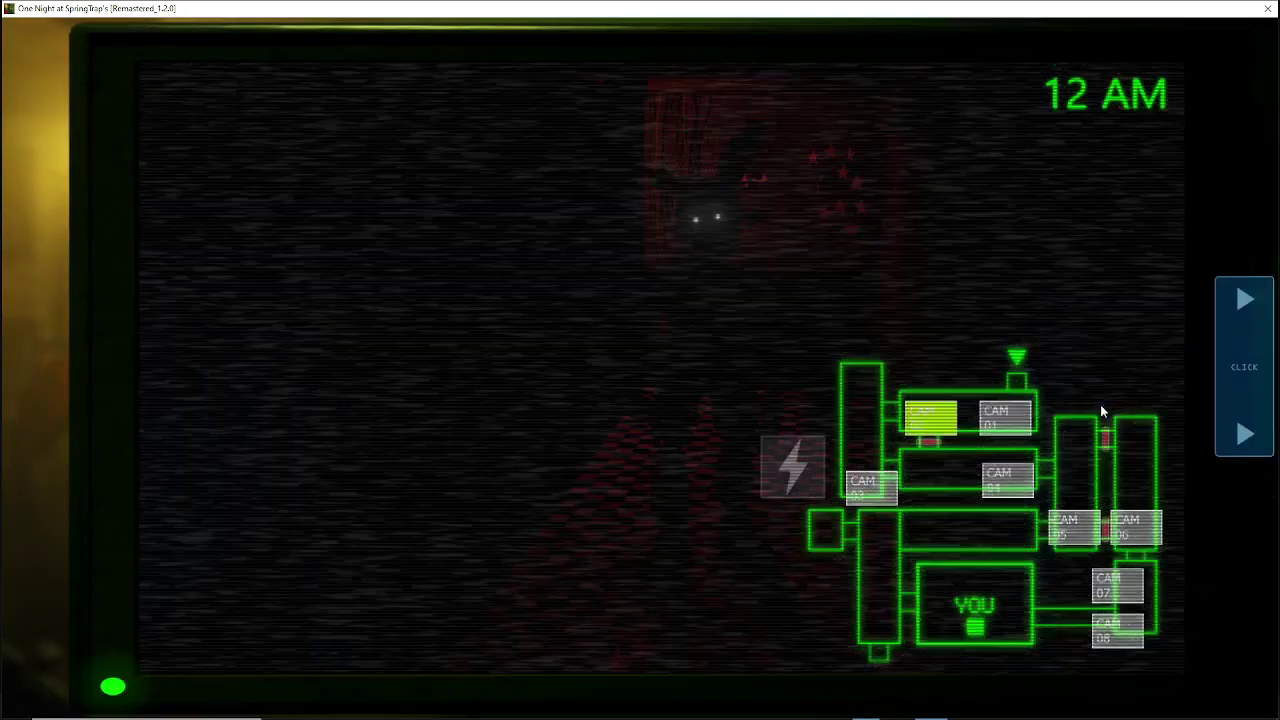
left_click(1249, 418)
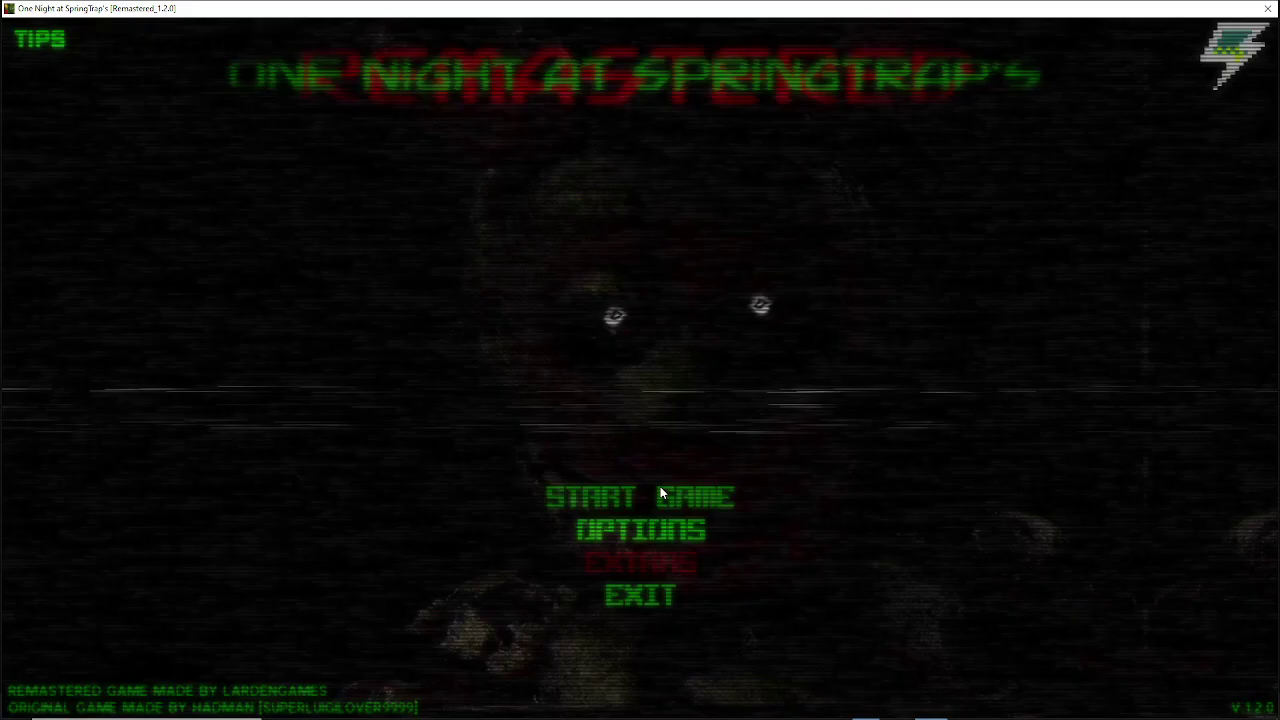
Step: Restart the night with START GAME on the main menu
left_click(651, 482)
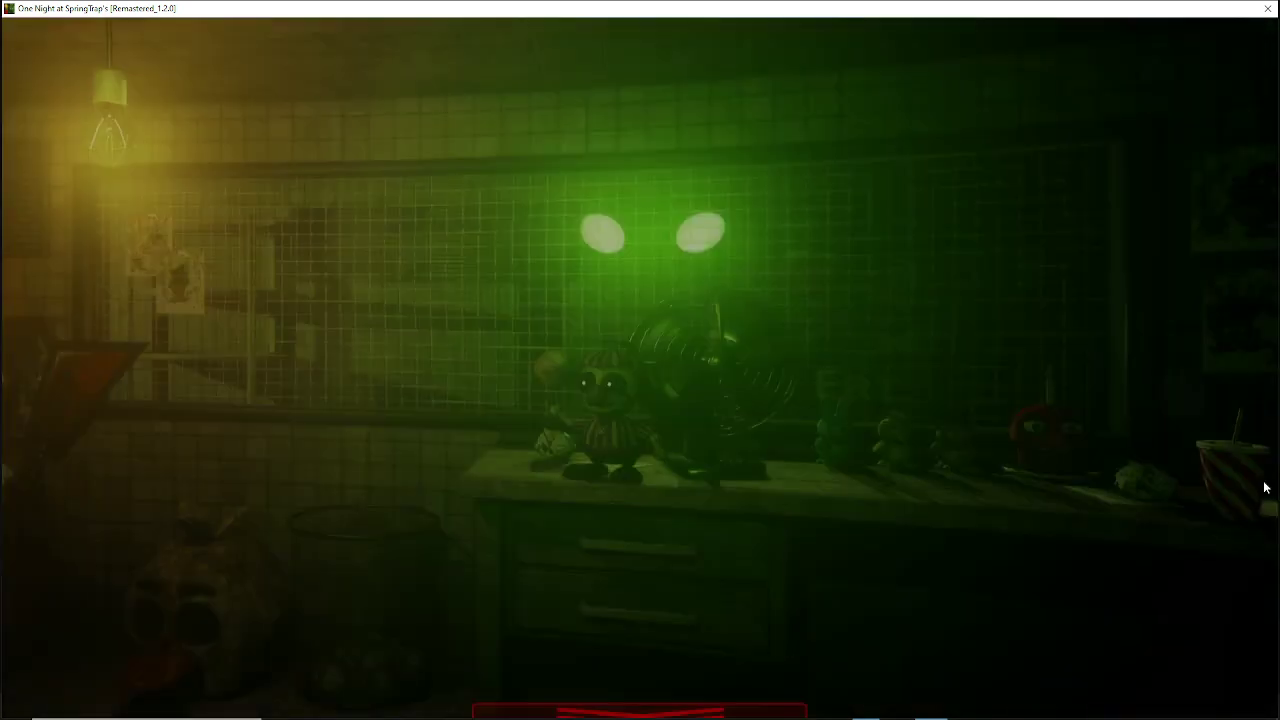
Step: Raise the monitor and cycle the feeds among CAM 02, CAM 07 and CAM 01
left_click(1246, 410)
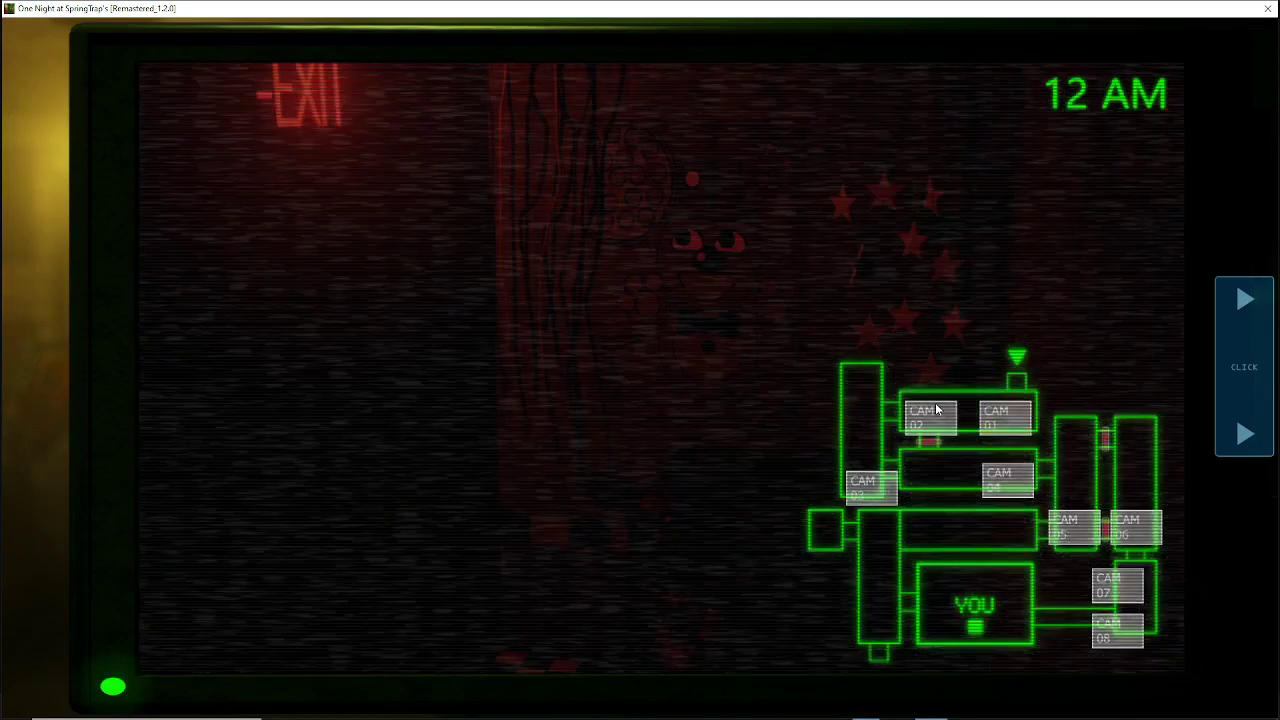
left_click(930, 416)
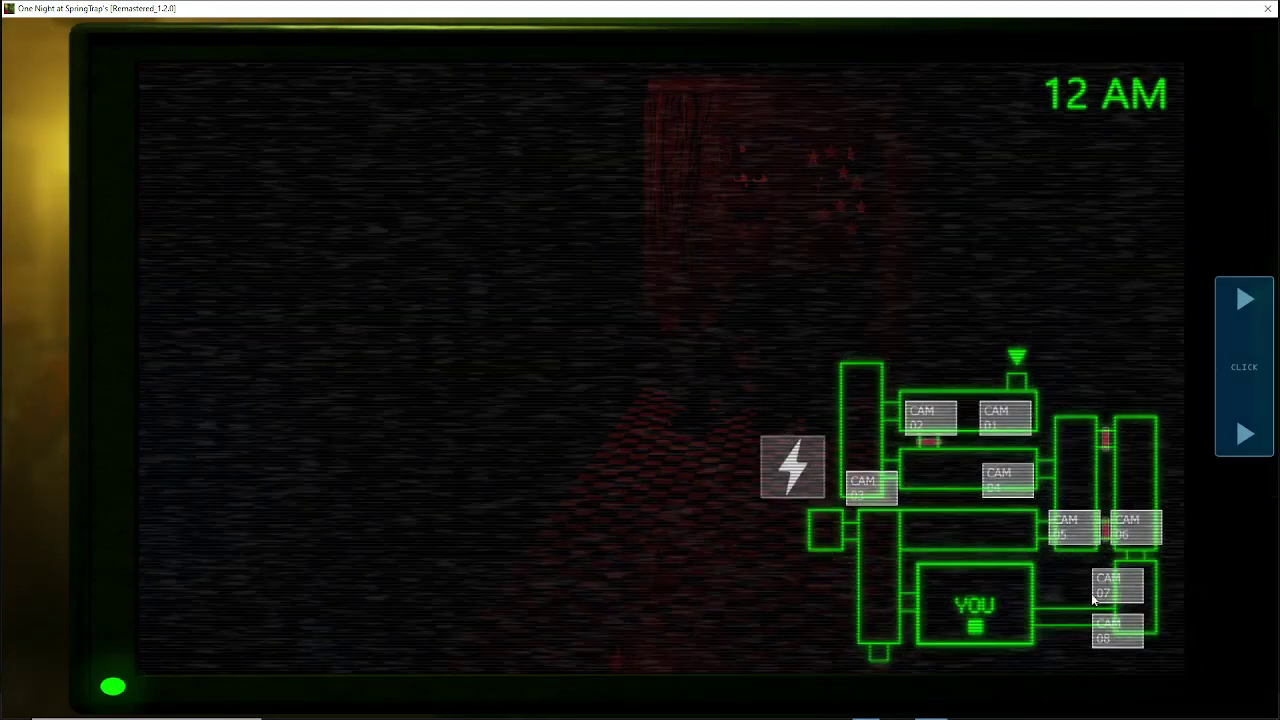
left_click(1104, 595)
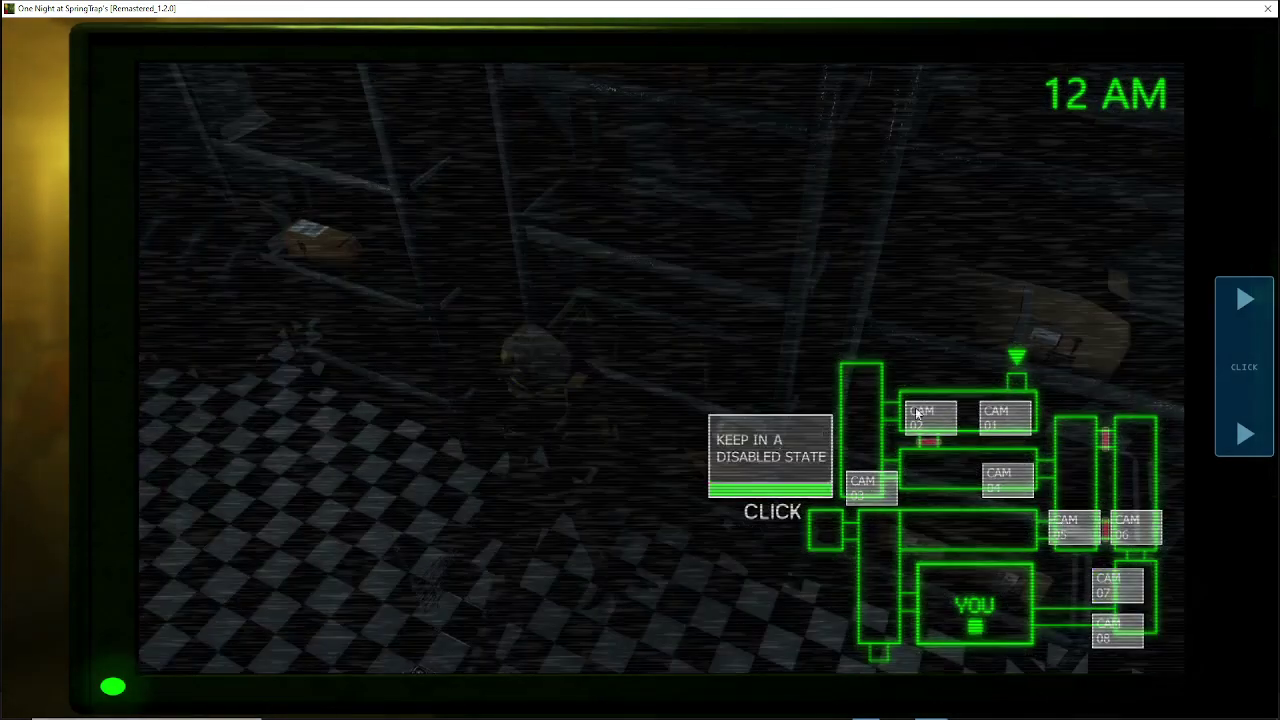
left_click(918, 413)
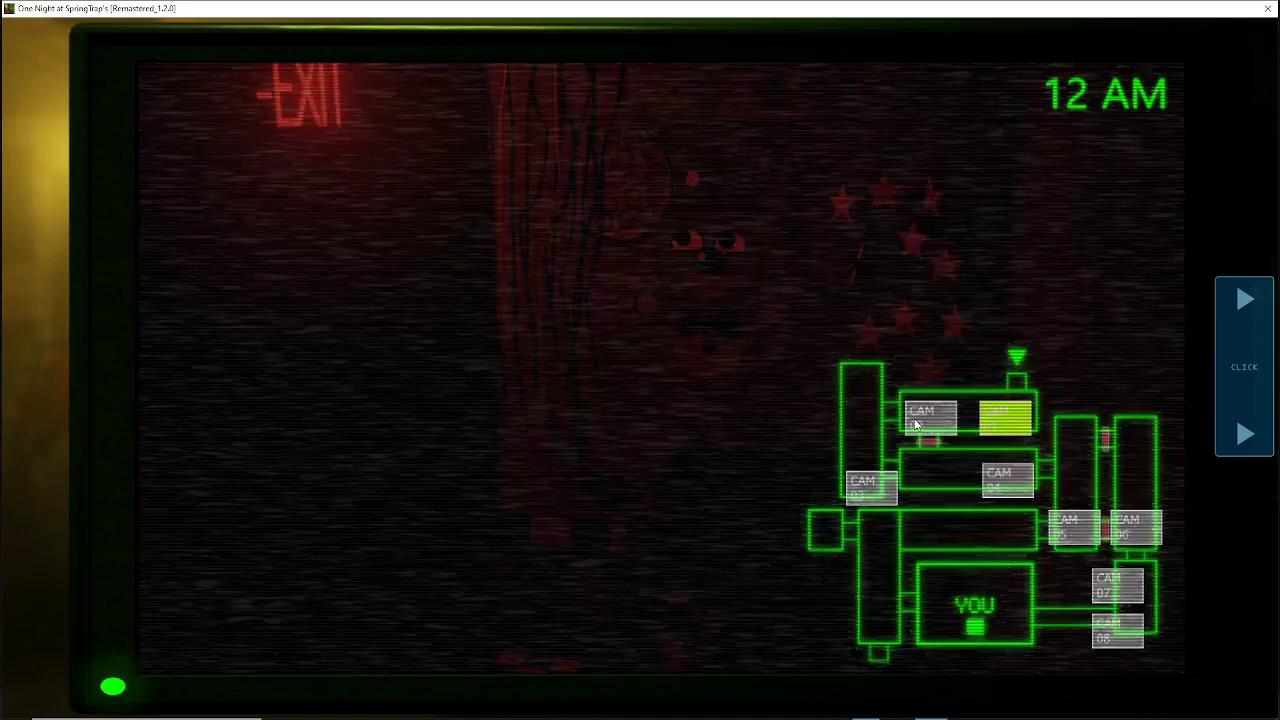
left_click(916, 424)
left_click(1118, 585)
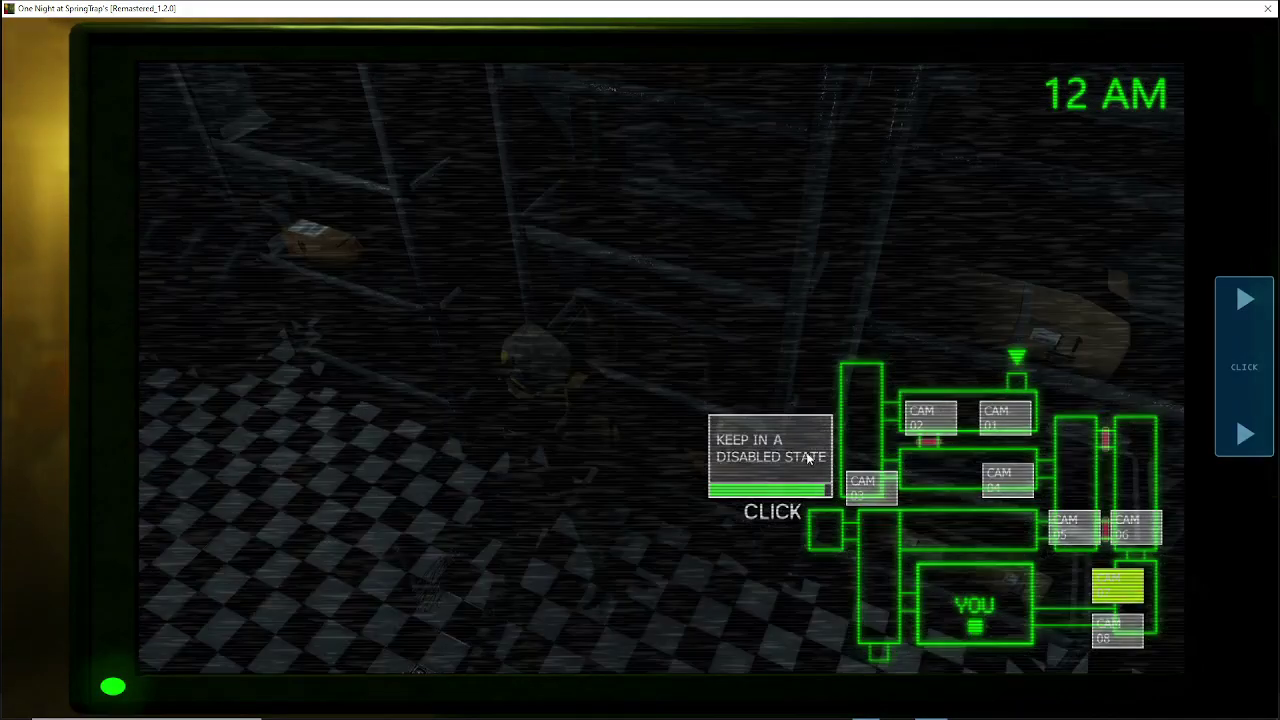
left_click(948, 420)
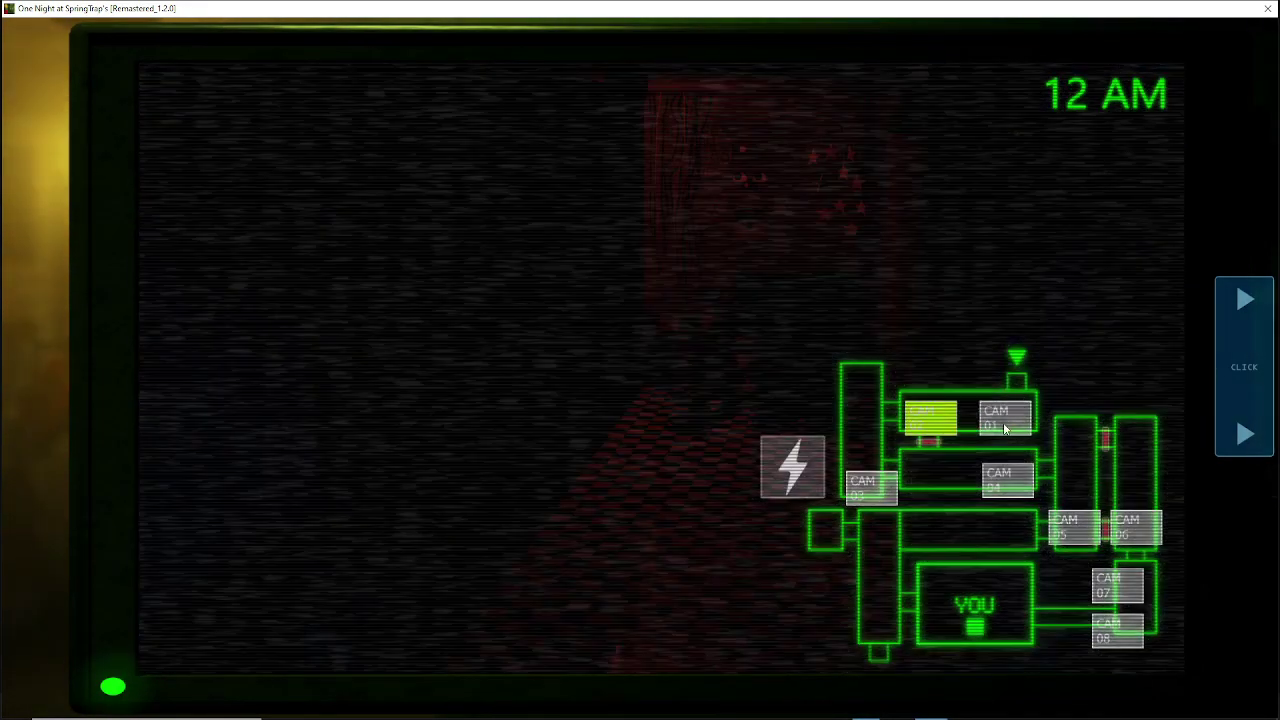
left_click(1116, 598)
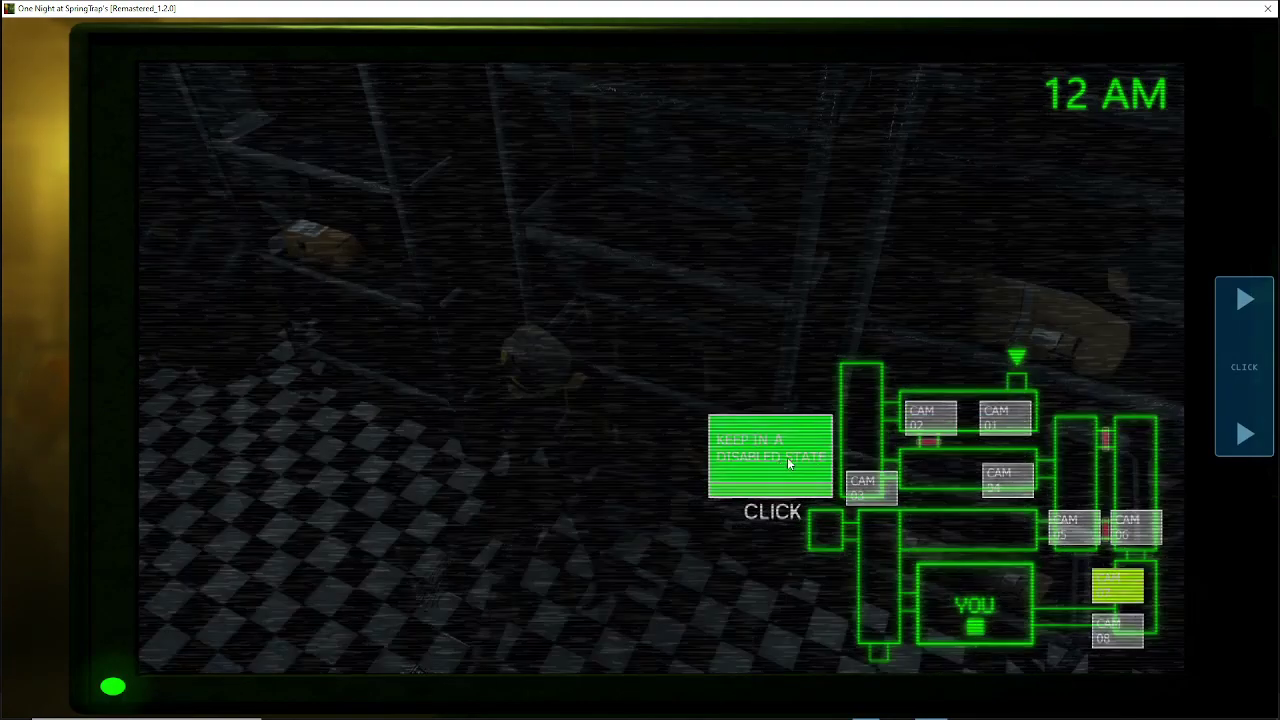
Step: Check CAM 02, hold CAM 07 disabled, then lower the monitor to the office
left_click(948, 430)
left_click(1002, 416)
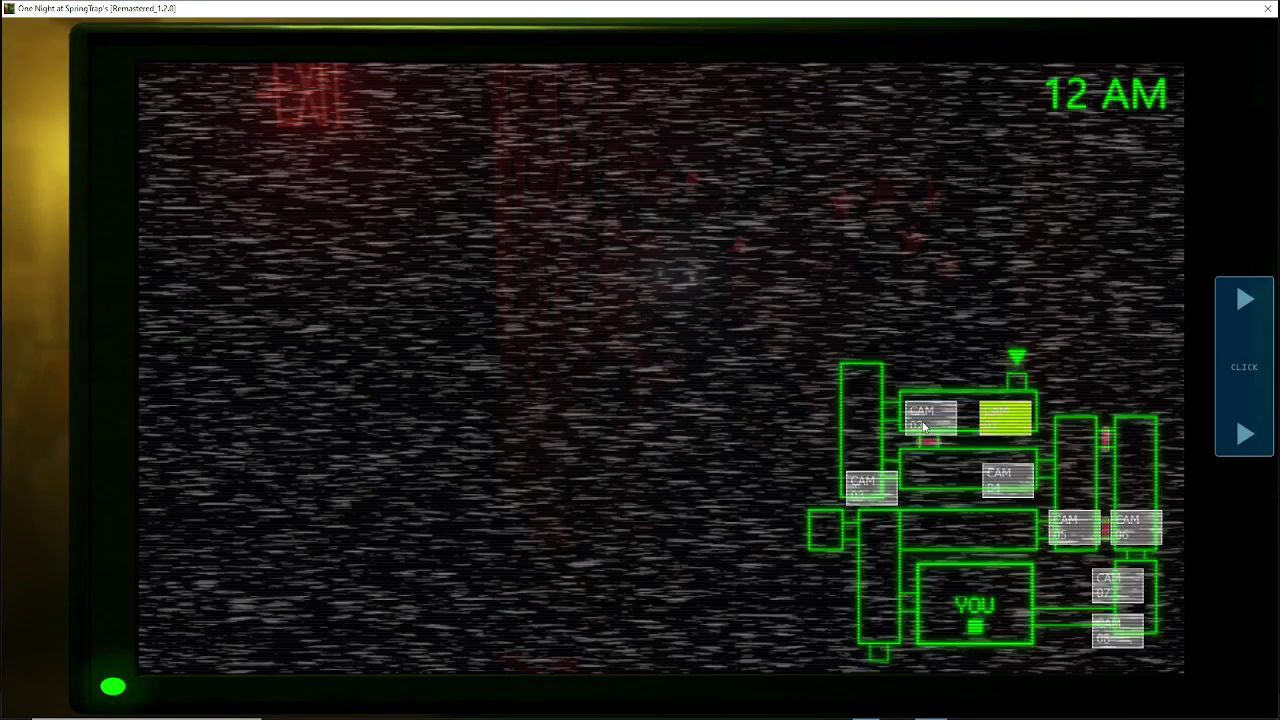
left_click(930, 418)
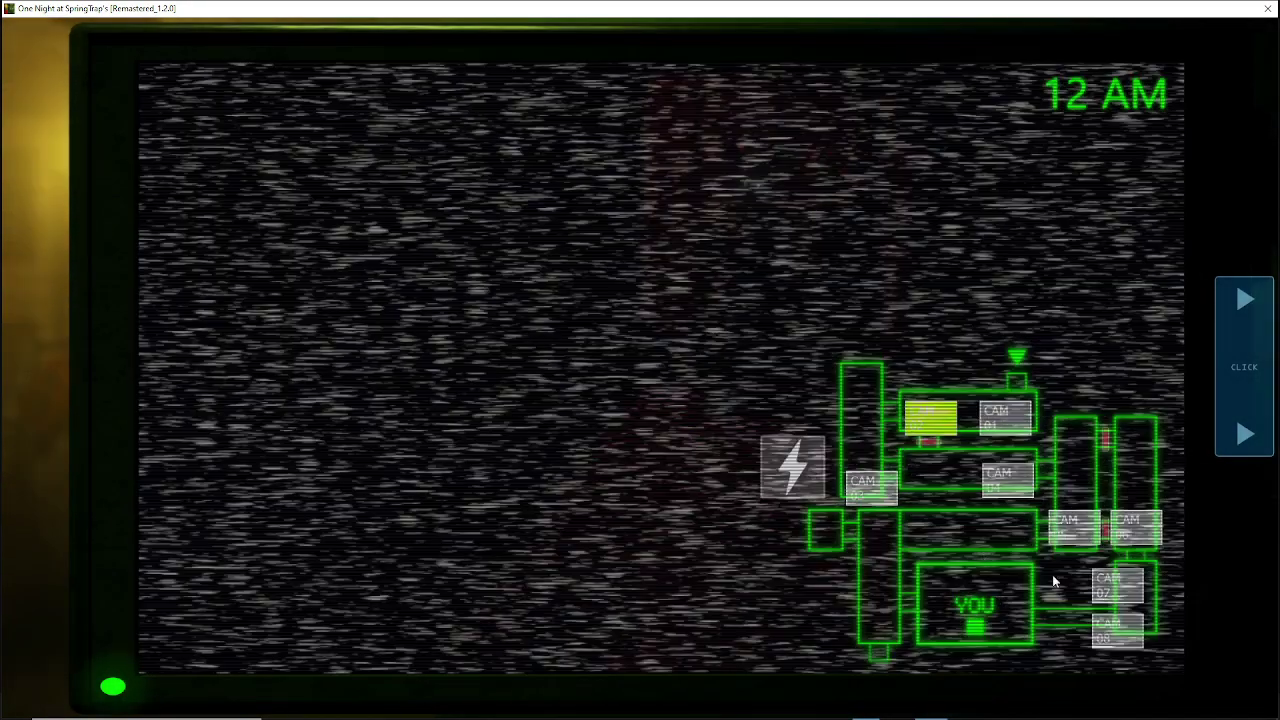
left_click(1110, 585)
left_click(804, 455)
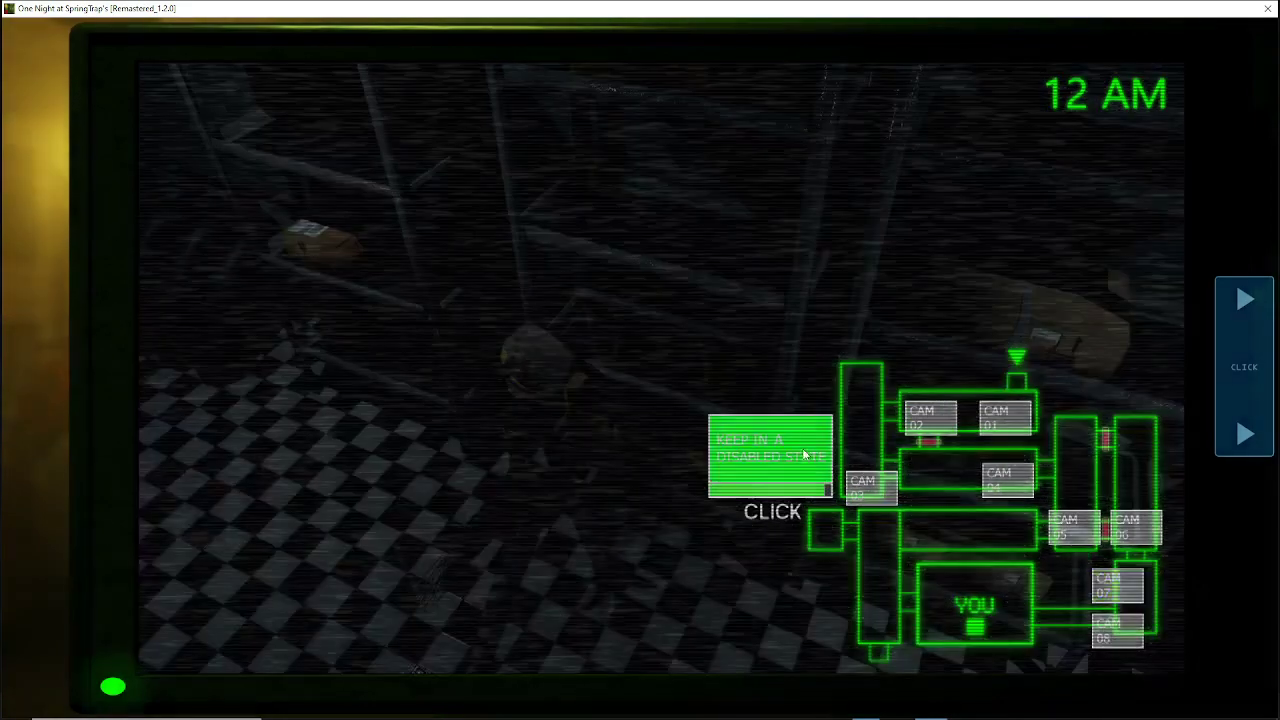
left_click(948, 417)
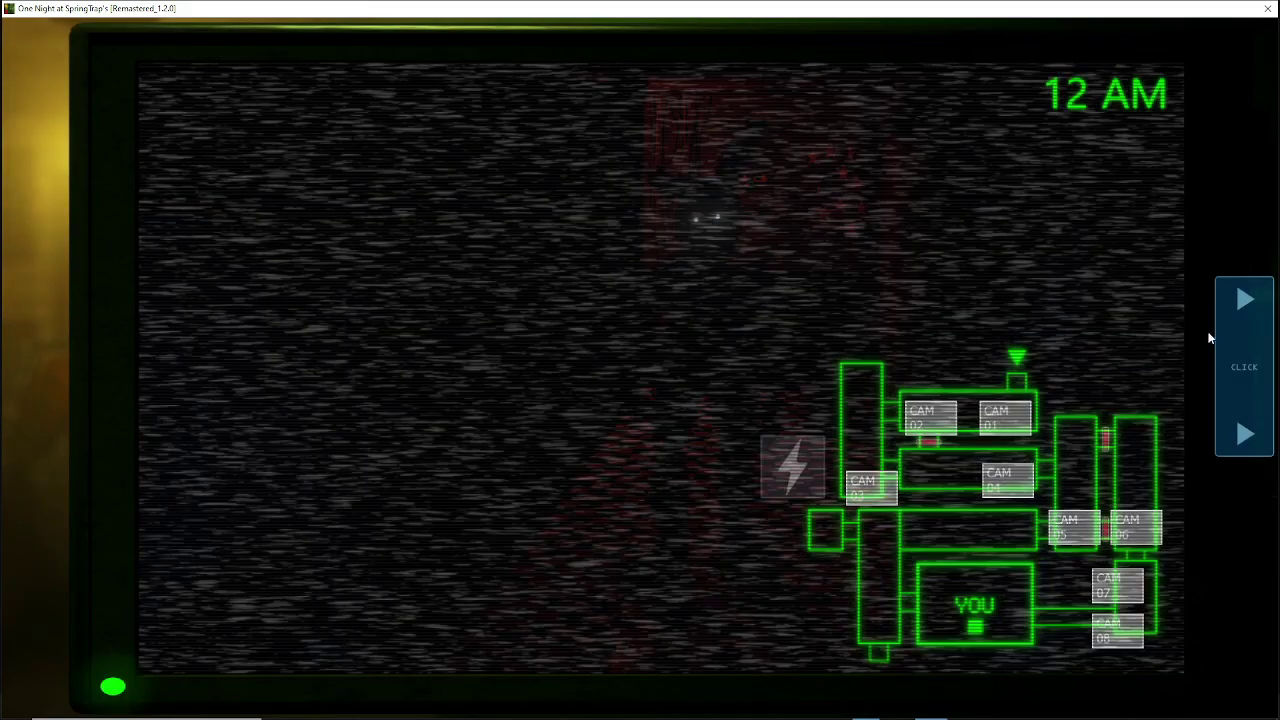
left_click(1228, 340)
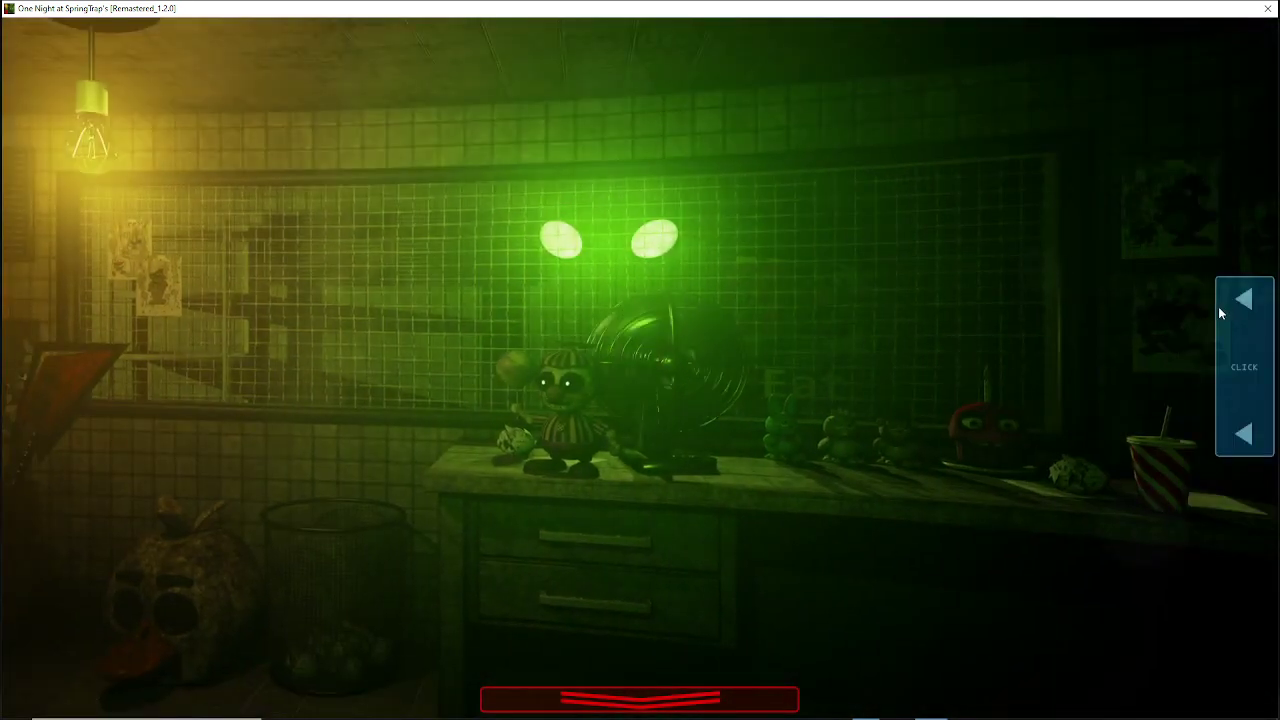
Step: Raise the monitor again, switch to CAM 07, and hold it disabled
left_click(1216, 330)
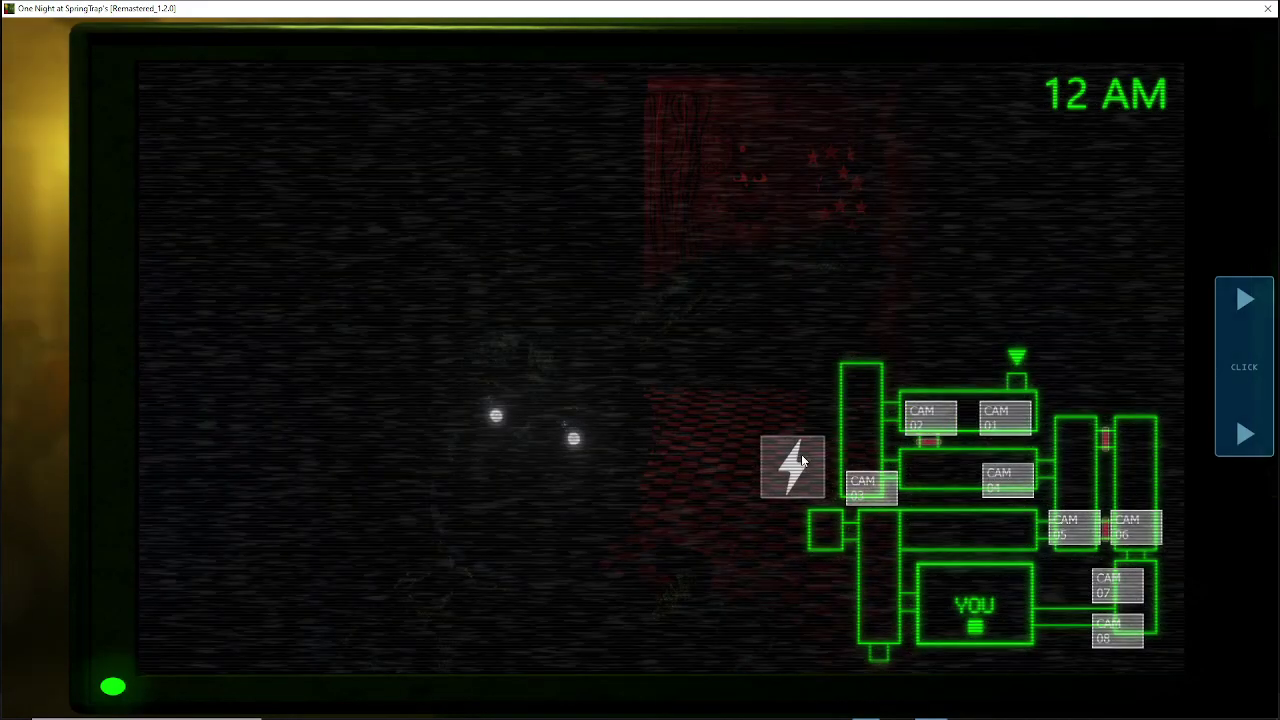
left_click(793, 462)
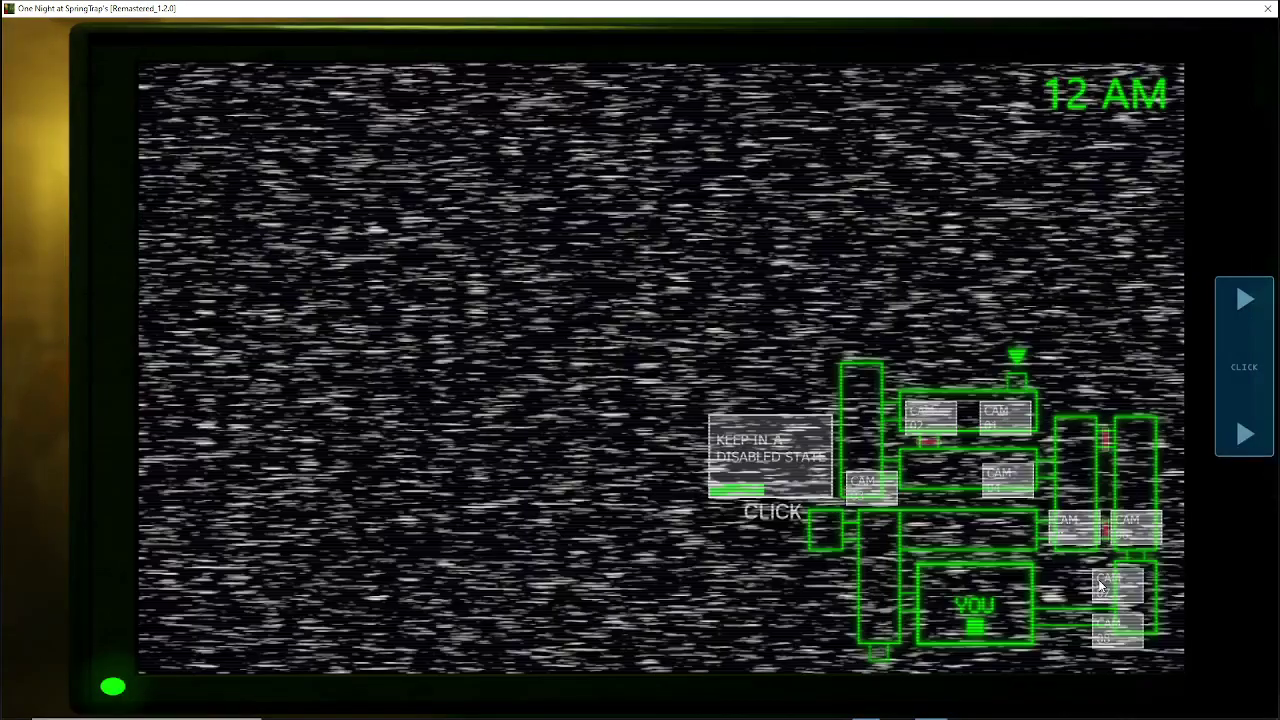
left_click(1112, 584)
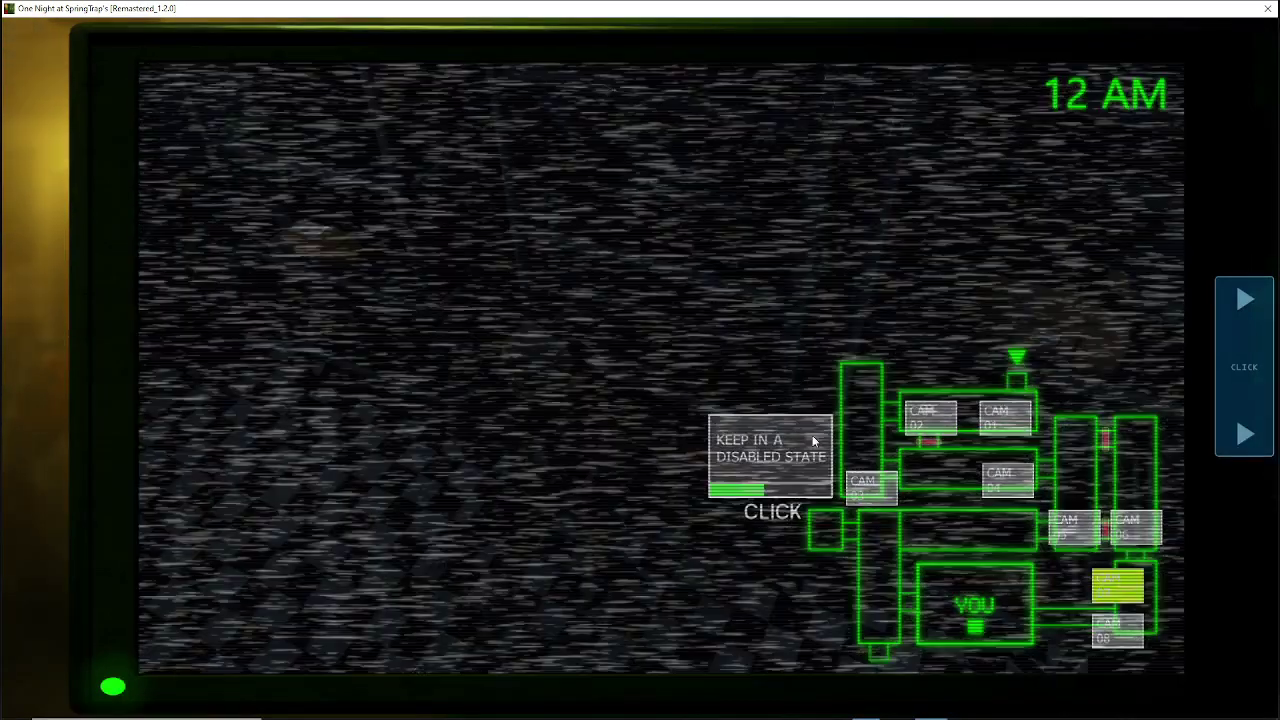
left_click(787, 438)
left_click(810, 456)
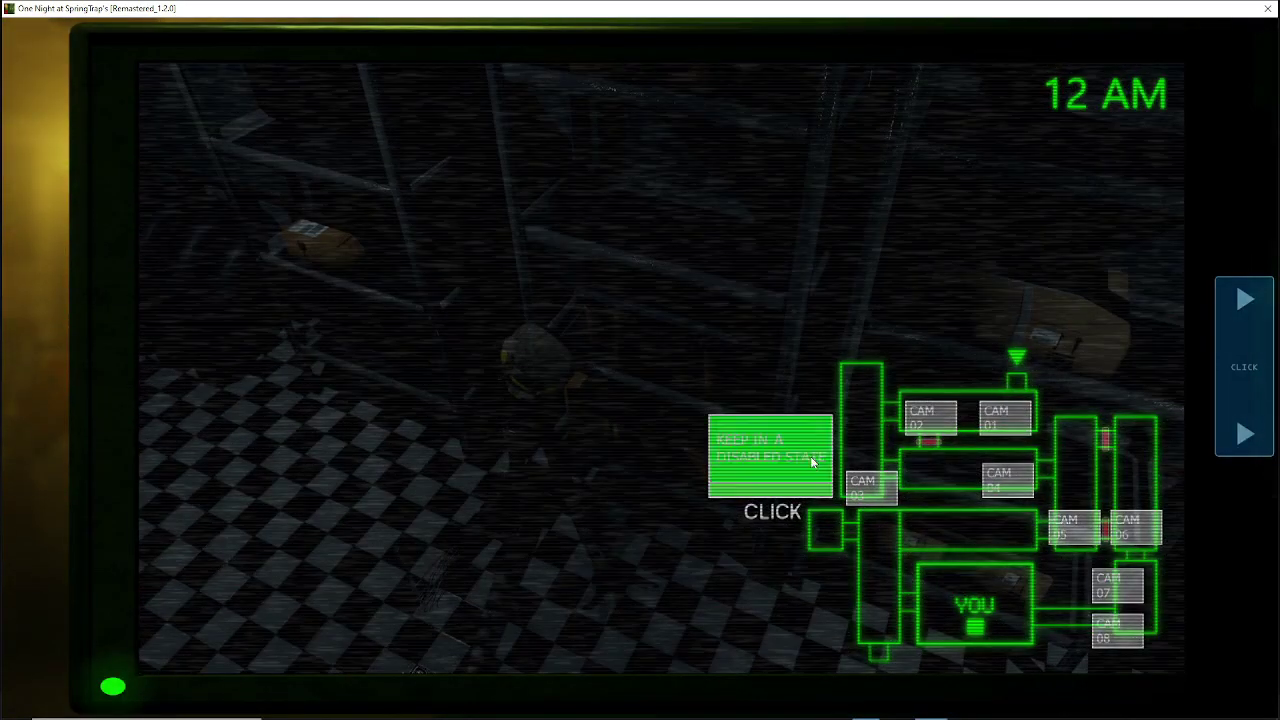
Step: Flip between CAM 02 and CAM 07, holding CAM 07 disabled again
left_click(935, 422)
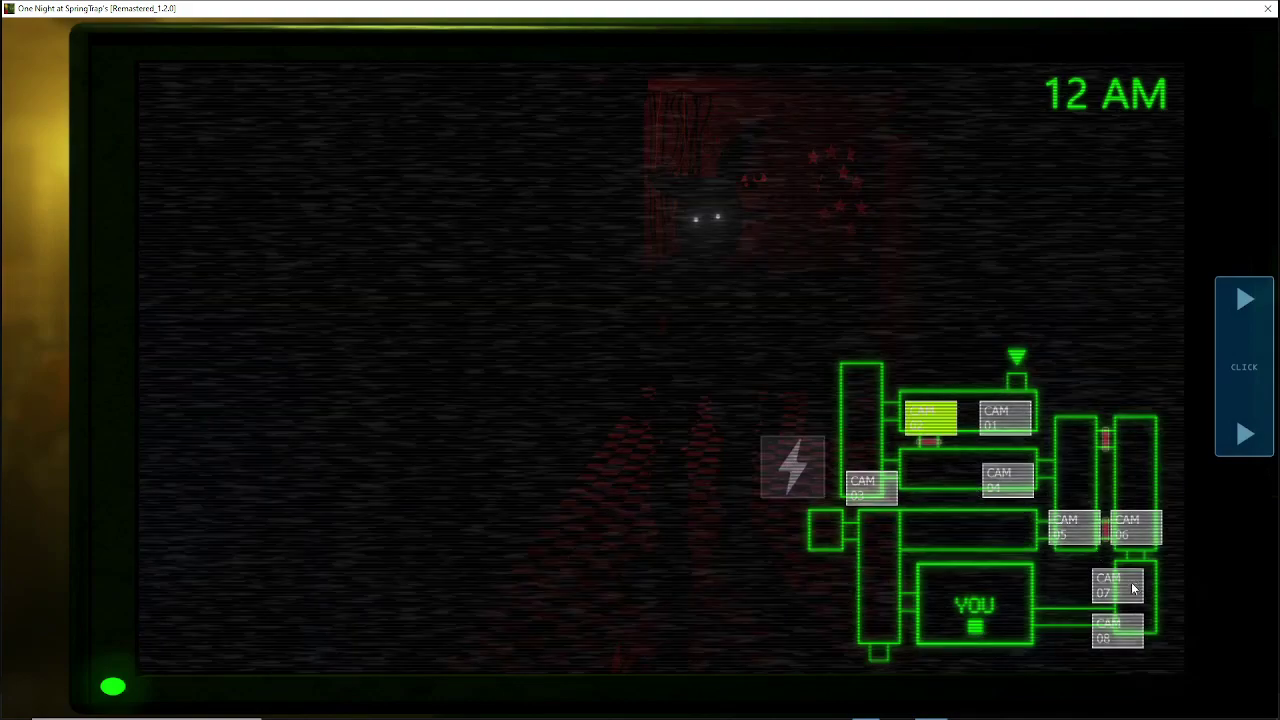
left_click(786, 462)
left_click(800, 430)
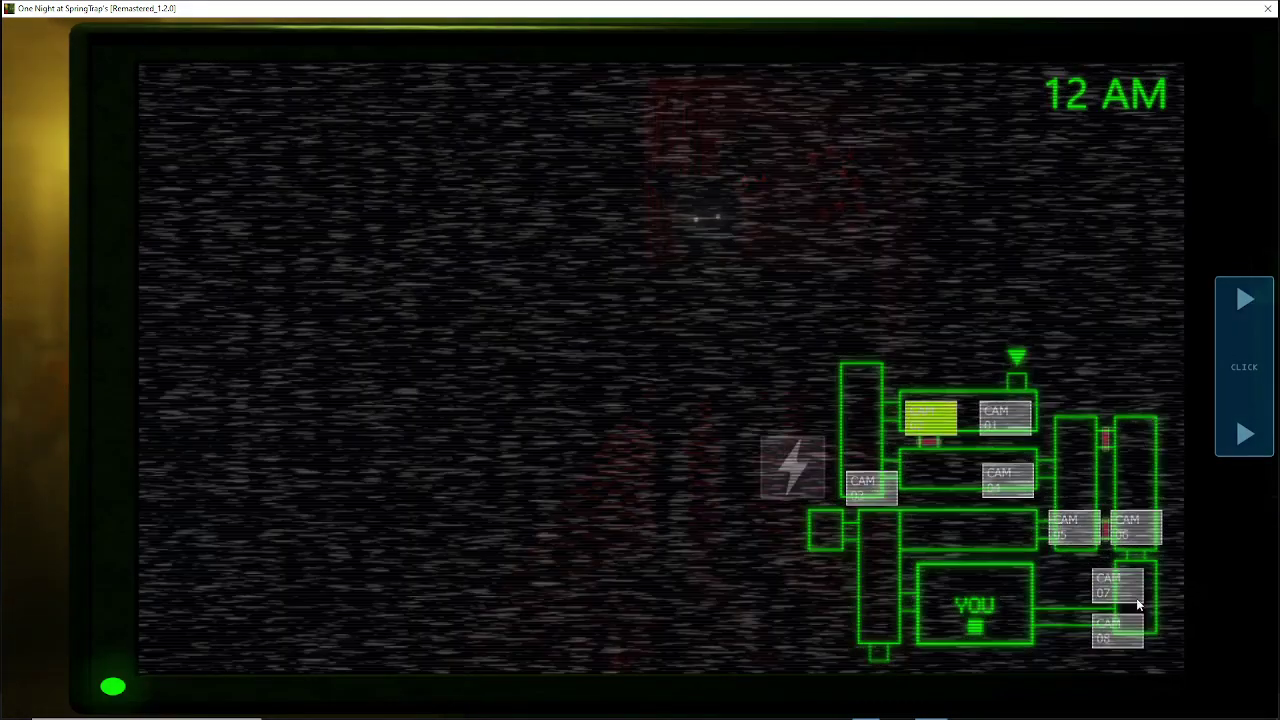
left_click(1120, 590)
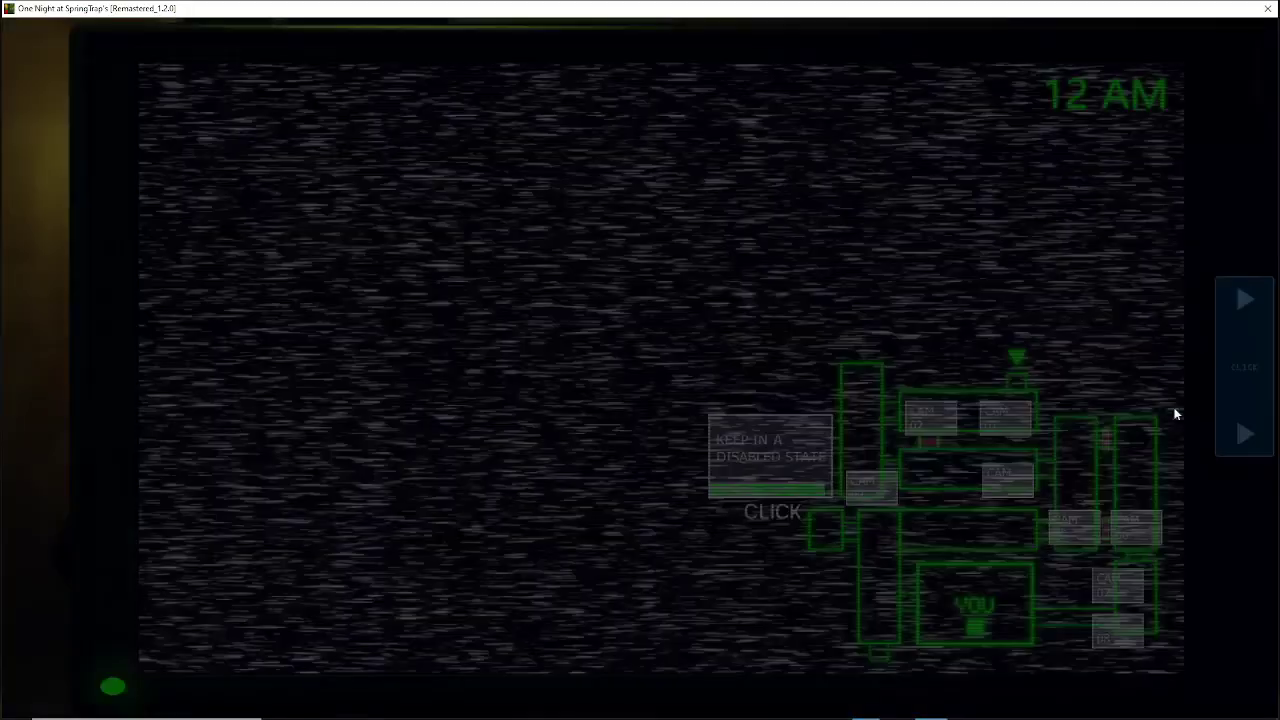
left_click(814, 452)
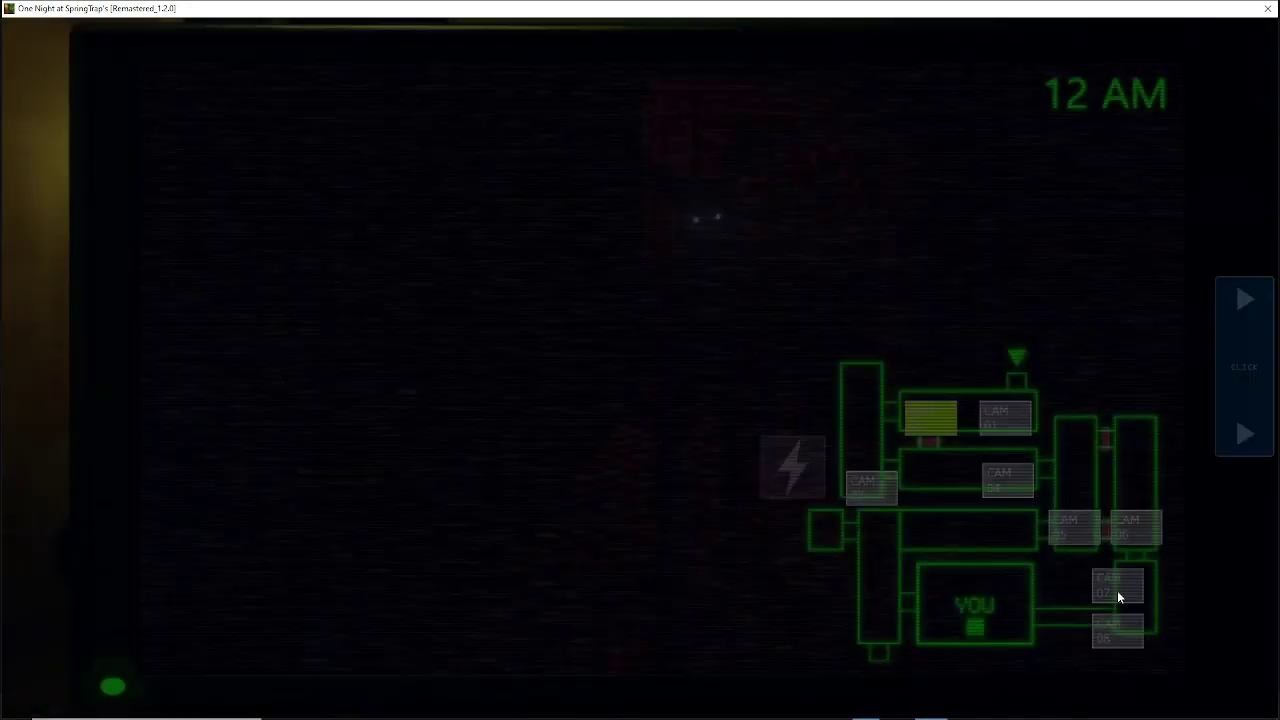
left_click(1117, 590)
Step: Hold CAM 07 disabled, check CAM 02, then start a new game after Game Over
left_click(786, 449)
left_click(930, 416)
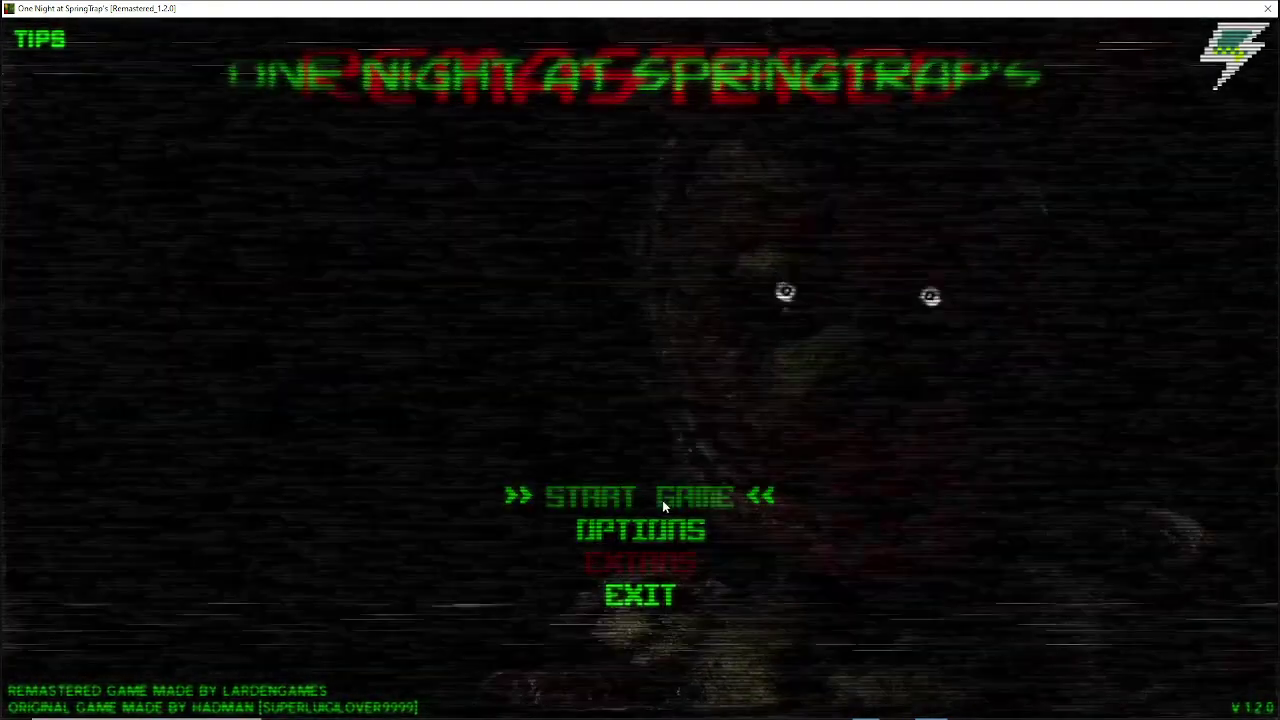
left_click(664, 500)
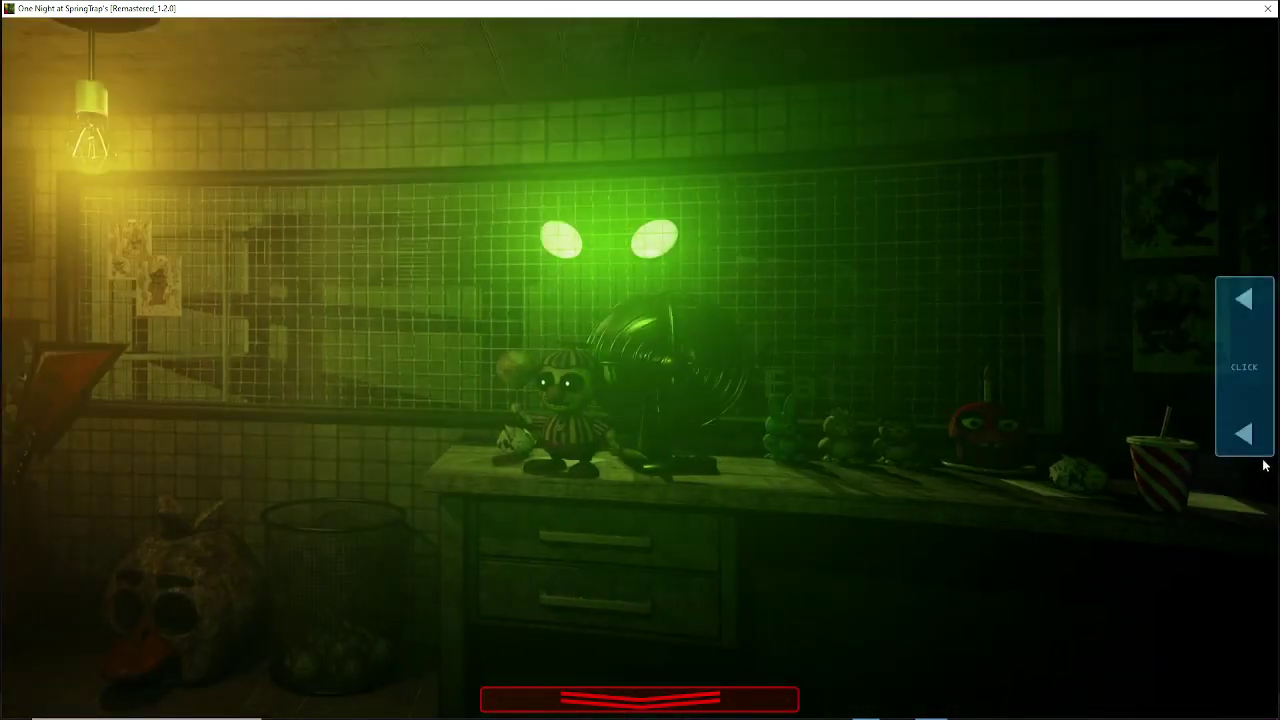
Step: Raise the camera monitor and view the CAM 02 and CAM 07 feeds in turn
left_click(1200, 395)
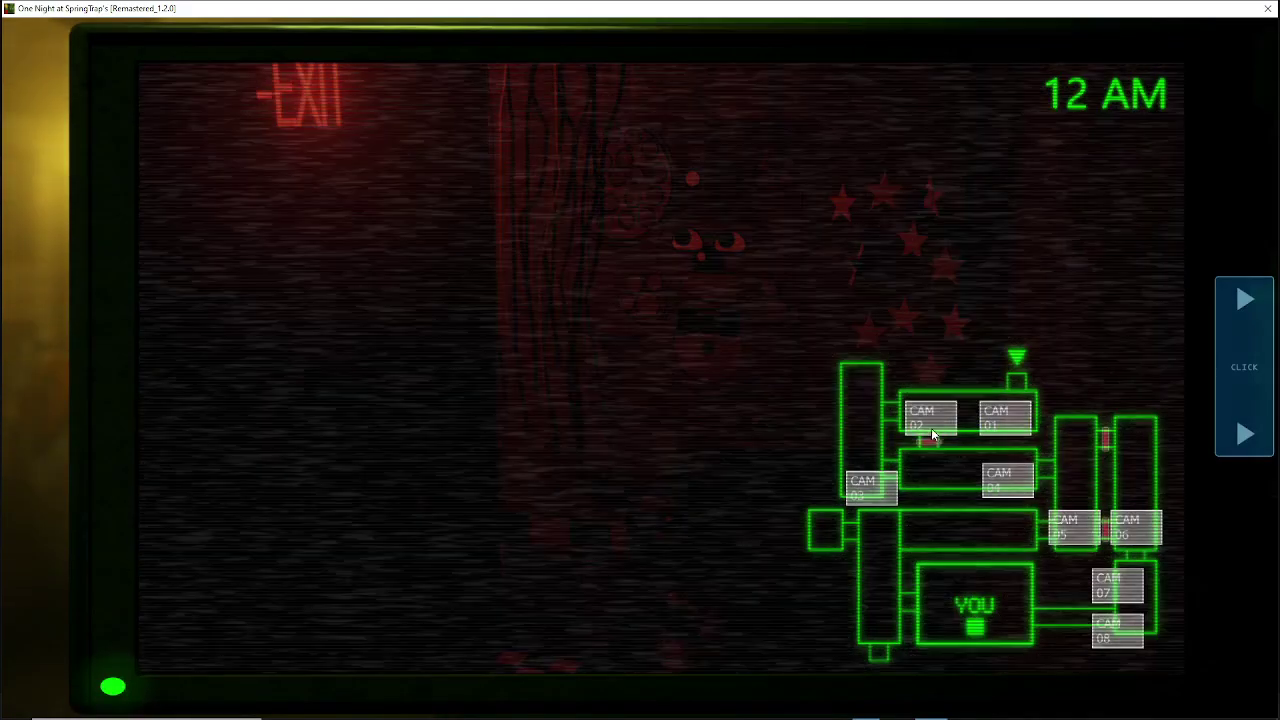
left_click(932, 420)
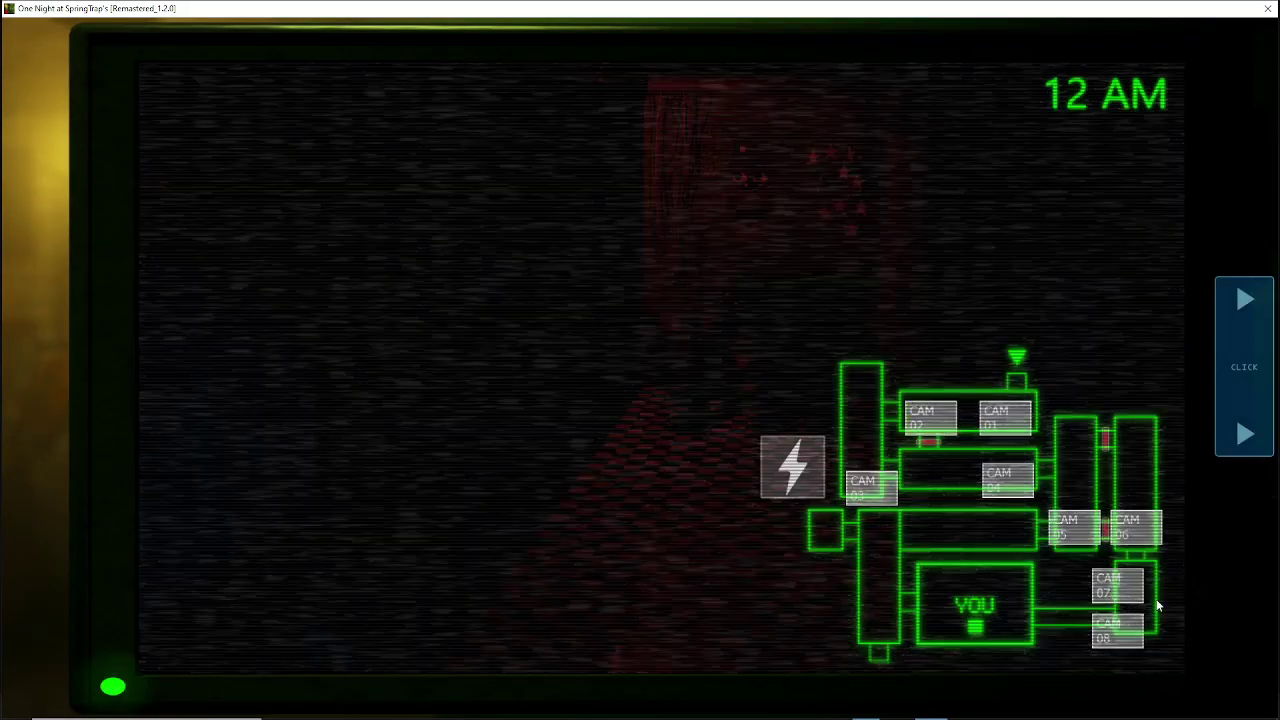
left_click(1141, 592)
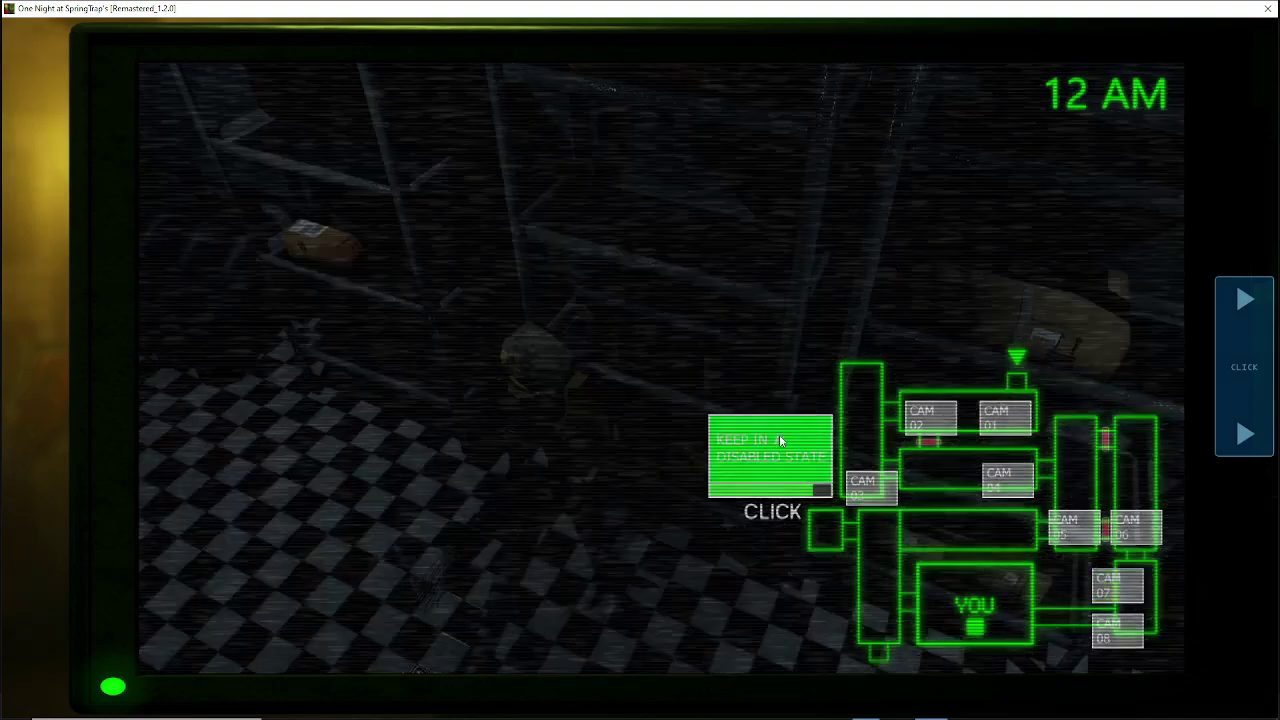
left_click(930, 418)
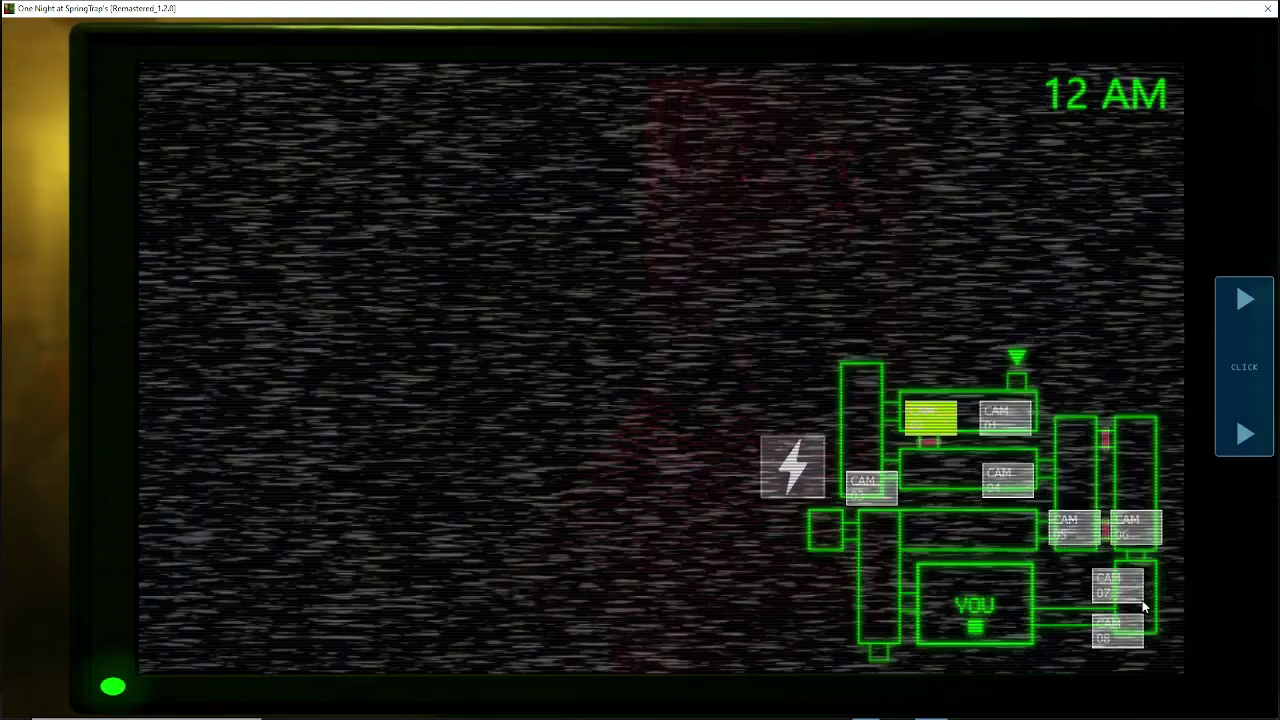
left_click(1075, 535)
left_click(1118, 590)
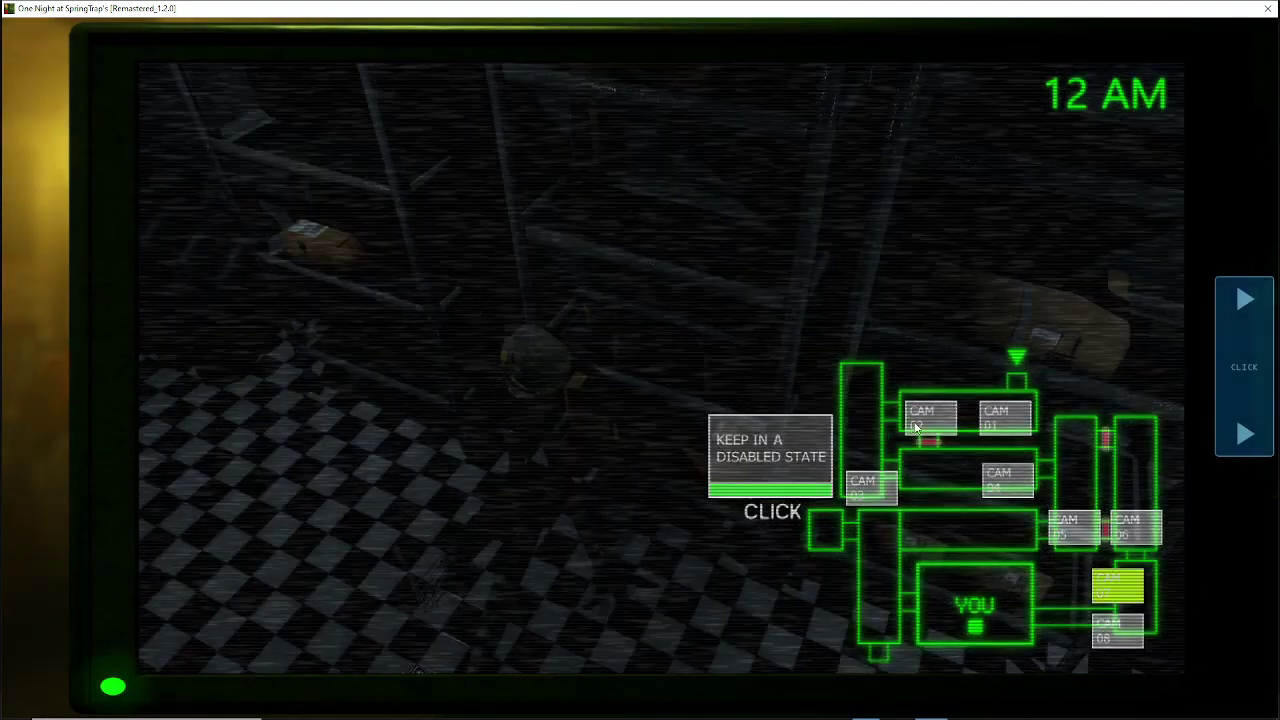
left_click(785, 462)
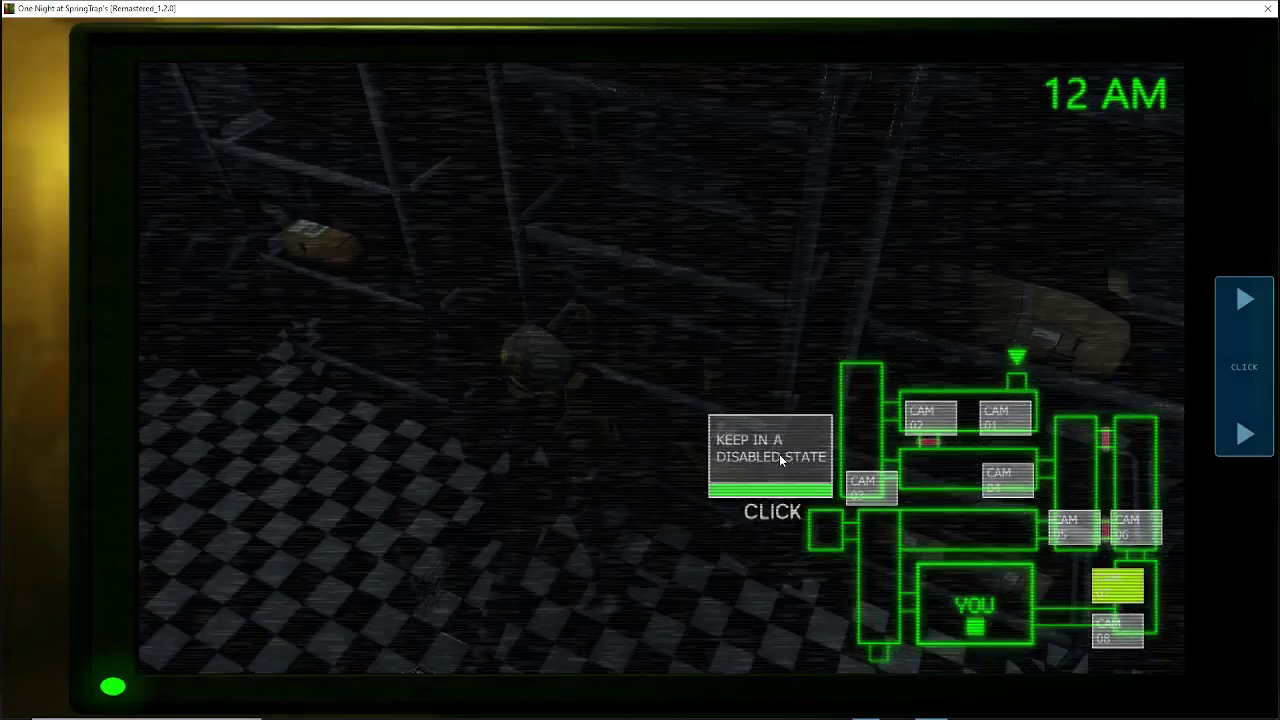
Step: Keep flipping between CAM 02 and CAM 07 to track movement
left_click(930, 418)
left_click(1118, 588)
left_click(780, 450)
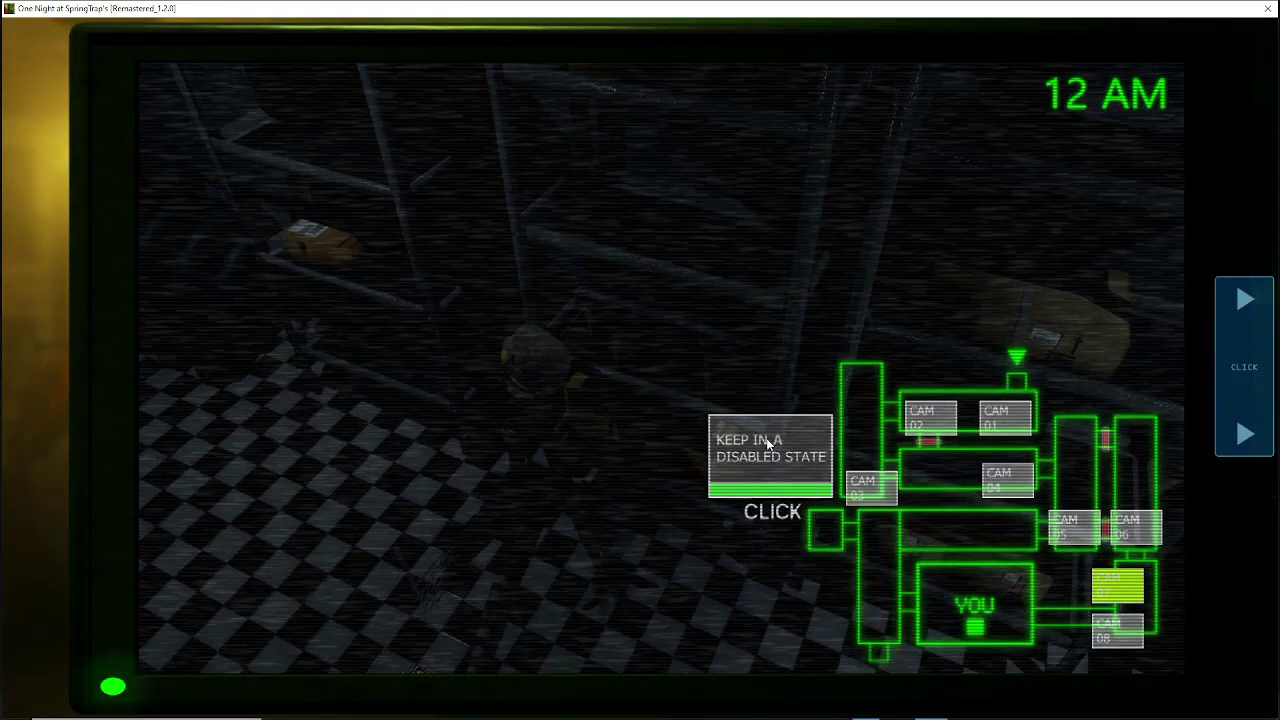
left_click(931, 420)
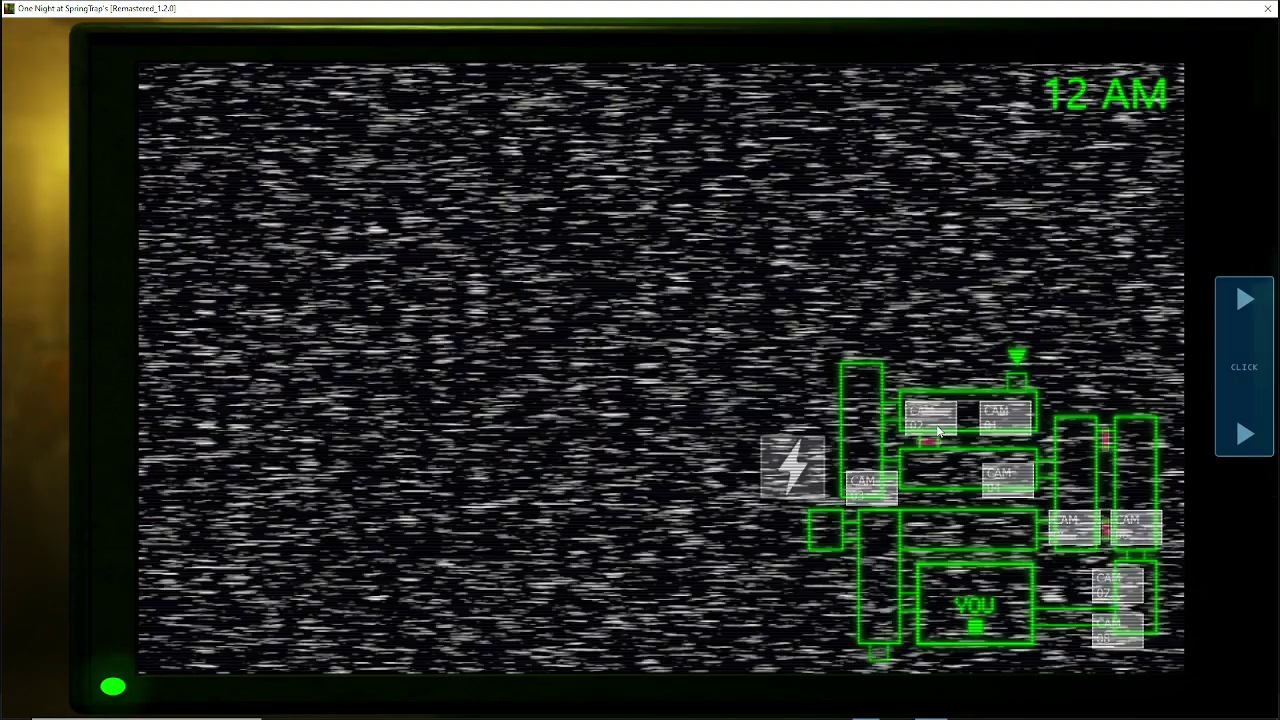
left_click(1118, 586)
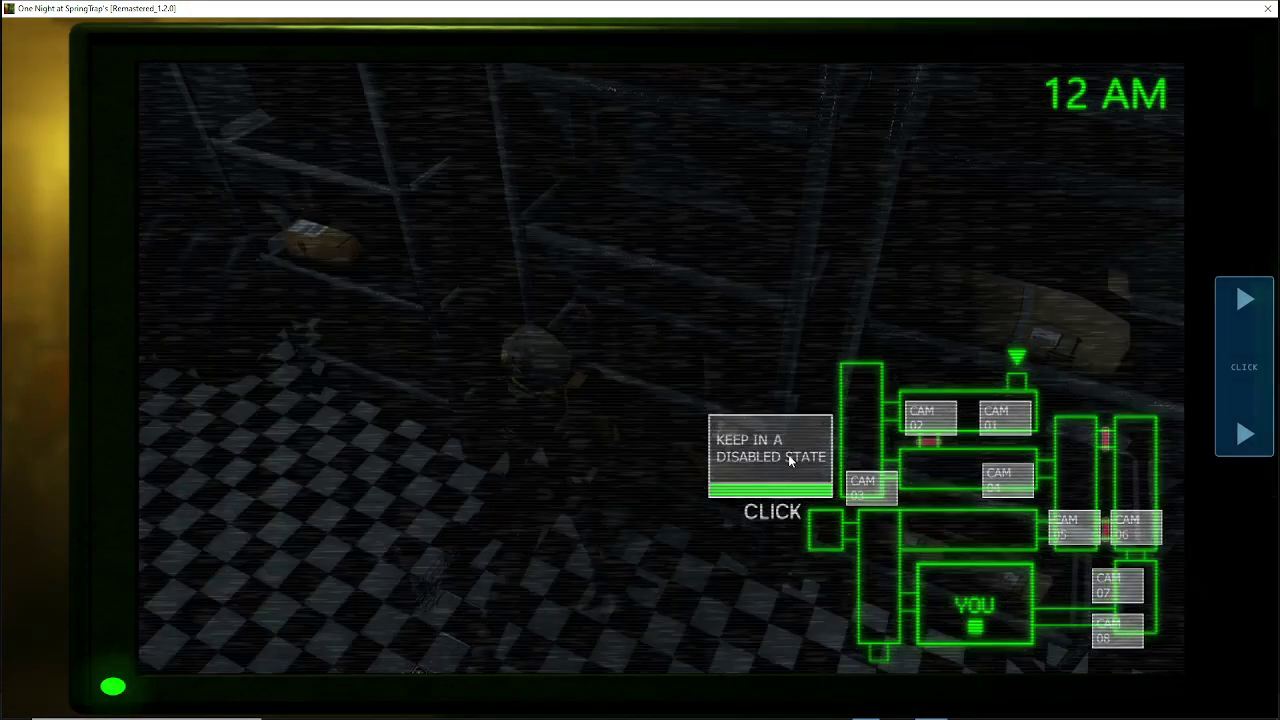
left_click(928, 420)
left_click(1128, 590)
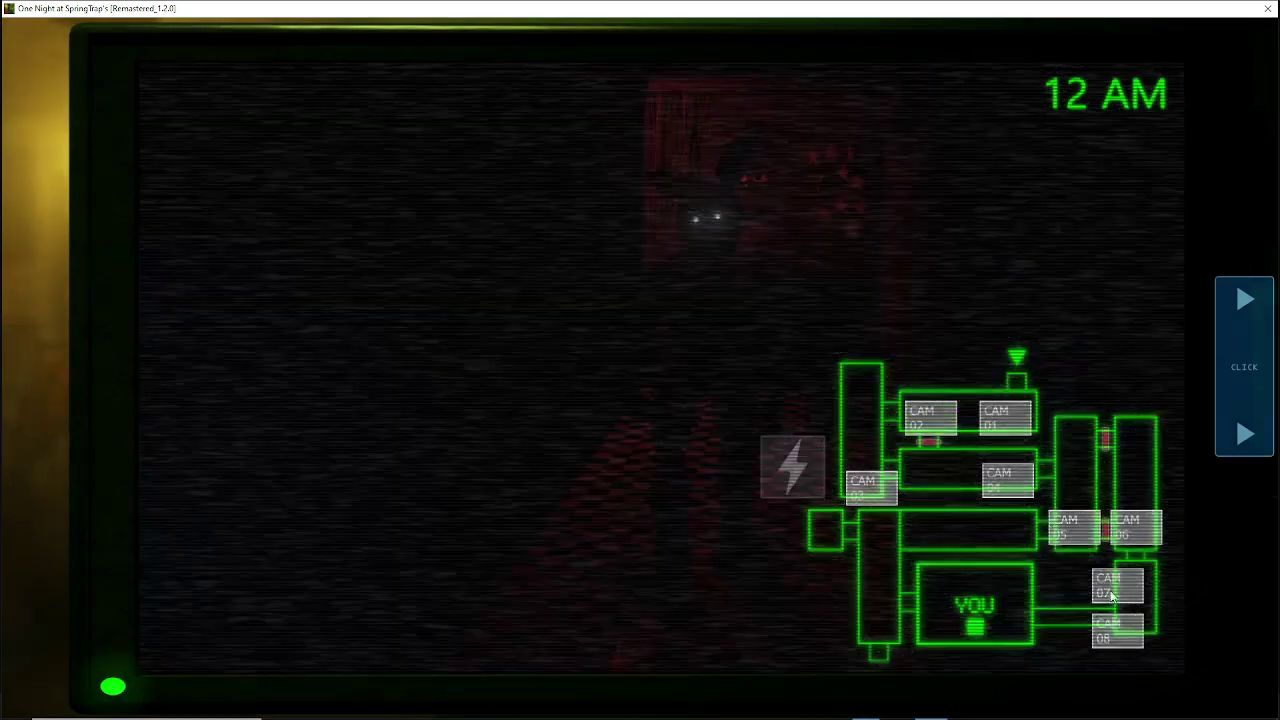
Step: Hold CAM 07 disabled, then alternate it with CAM 02 checks
left_click(798, 460)
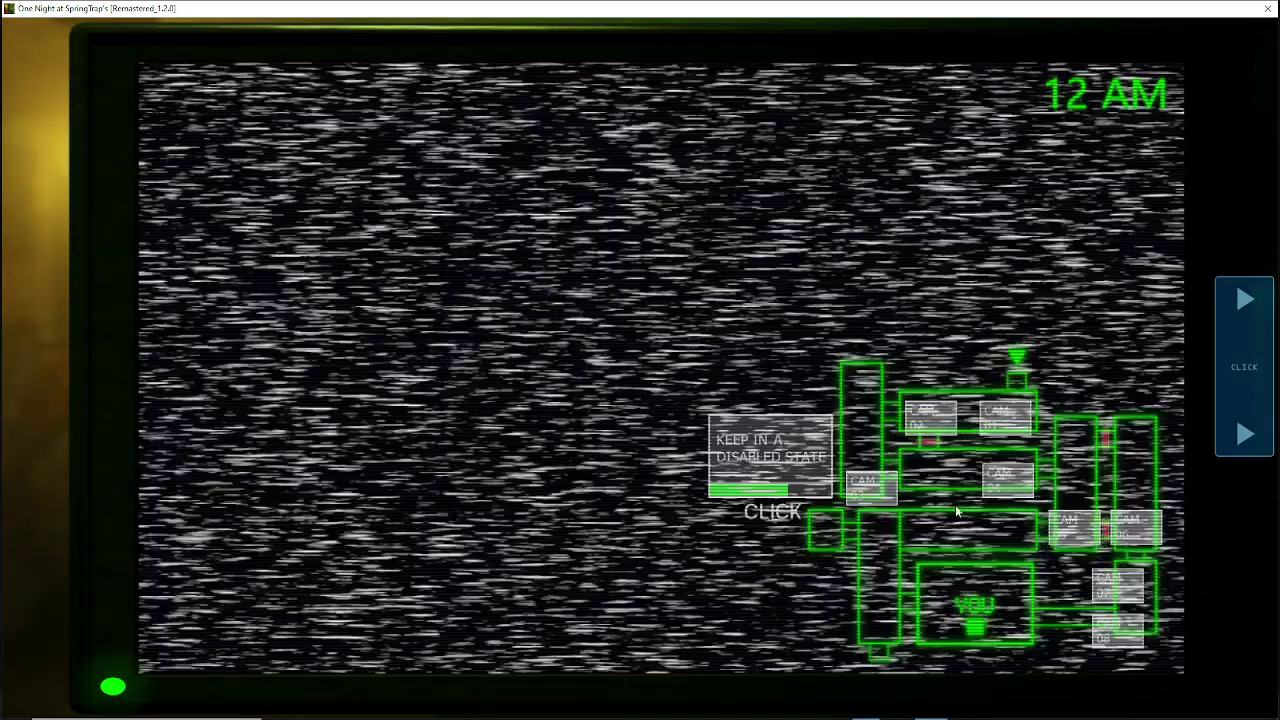
left_click(781, 447)
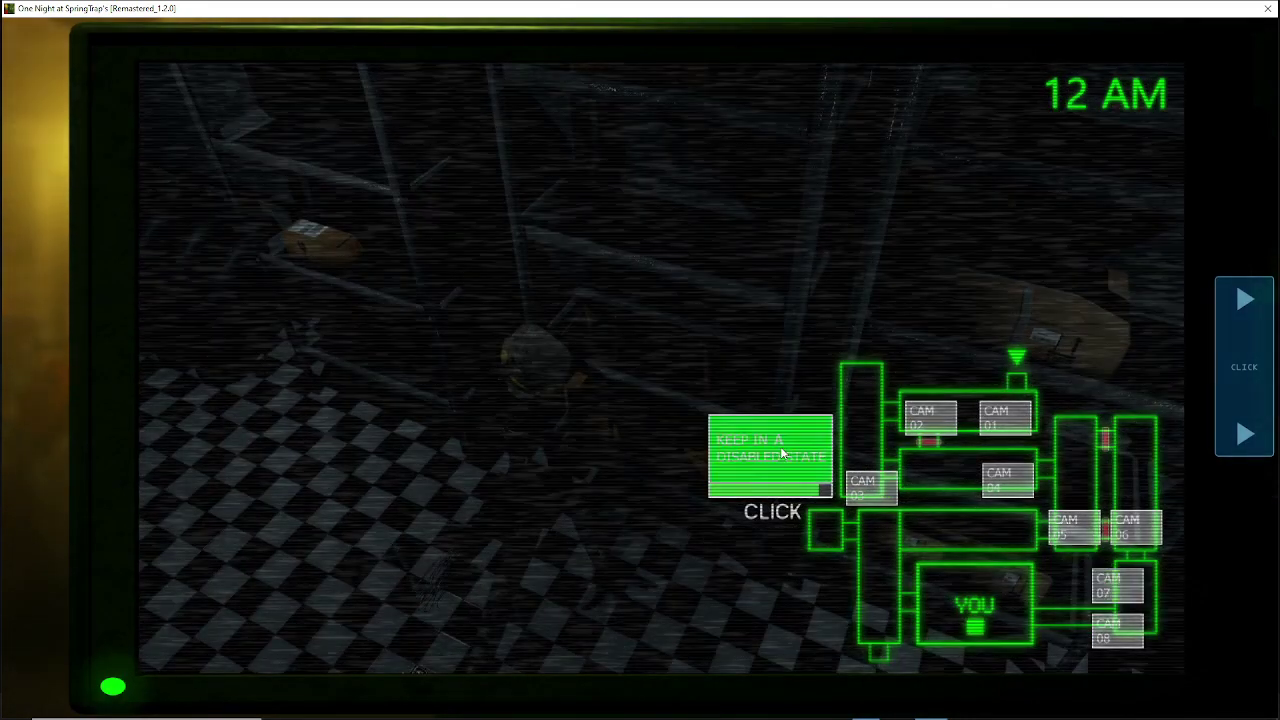
left_click(940, 425)
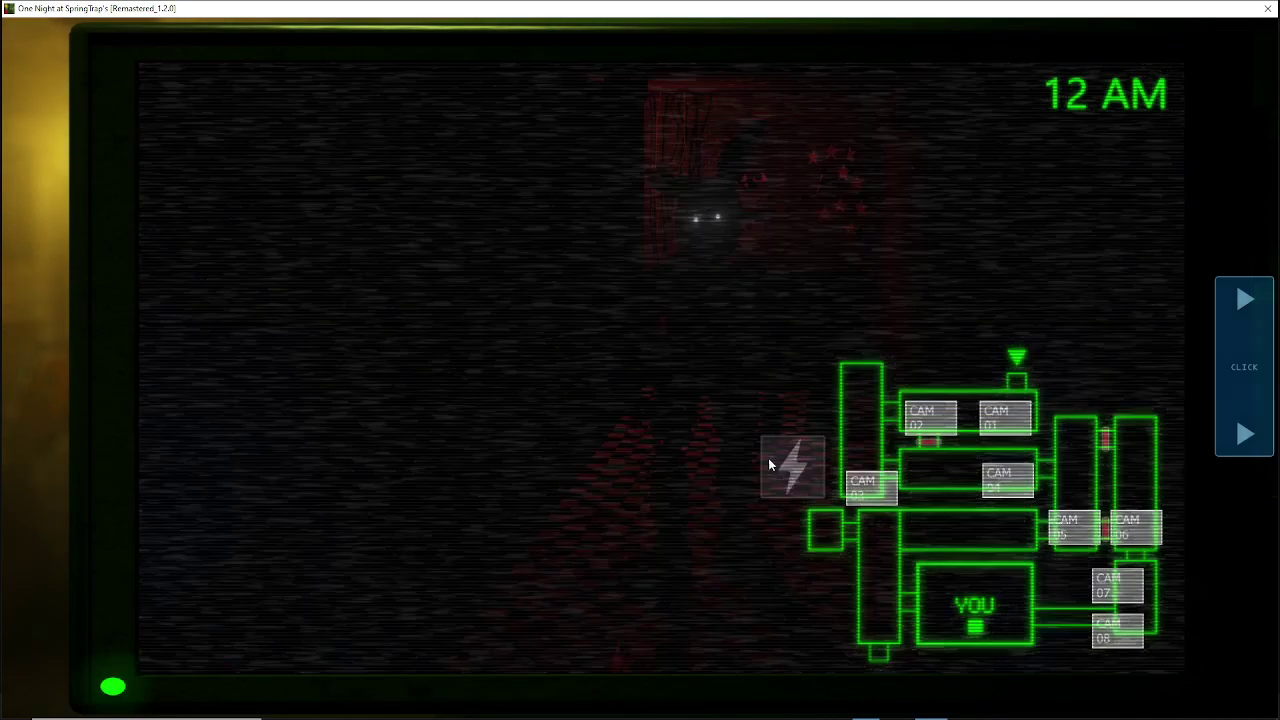
left_click(1107, 585)
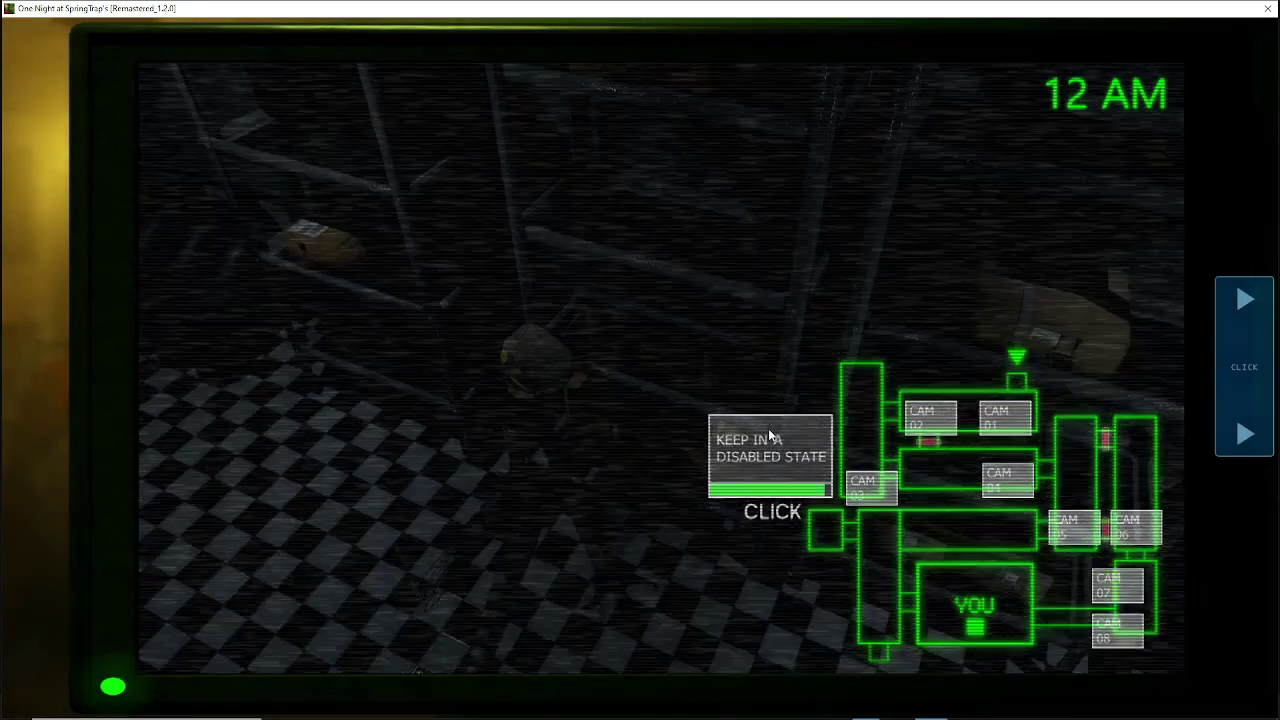
left_click(916, 425)
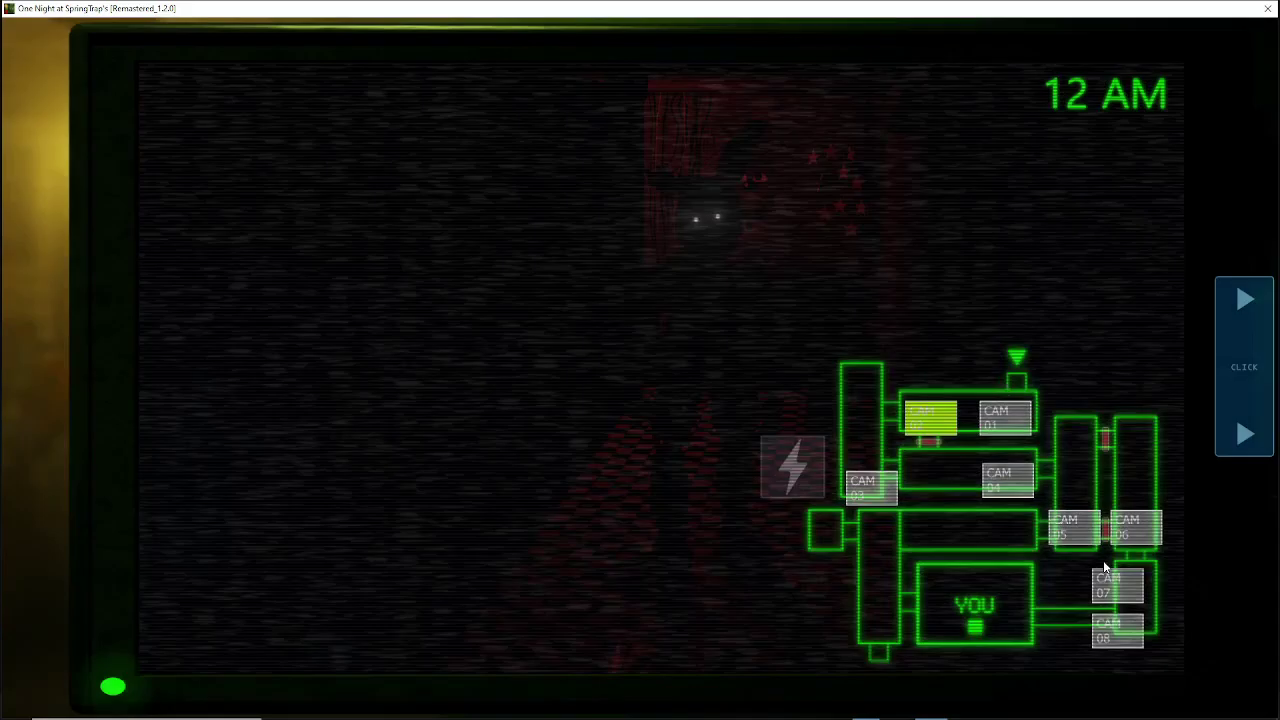
left_click(1104, 562)
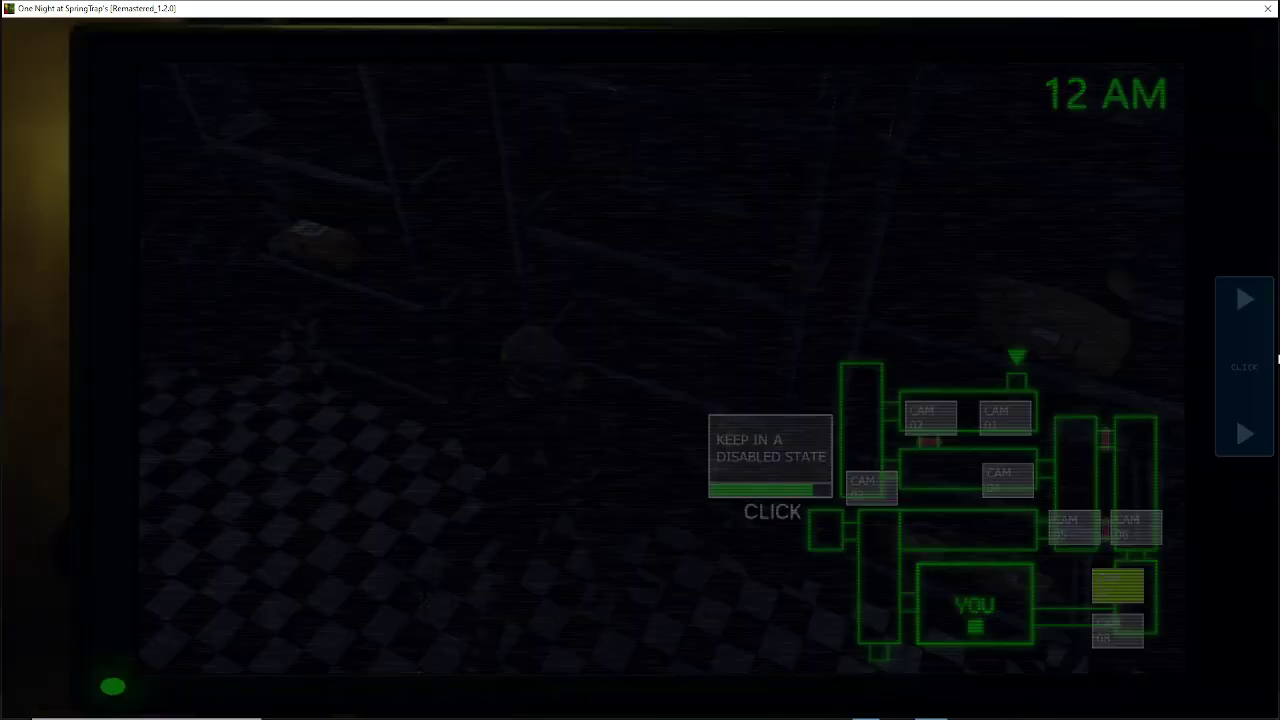
Step: Put the camera monitor down to return to the office view
left_click(1237, 352)
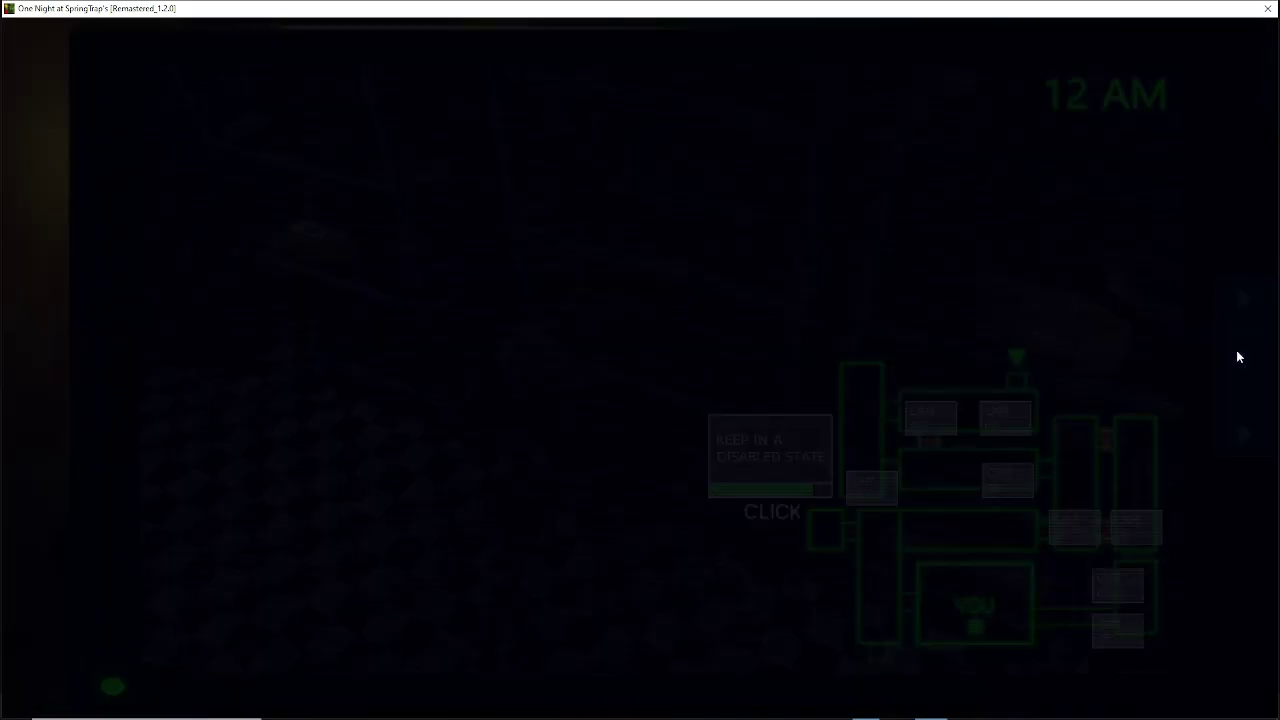